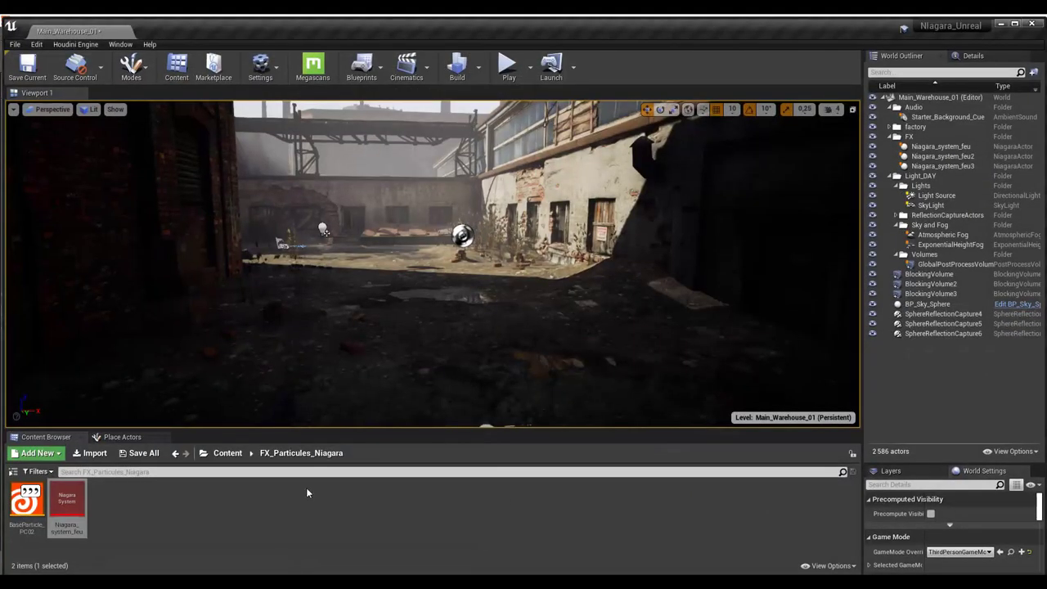
- Play the level, run the character forward down the alley, then stop the session
left_click(508, 67)
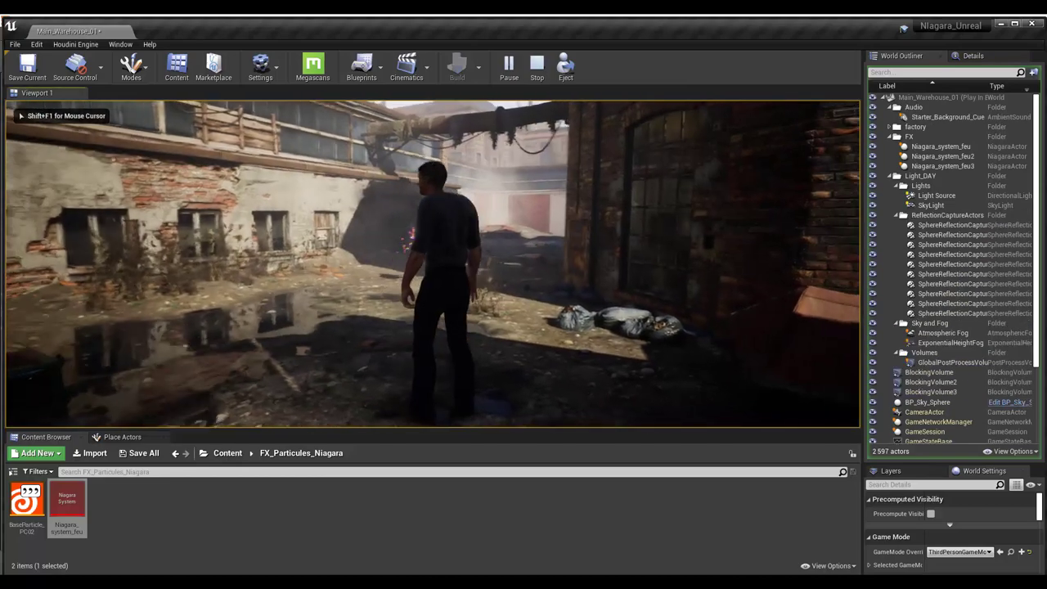
key("w")
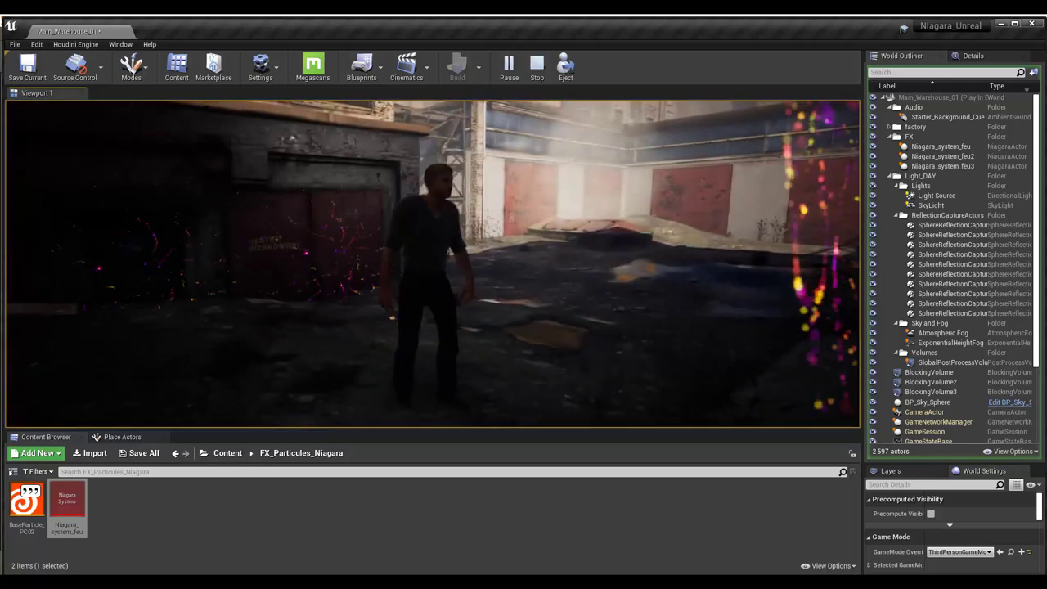
key("Escape")
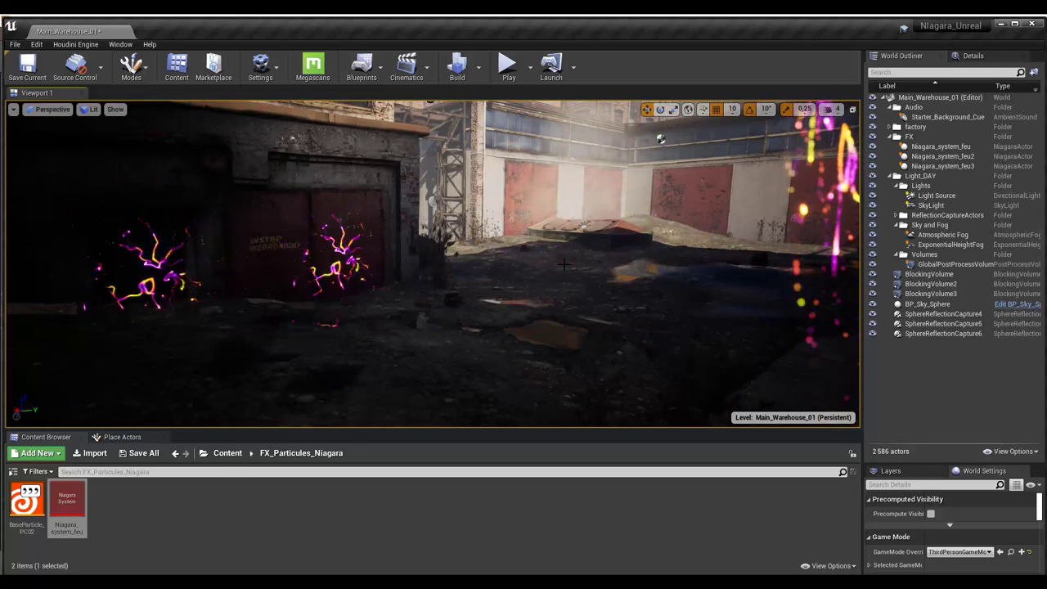
- Switch to Houdini and make sure the SideFX Labs shelf set is enabled
left_click(1001, 25)
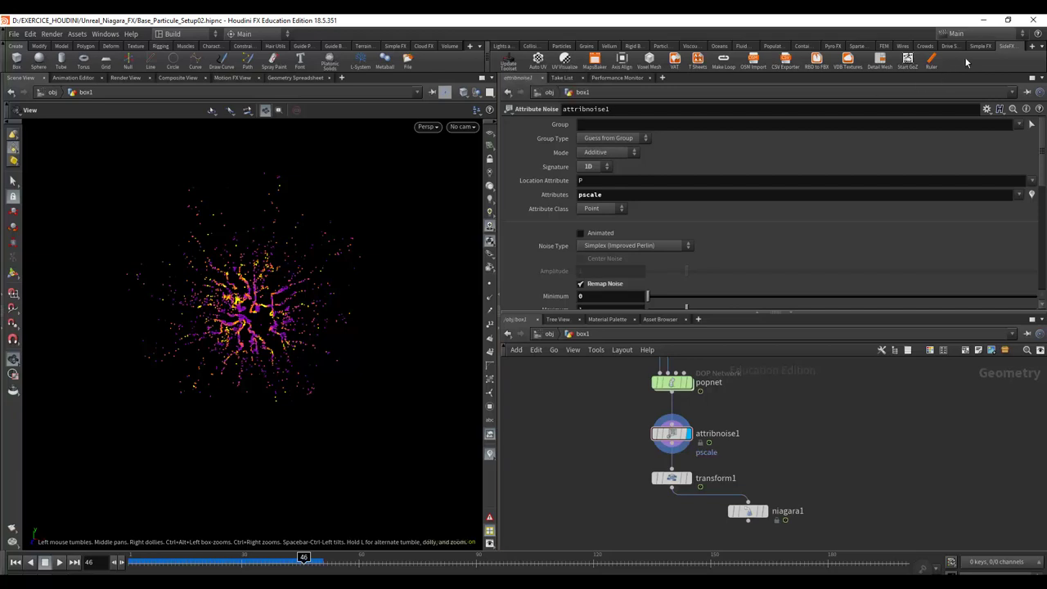
left_click(1034, 48)
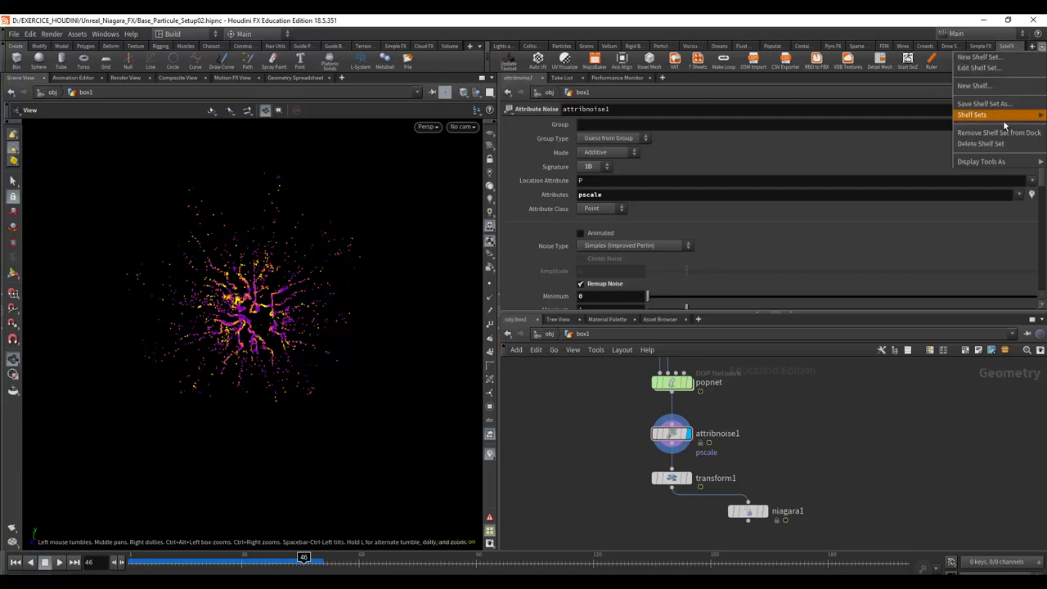
mouse_move(1001, 118)
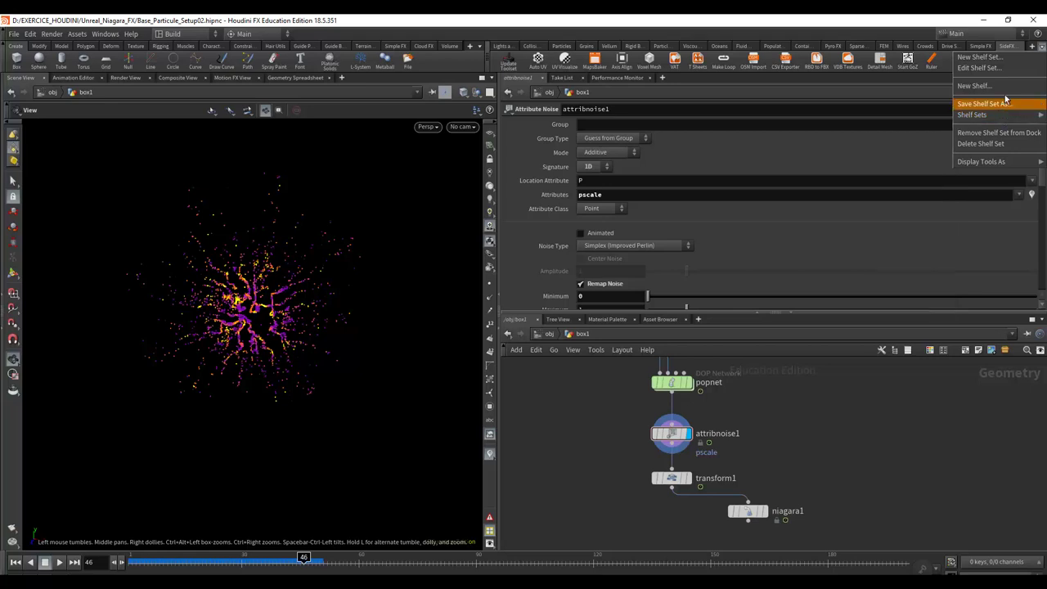
left_click(1032, 48)
left_click(1032, 48)
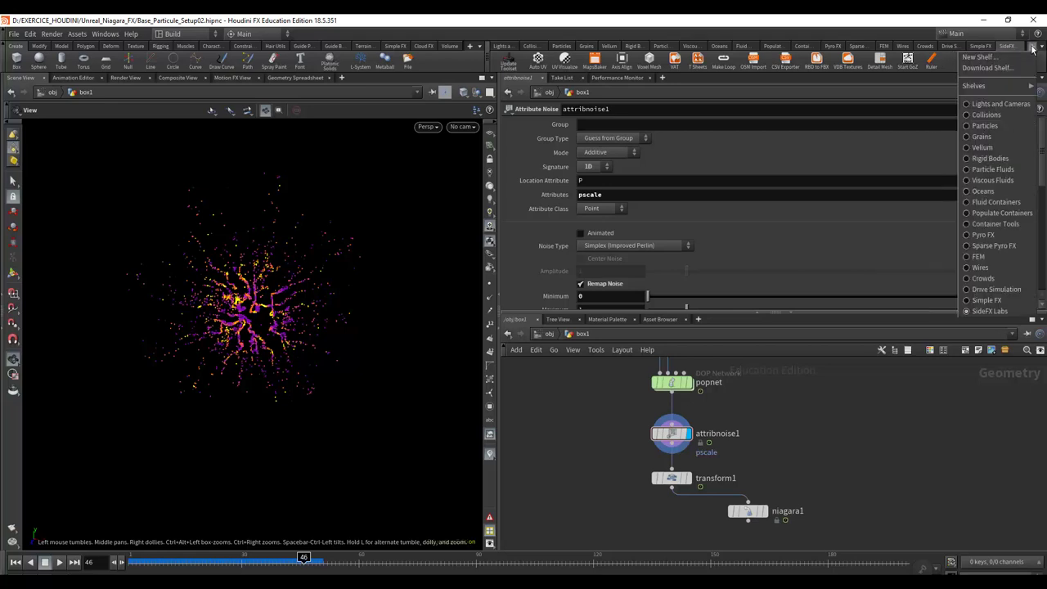
left_click(991, 311)
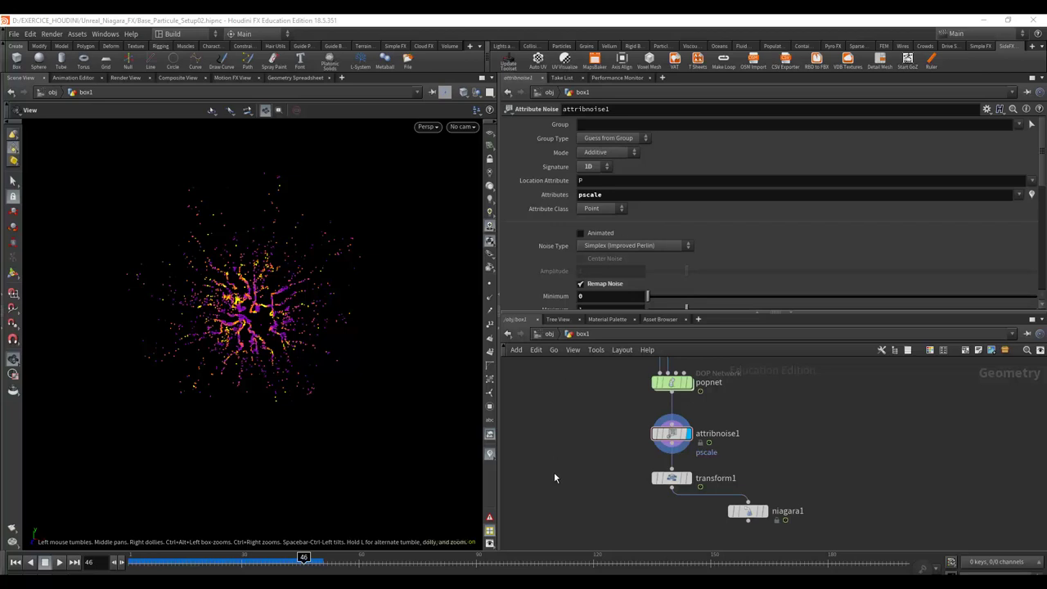
mouse_move(750, 517)
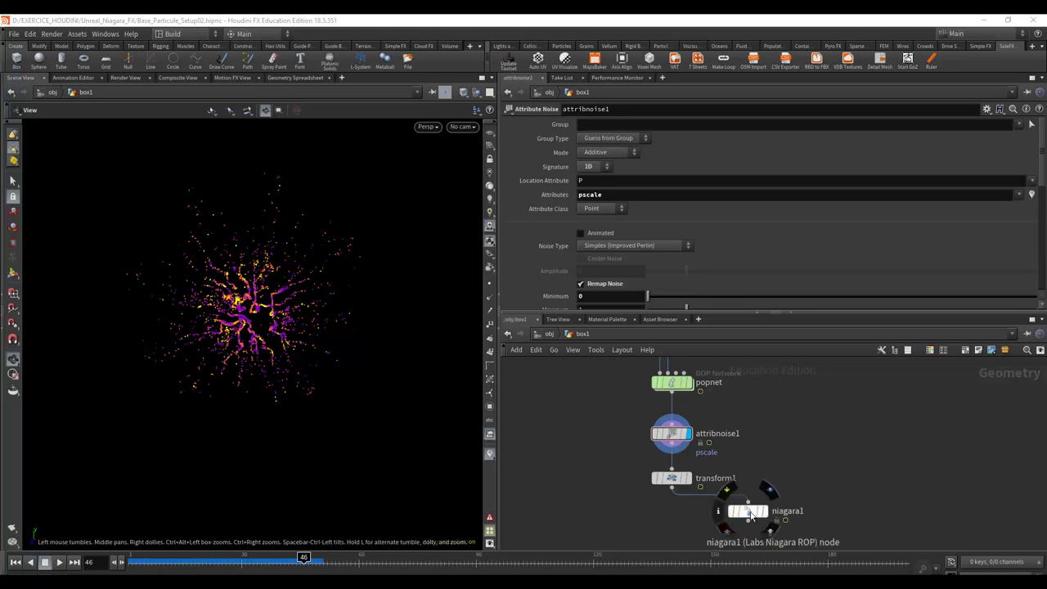
- Inspect the niagara1 Labs Niagara ROP's output path and kept attributes
left_click(748, 514)
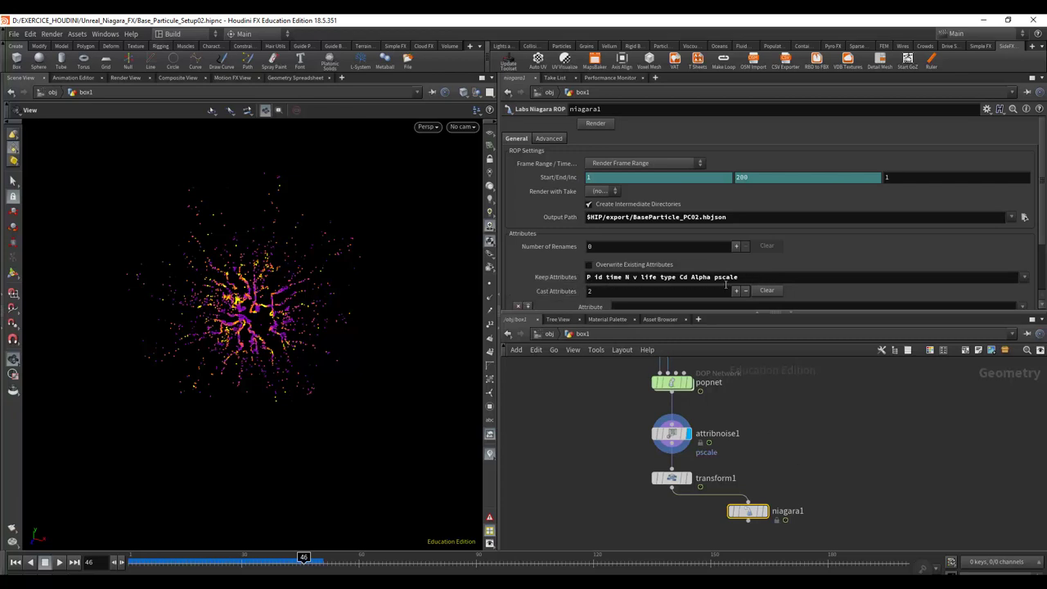
middle_click_drag(803, 479, 809, 462)
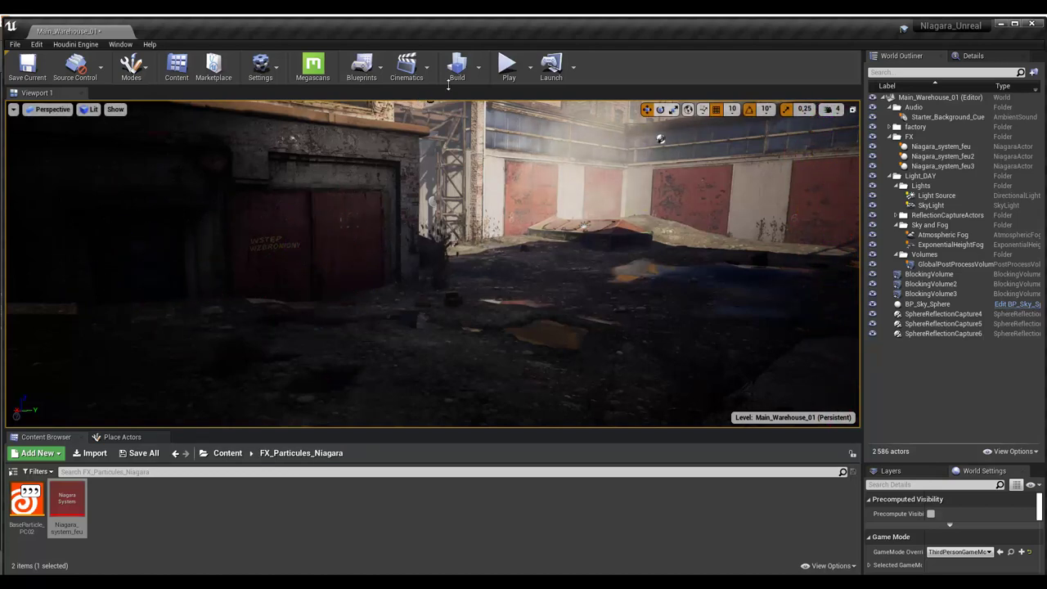
- Confirm in Plugins, Built-In FX category, that Houdini Niagara is enabled, then close the browser
left_click(480, 74)
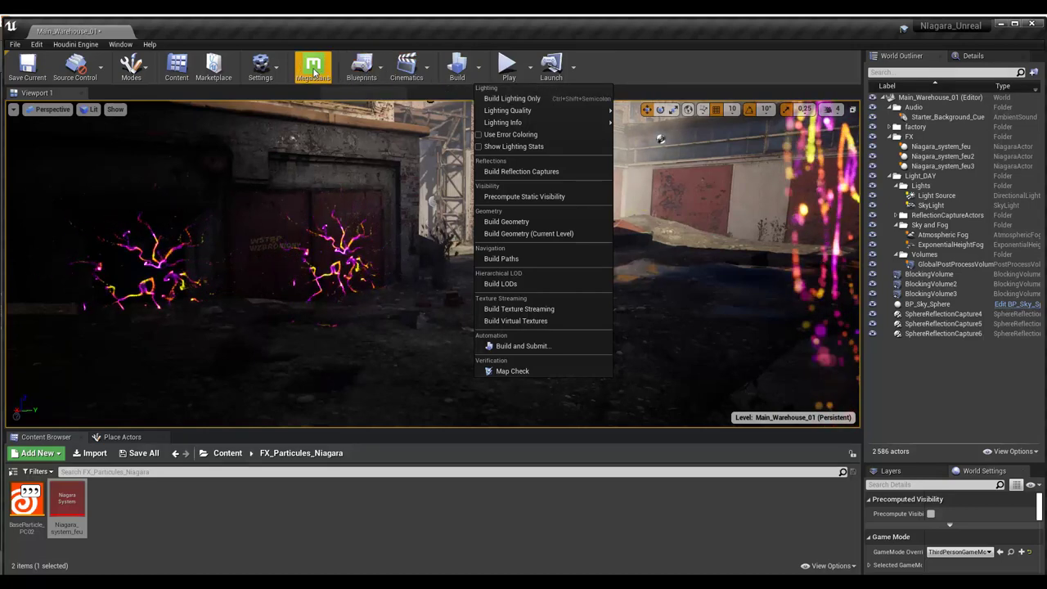
left_click(260, 67)
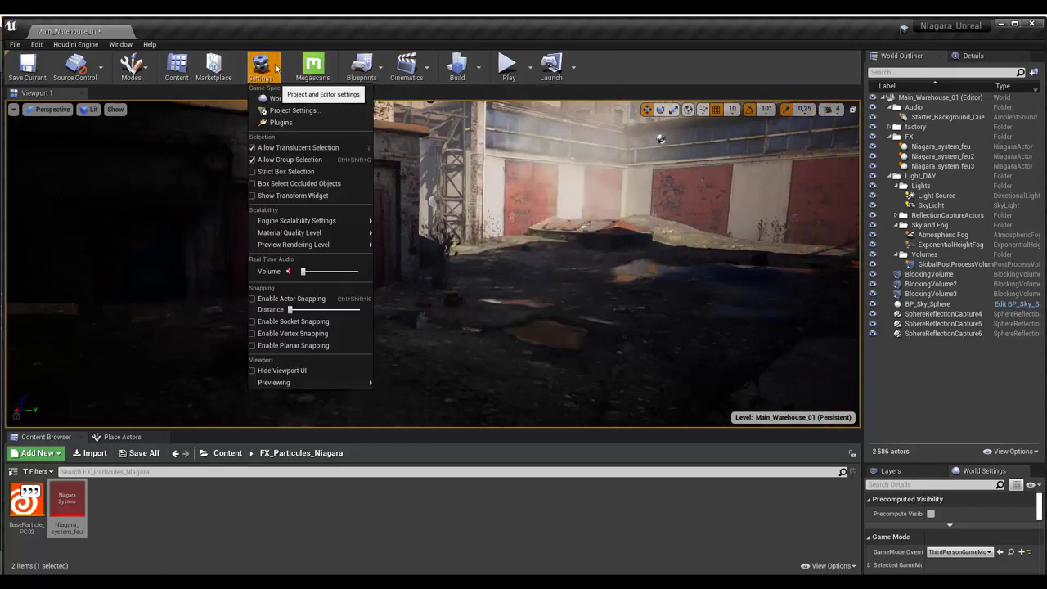
left_click(282, 123)
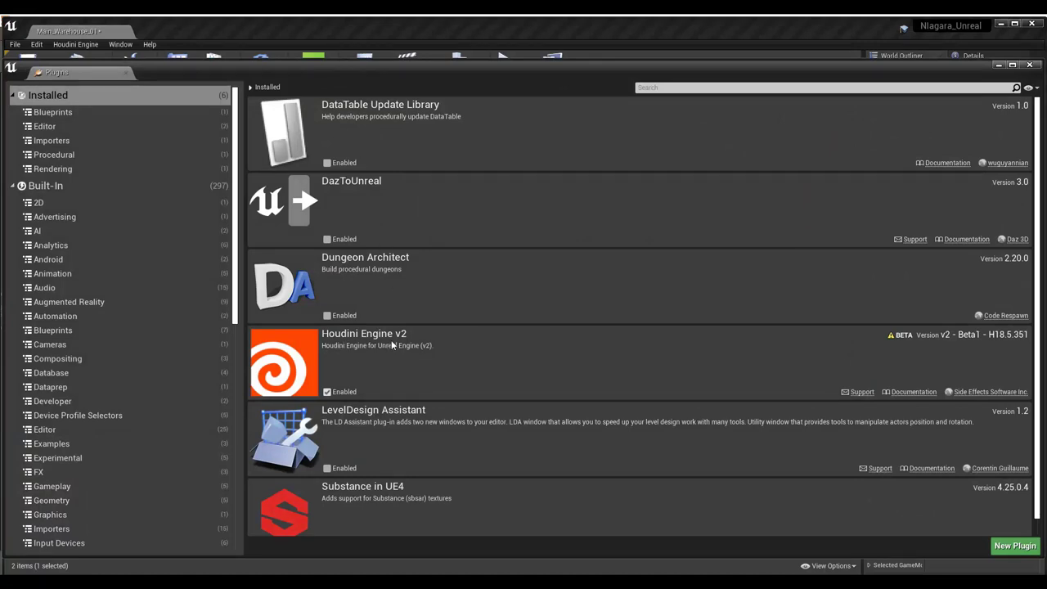
scroll(424, 366, "down", 1)
scroll(424, 362, "up", 1)
left_click(36, 475)
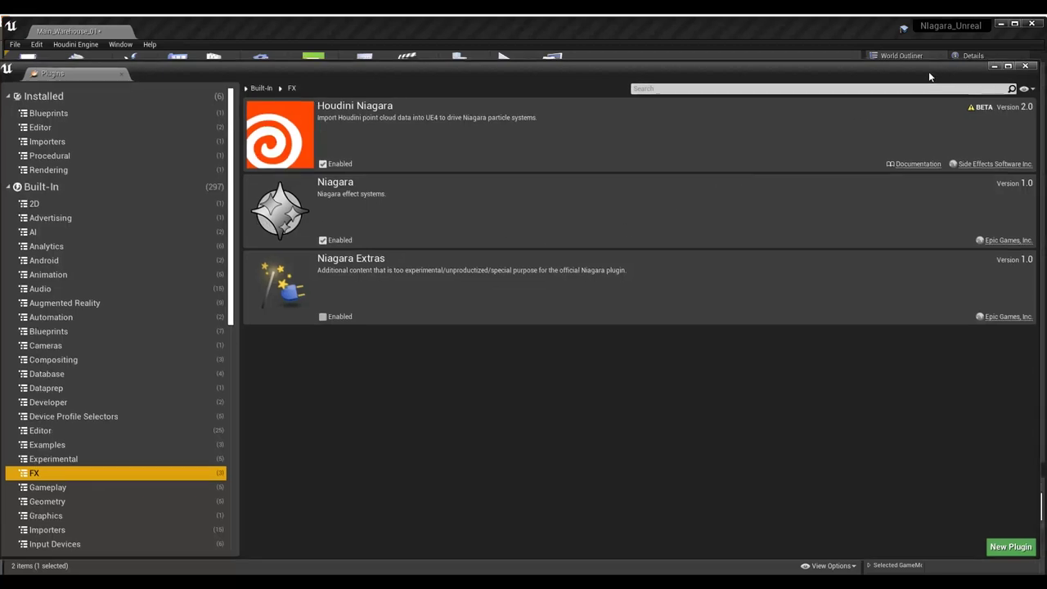
left_click(1026, 67)
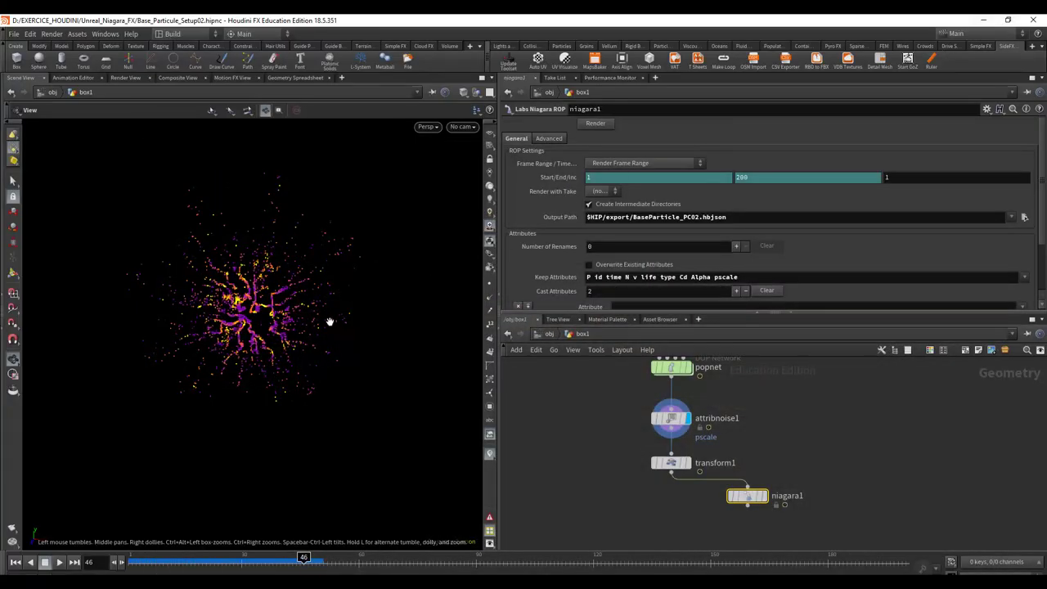
- Preview the sphere1 emitter geometry in the viewport and move its node up-right
mouse_move(353, 336)
left_mouse_down()
mouse_move(327, 319)
mouse_move(381, 346)
mouse_move(337, 327)
mouse_move(362, 324)
mouse_move(384, 357)
left_mouse_up()
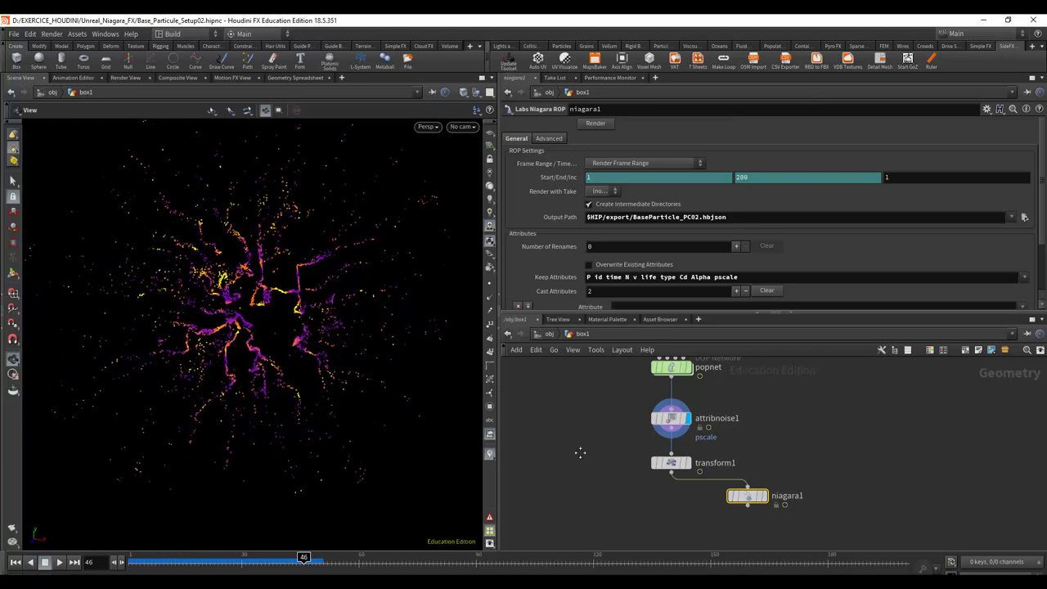
mouse_move(572, 379)
middle_mouse_down()
mouse_move(585, 424)
mouse_move(612, 440)
middle_mouse_up()
left_click(654, 410)
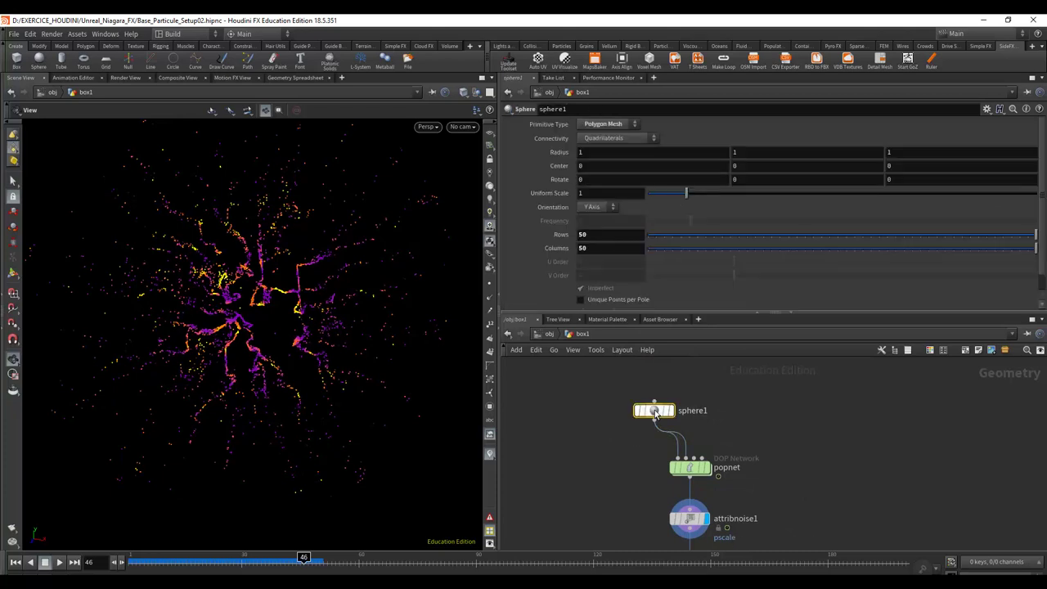
left_click(671, 412)
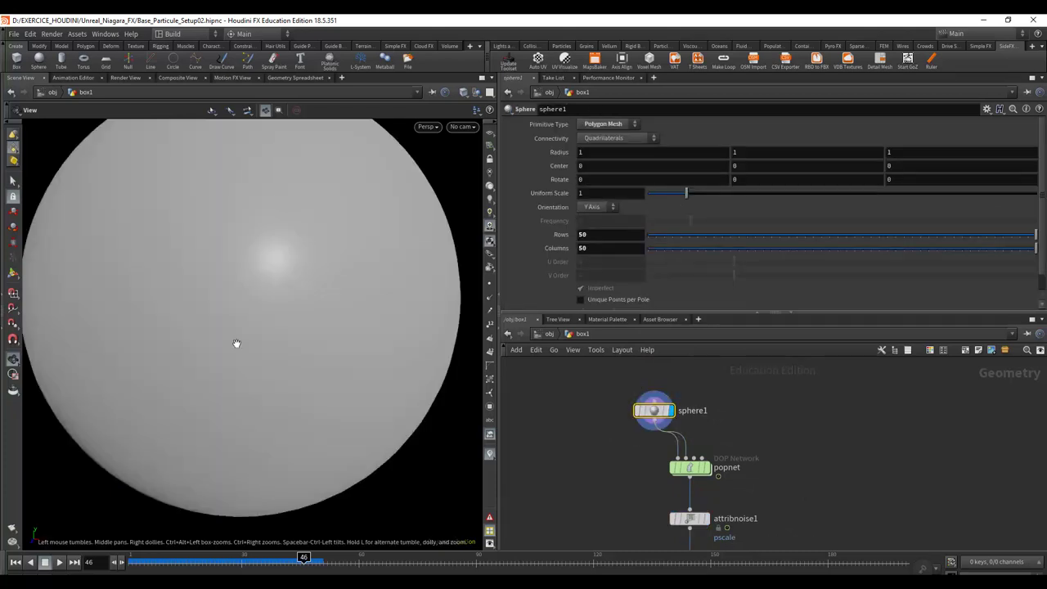
left_click_drag(662, 410, 669, 401)
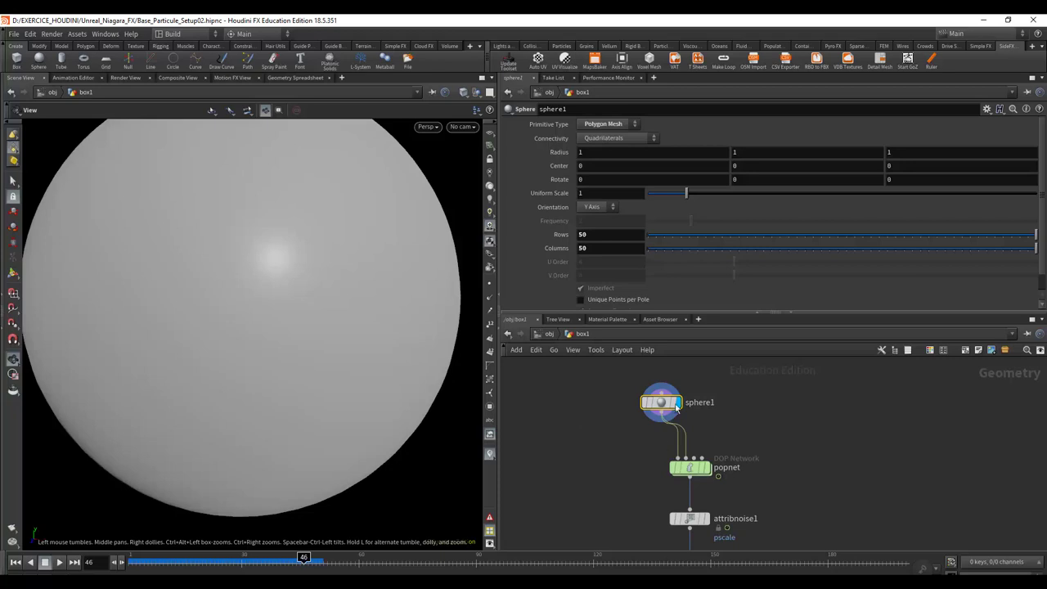
- Put the display flag back on popnet and select it to show its settings
left_click(708, 473)
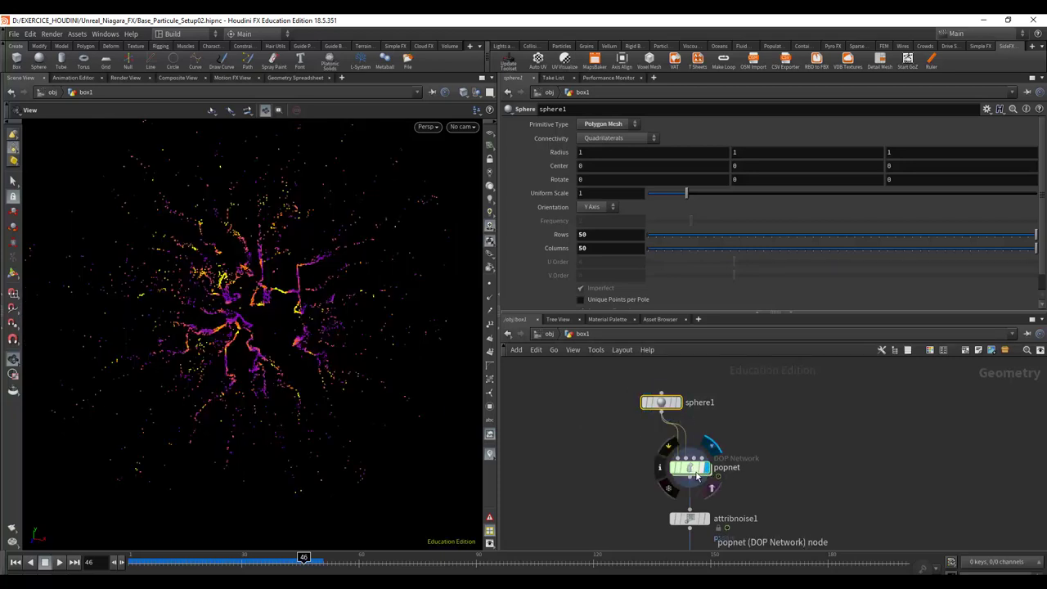
left_click(693, 471)
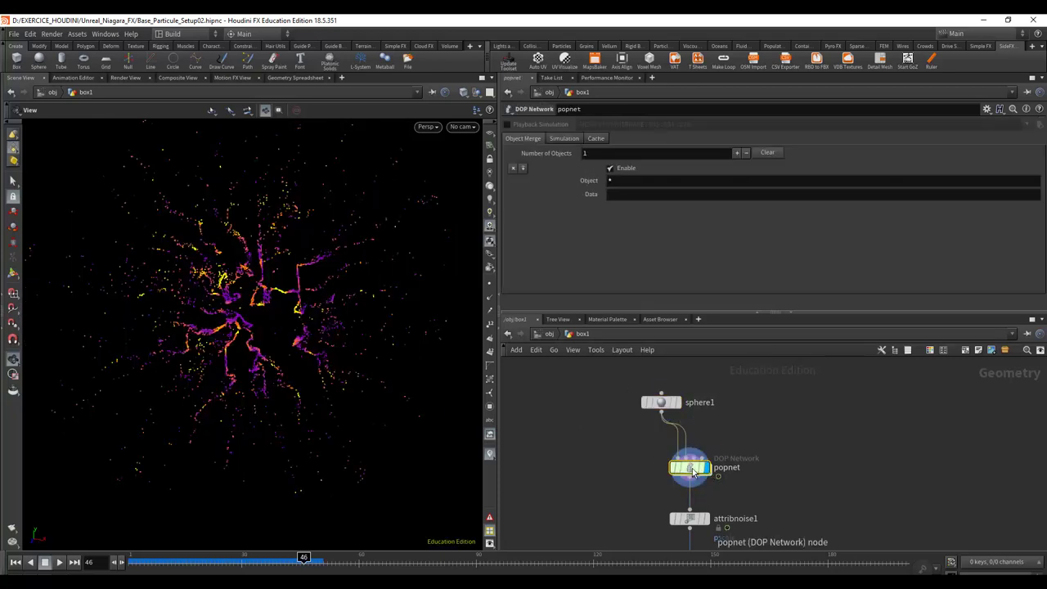
mouse_move(693, 471)
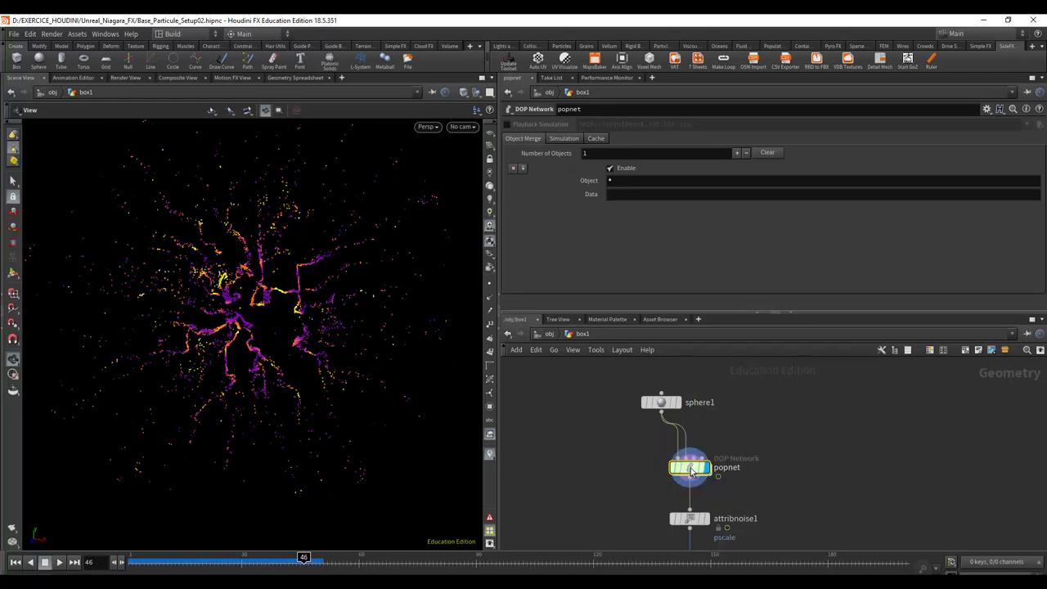
- Dive into the popnet network and zoom in on source_first_input
double_click(692, 471)
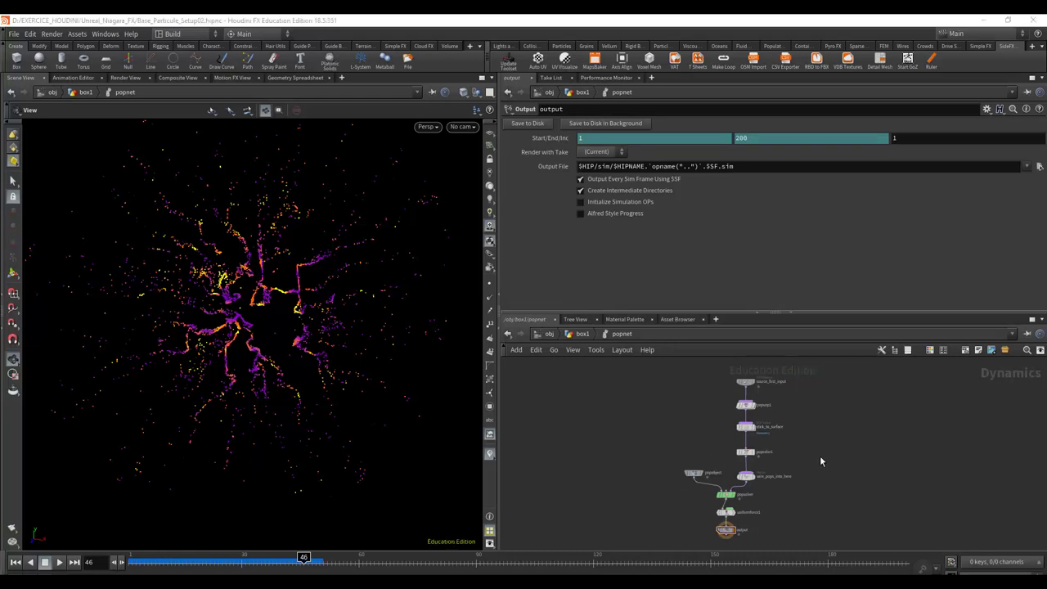
scroll(820, 458, "up", 3)
scroll(820, 458, "up", 3)
middle_click_drag(856, 516, 892, 539)
scroll(879, 518, "up", 3)
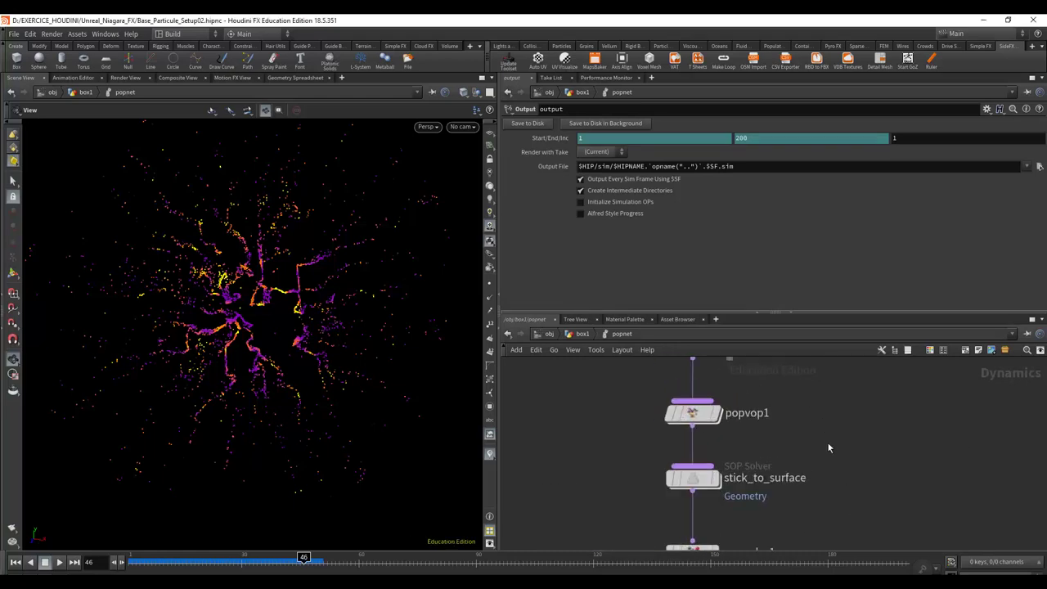
- Review source_first_input's Source, Birth and Attributes tabs, then select popvop1
left_click(721, 403)
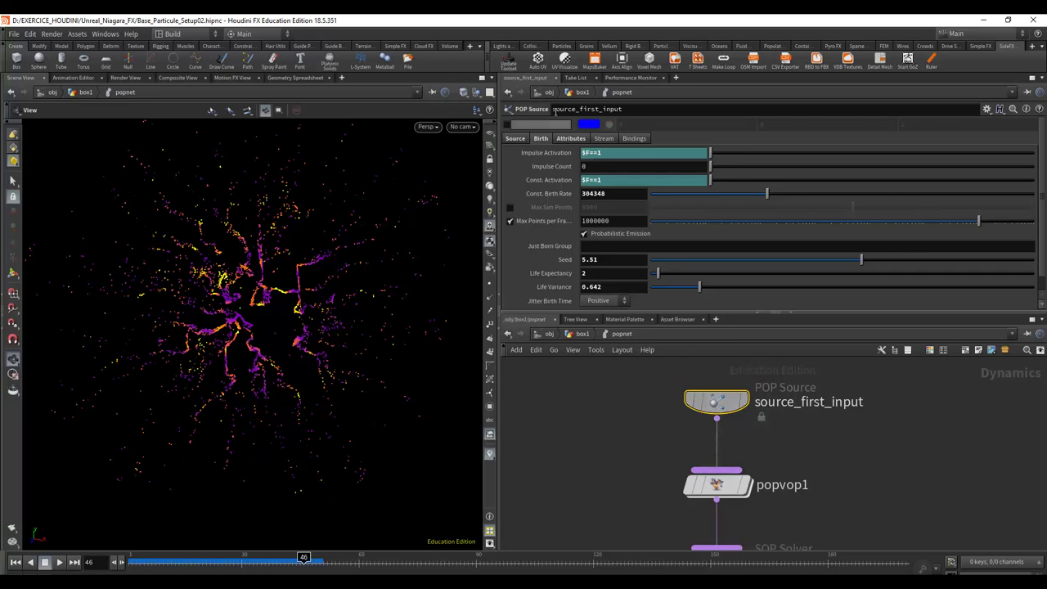
left_click(515, 138)
left_click(540, 139)
left_click(563, 138)
left_click(540, 138)
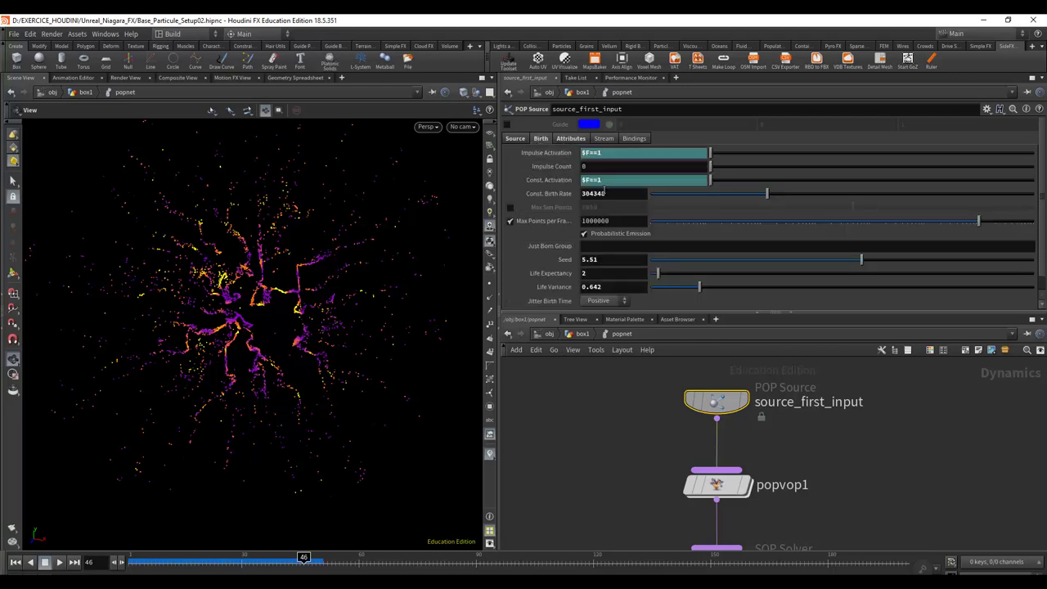
middle_click_drag(629, 477, 612, 394)
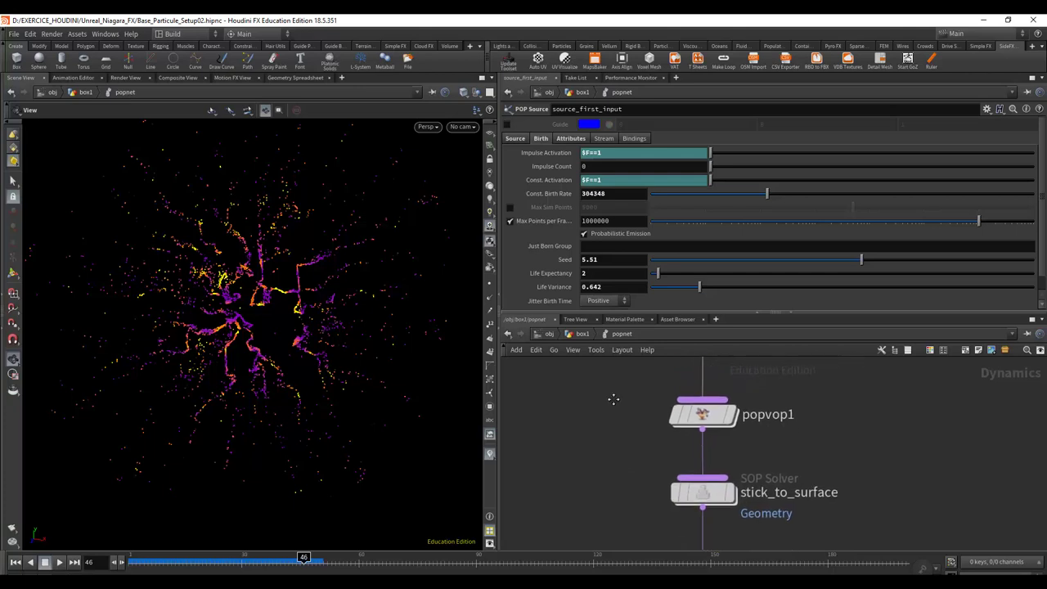
left_click(699, 406)
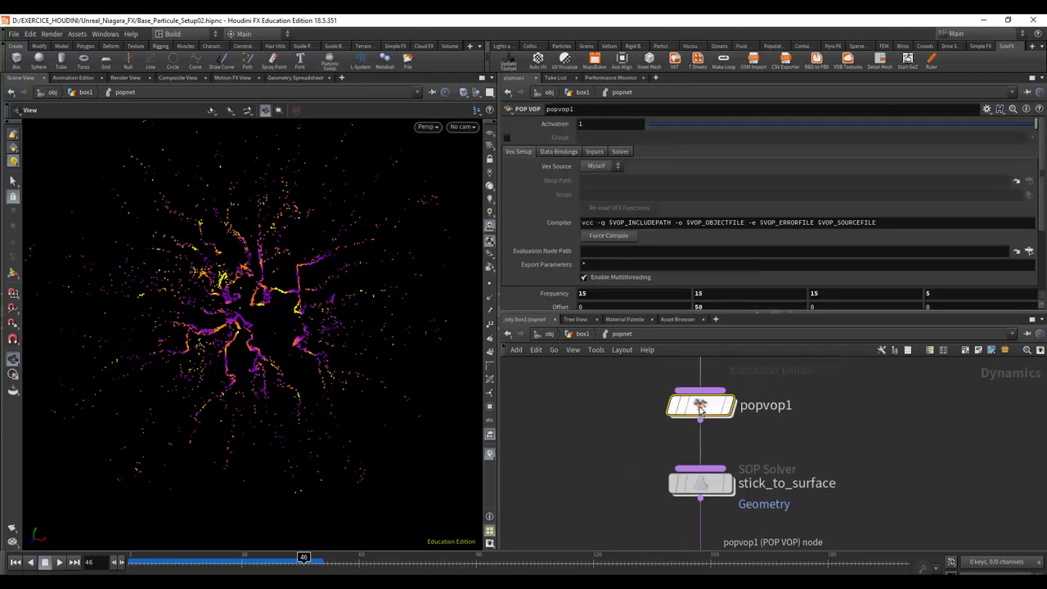
- Inside popvop1, raise unifiednoise_static1 and move geometryvopglobal1 down-left, then return to popnet
double_click(699, 407)
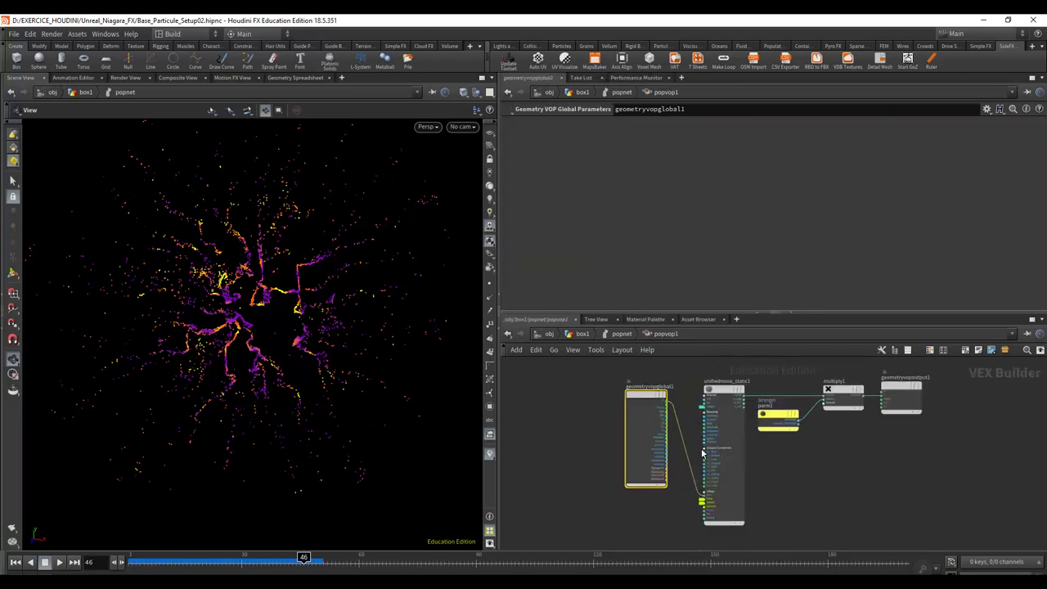
scroll(785, 475, "up", 3)
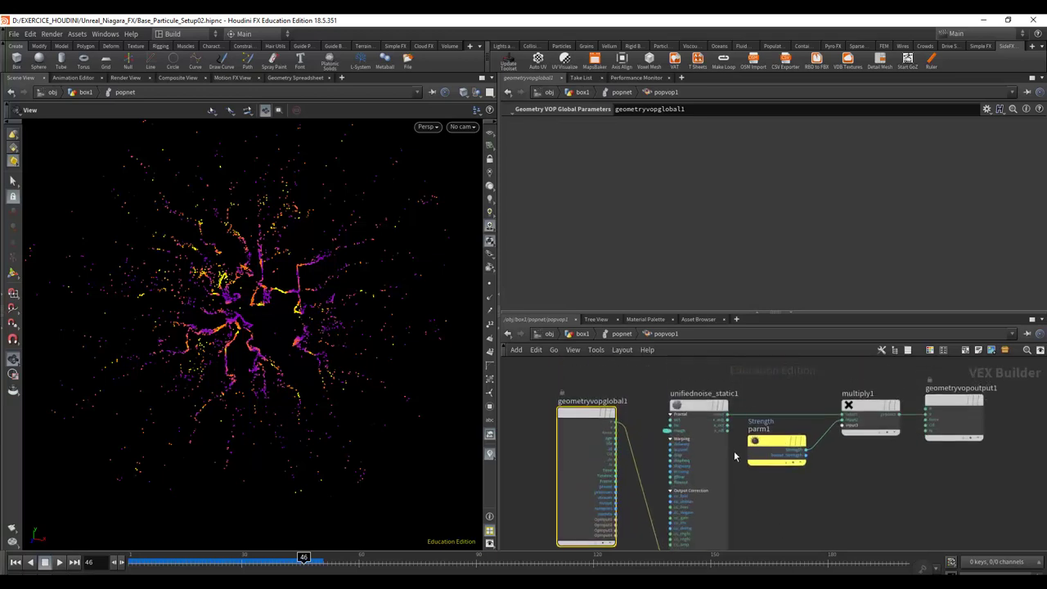
left_click_drag(699, 417, 699, 397)
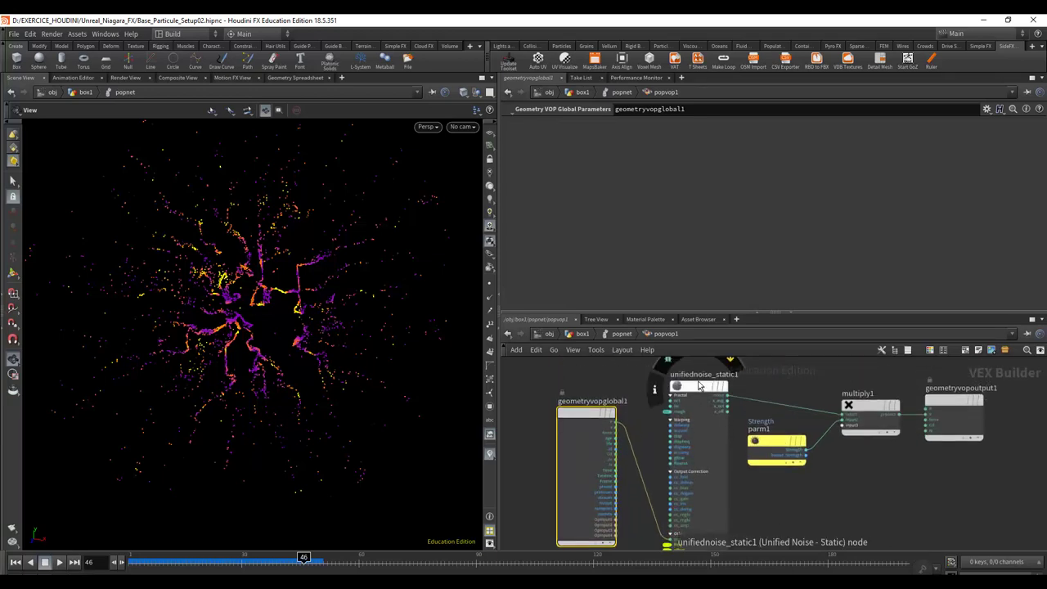
left_click_drag(586, 413, 574, 442)
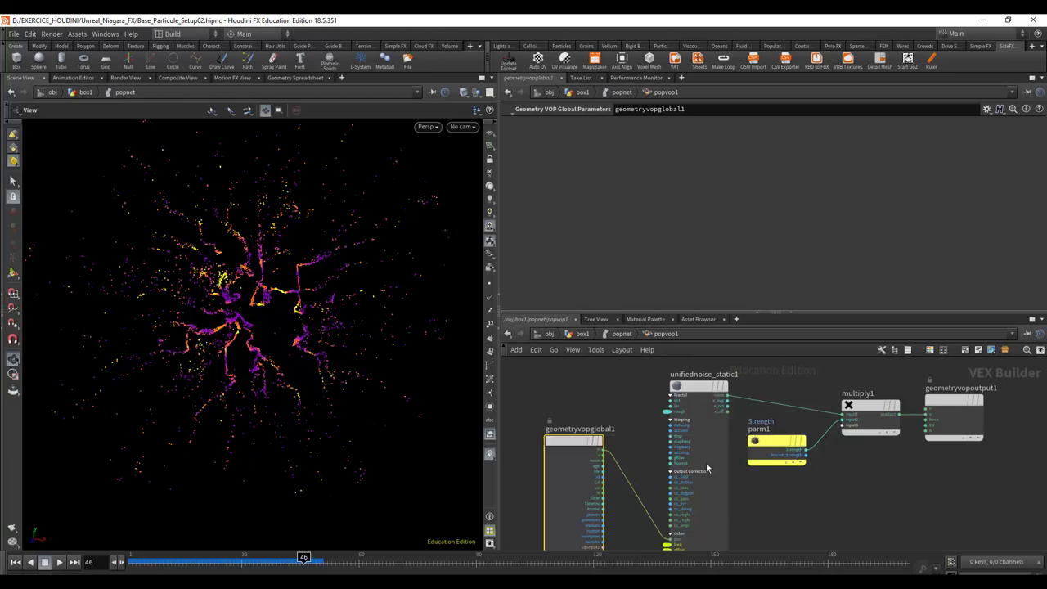
mouse_move(866, 513)
middle_mouse_down()
mouse_move(841, 497)
mouse_move(887, 472)
middle_mouse_up()
scroll(858, 483, "up", 5)
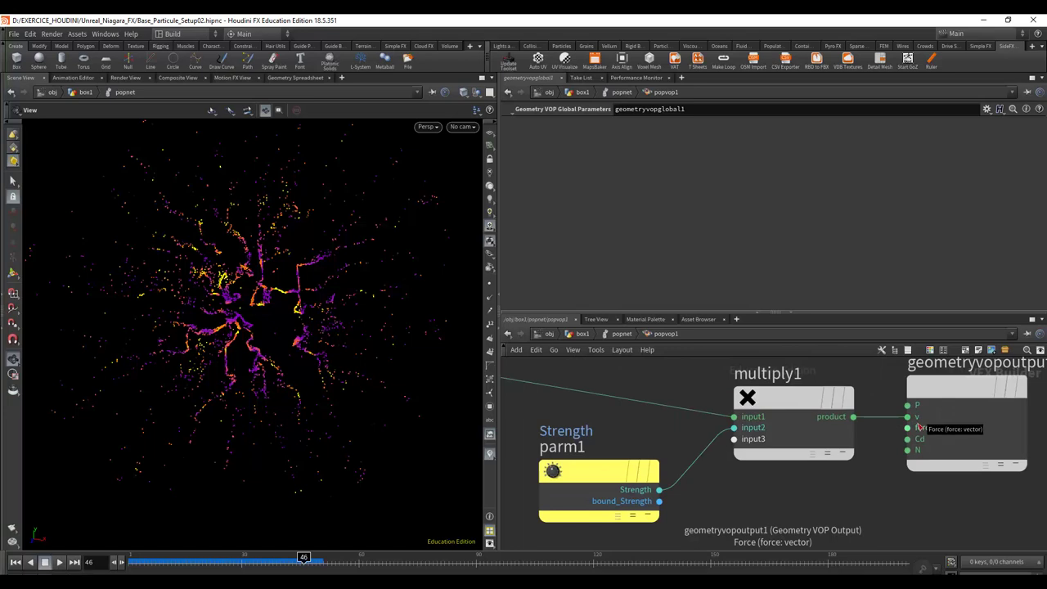
middle_click_drag(533, 425, 778, 451)
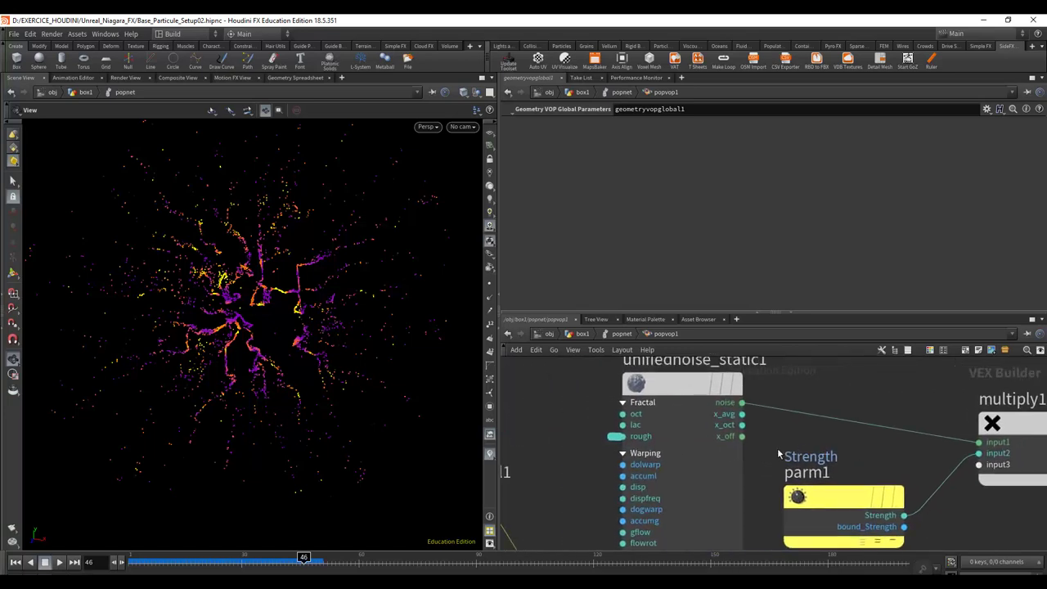
middle_click_drag(591, 452, 609, 483)
mouse_move(720, 400)
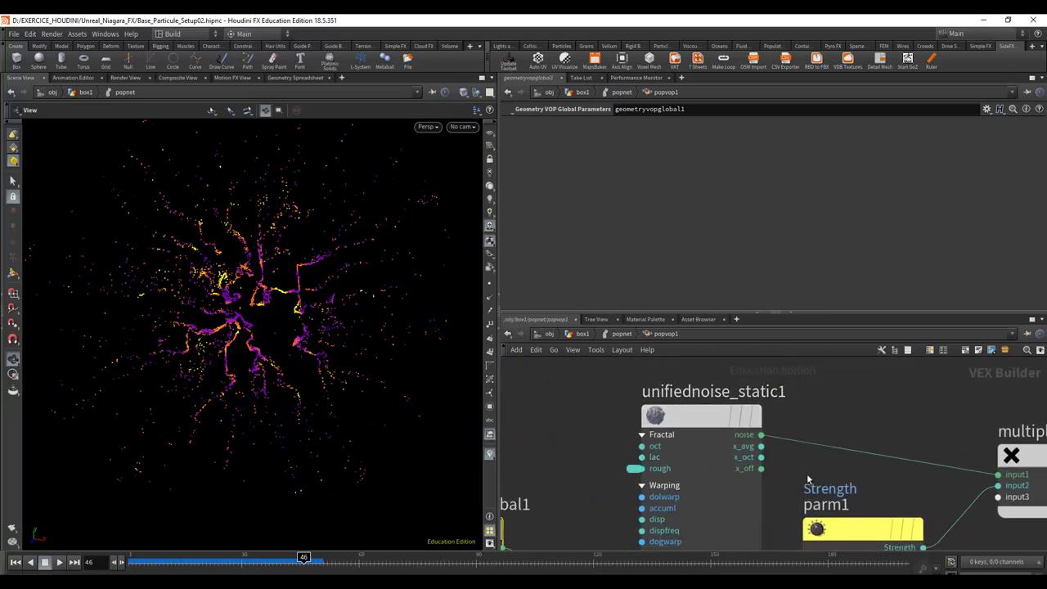
mouse_move(829, 434)
middle_mouse_down()
mouse_move(829, 407)
mouse_move(748, 441)
middle_mouse_up()
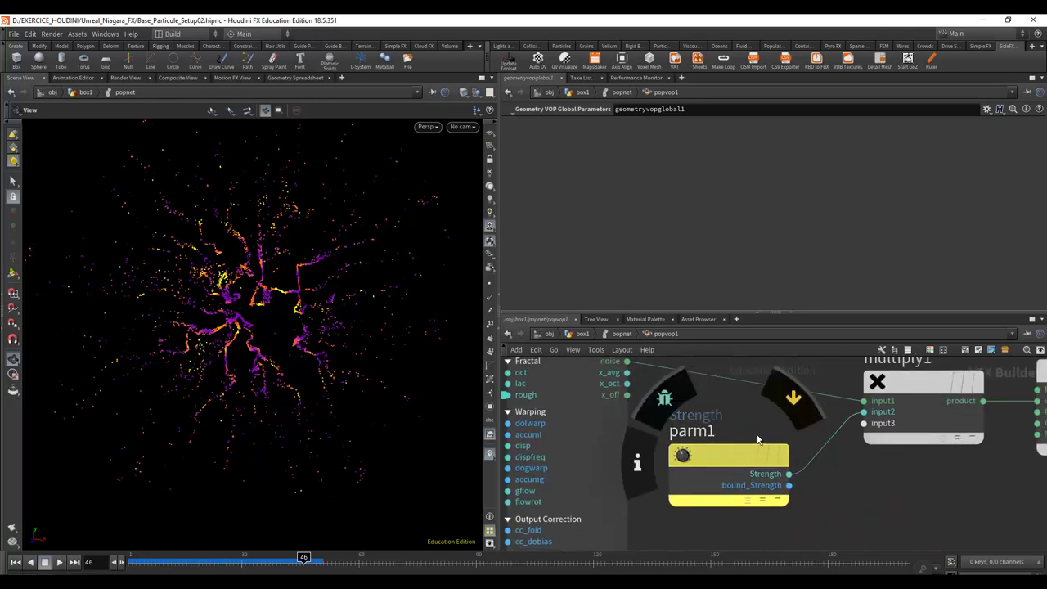
left_click(622, 333)
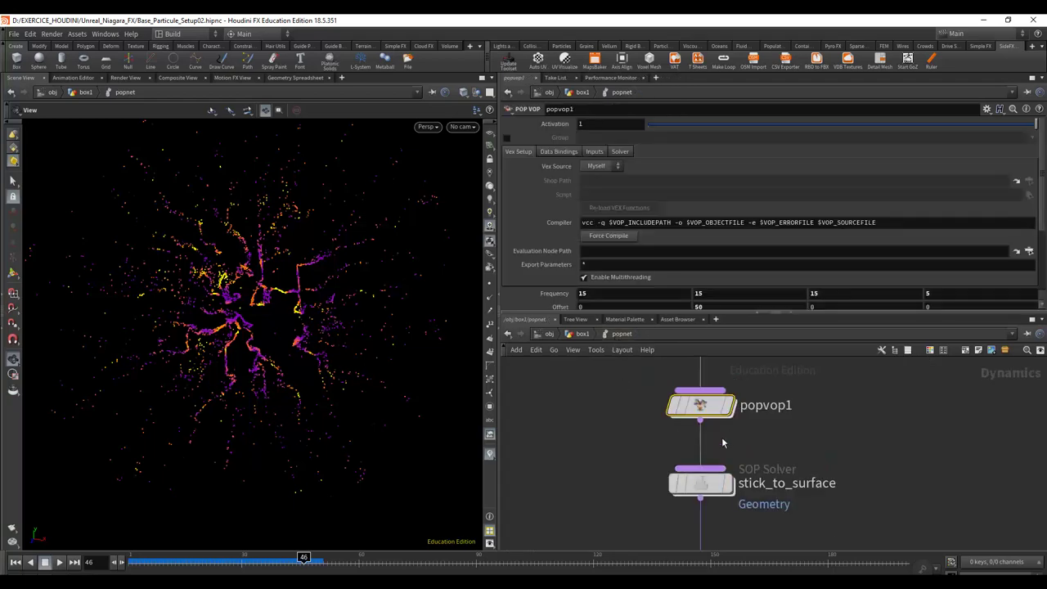
- Select the stick_to_surface SOP Solver and dive into its inner network
middle_click_drag(814, 469, 819, 445)
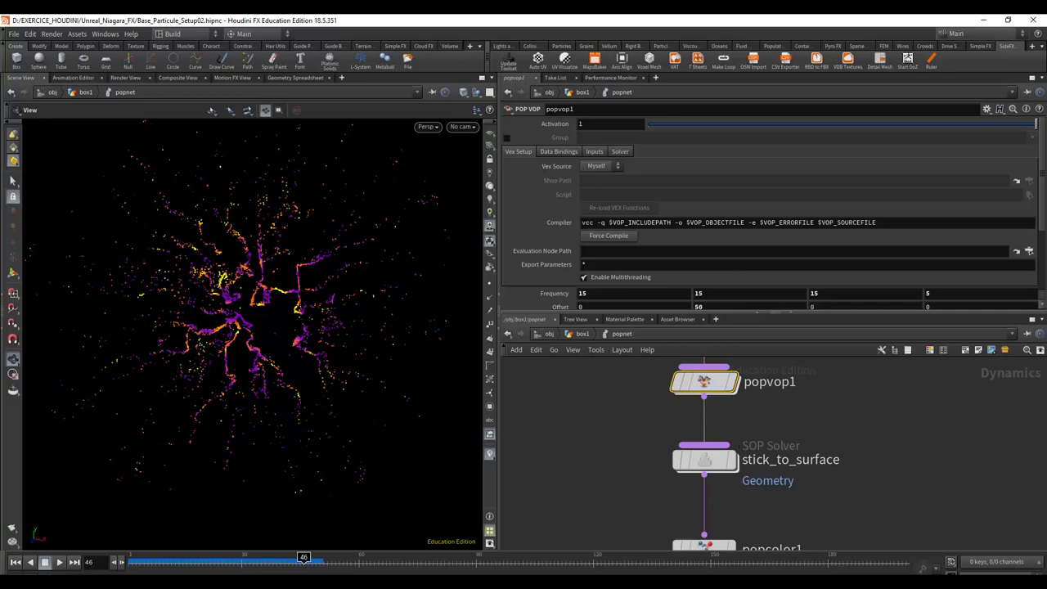
left_click(704, 460)
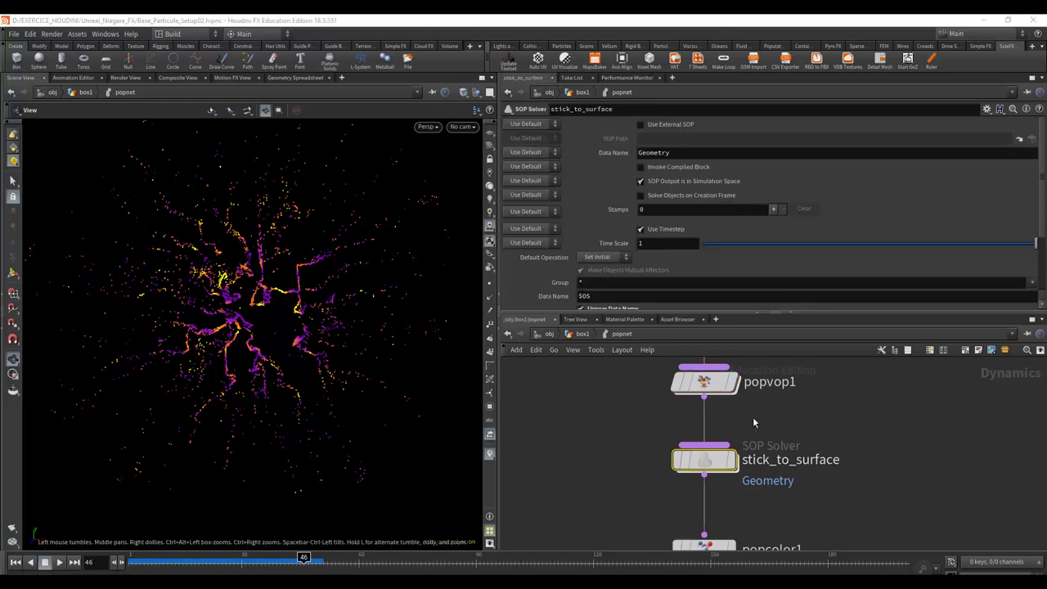
mouse_move(731, 465)
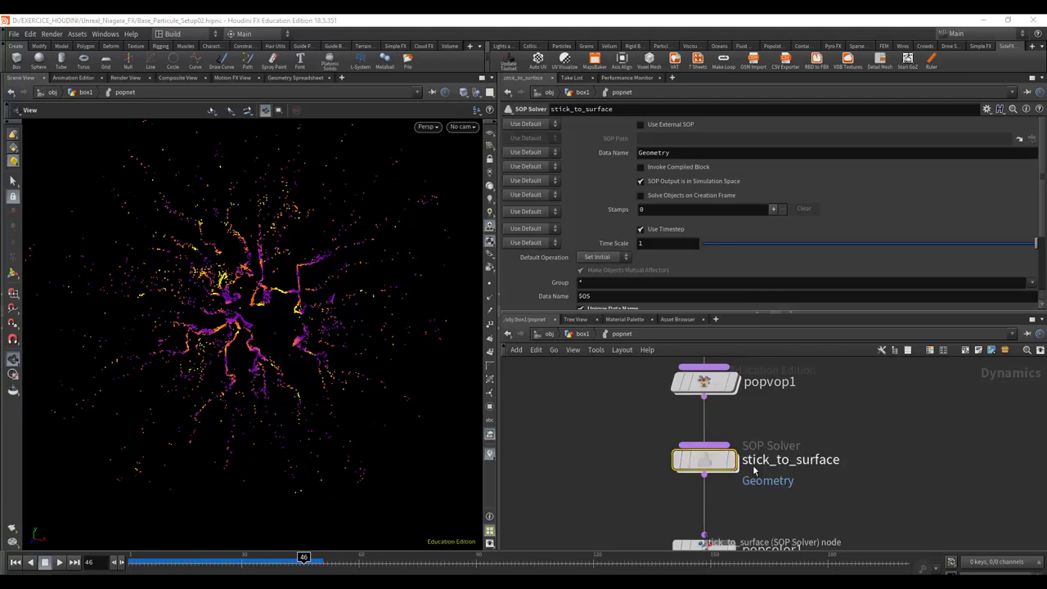
double_click(707, 464)
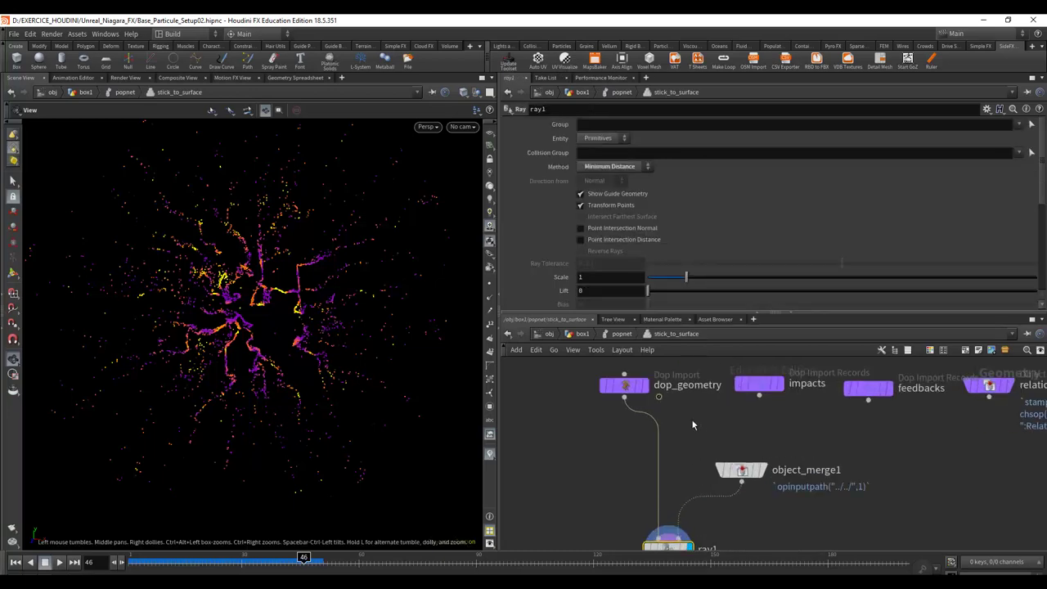
- Reposition dop_geometry and object_merge1, checking object_merge1's opinputpath("../..",1) merge path
mouse_move(636, 386)
left_click_drag(635, 386, 626, 449)
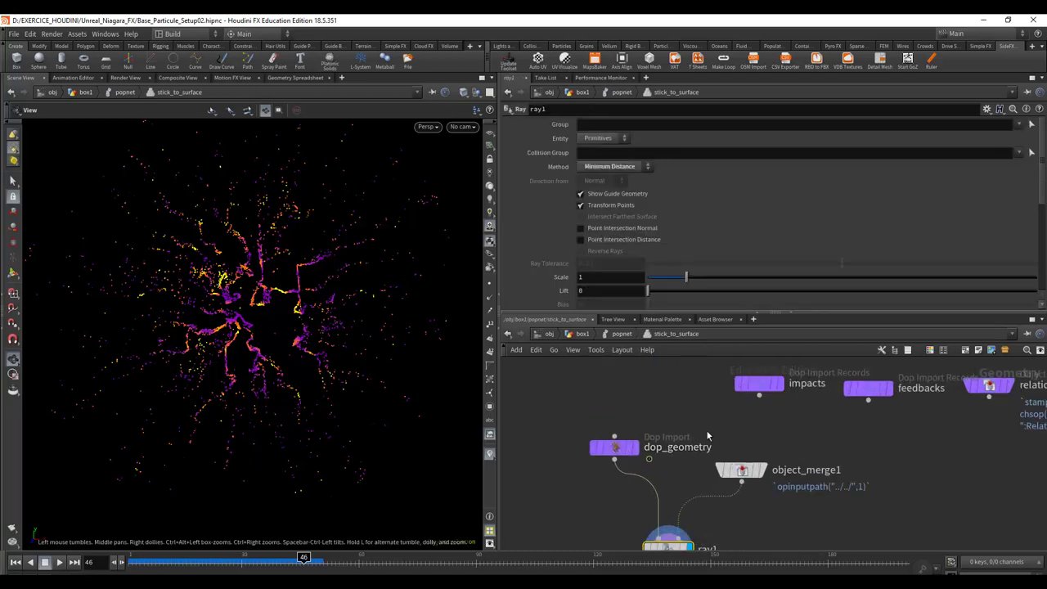
middle_click_drag(673, 474, 683, 413)
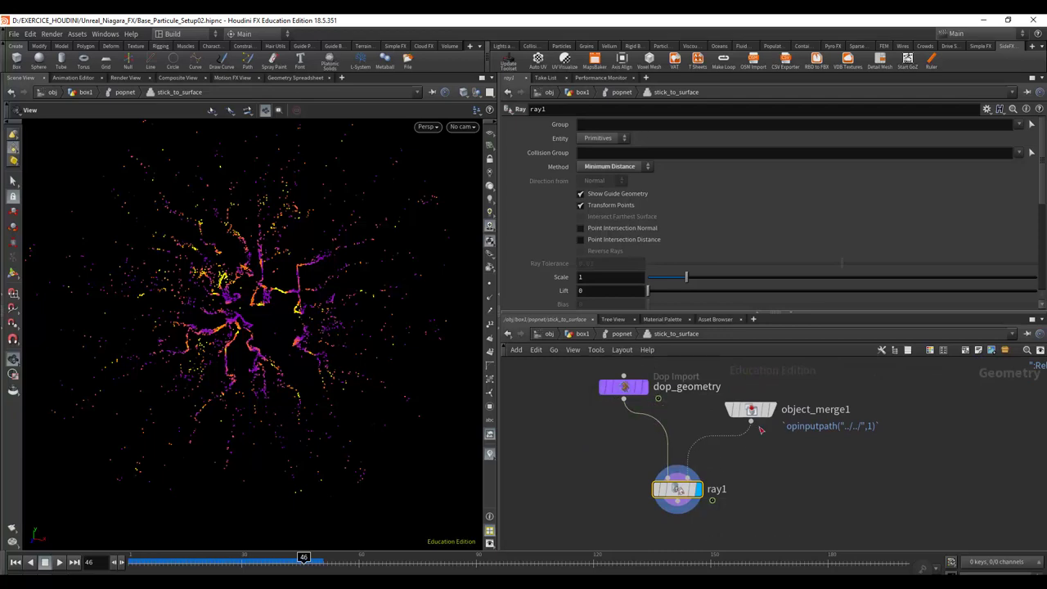
left_click(758, 410)
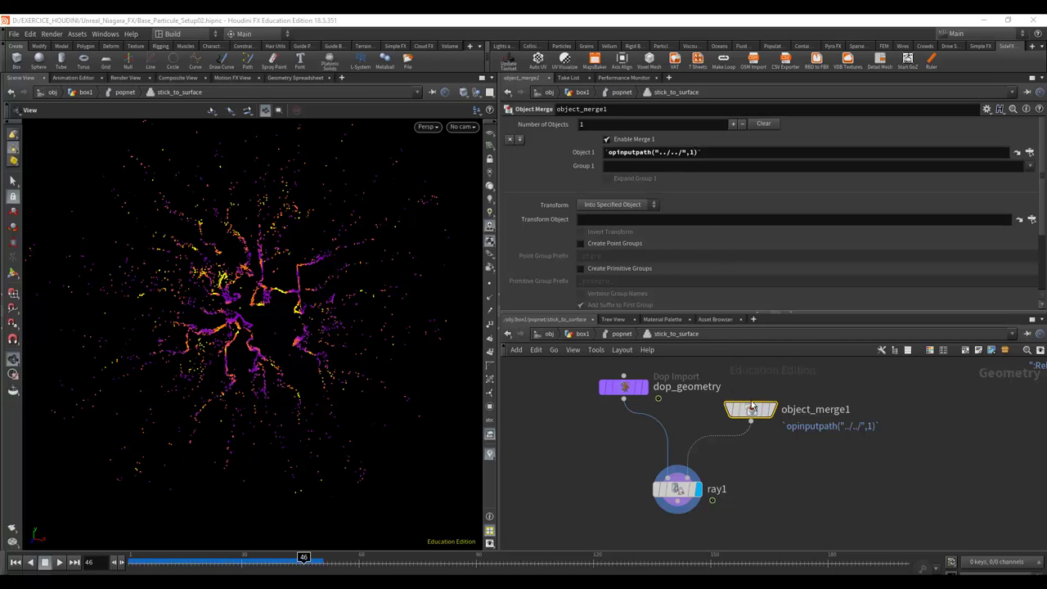
mouse_move(753, 410)
left_click_drag(753, 410, 752, 408)
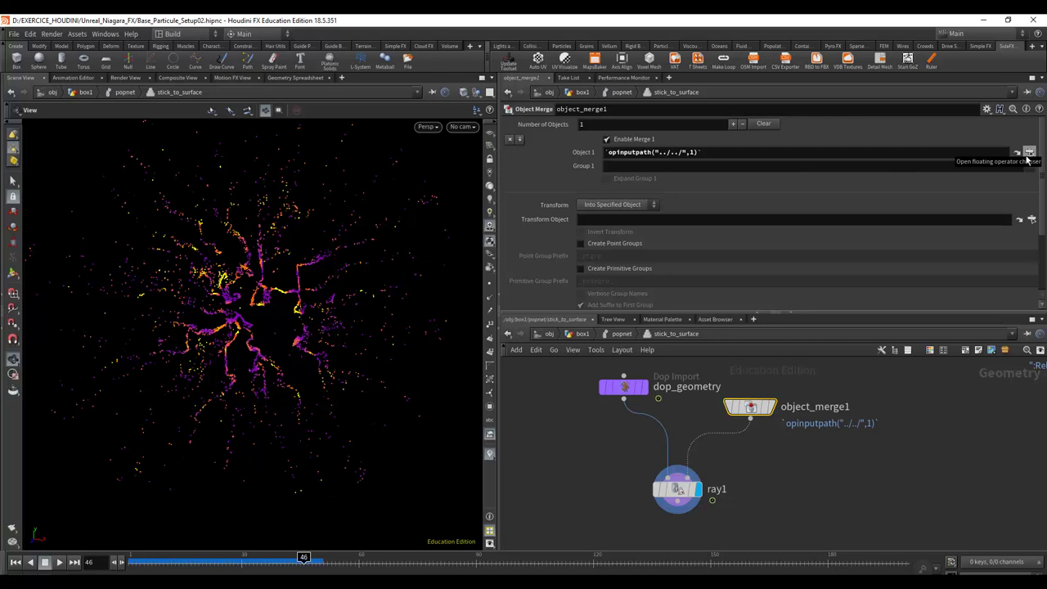
left_click_drag(750, 406, 755, 409)
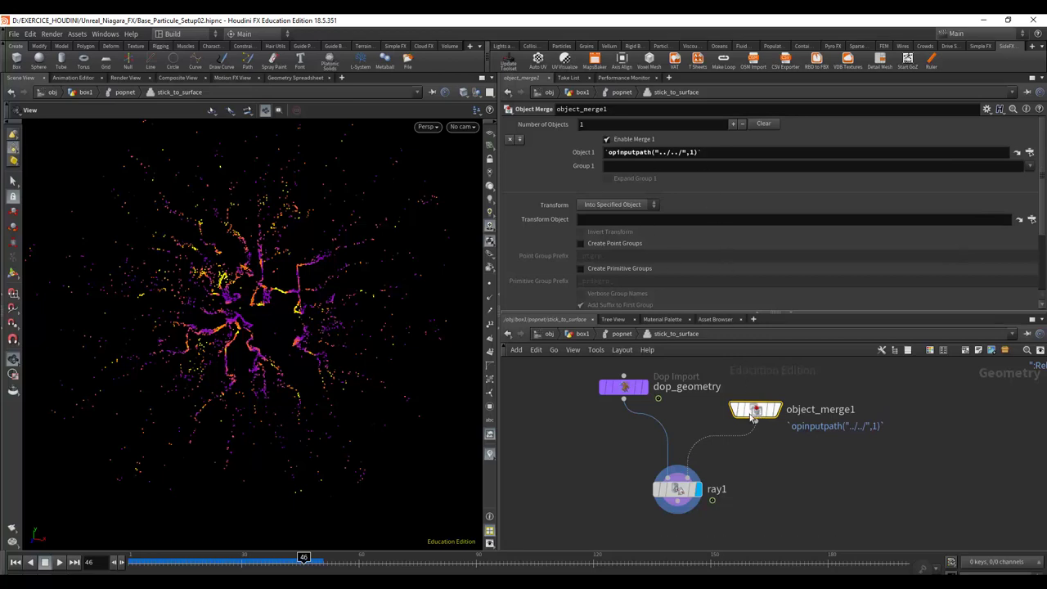
- Select ray1 and turn on its template flag
left_click(676, 491)
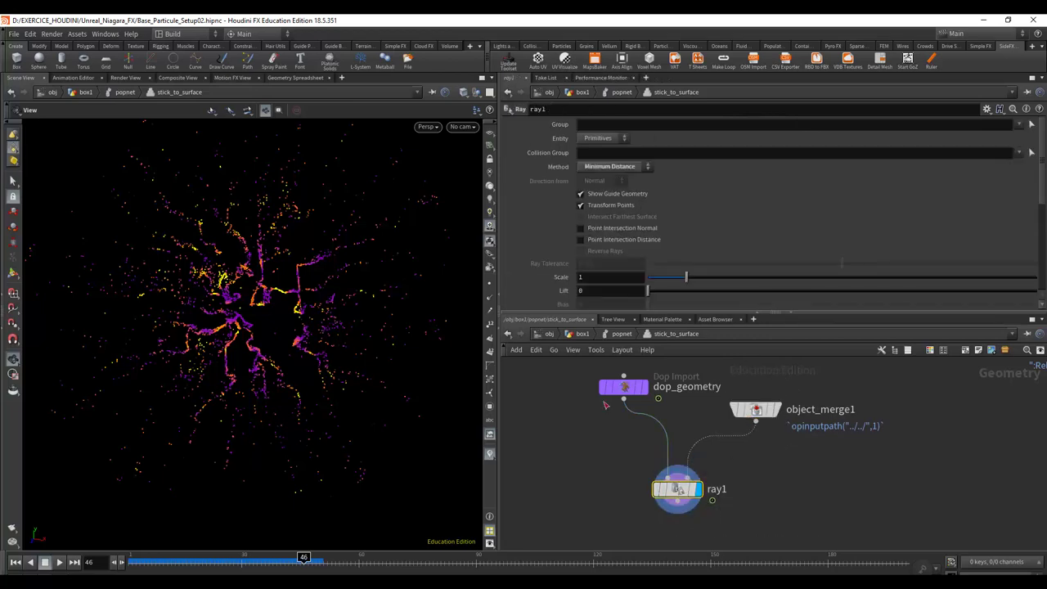
mouse_move(689, 501)
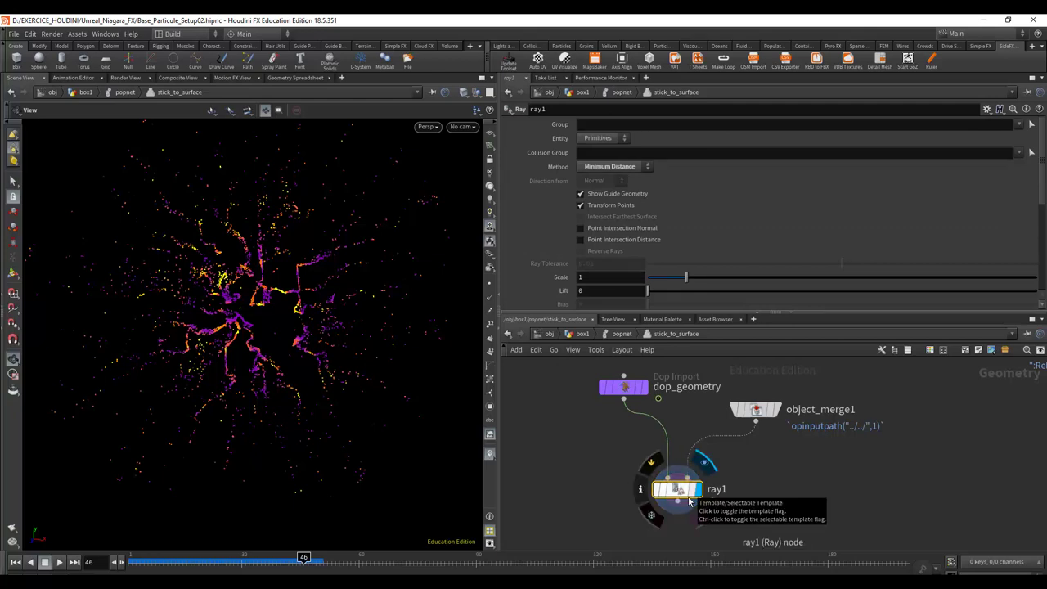
left_click(690, 502)
mouse_move(750, 454)
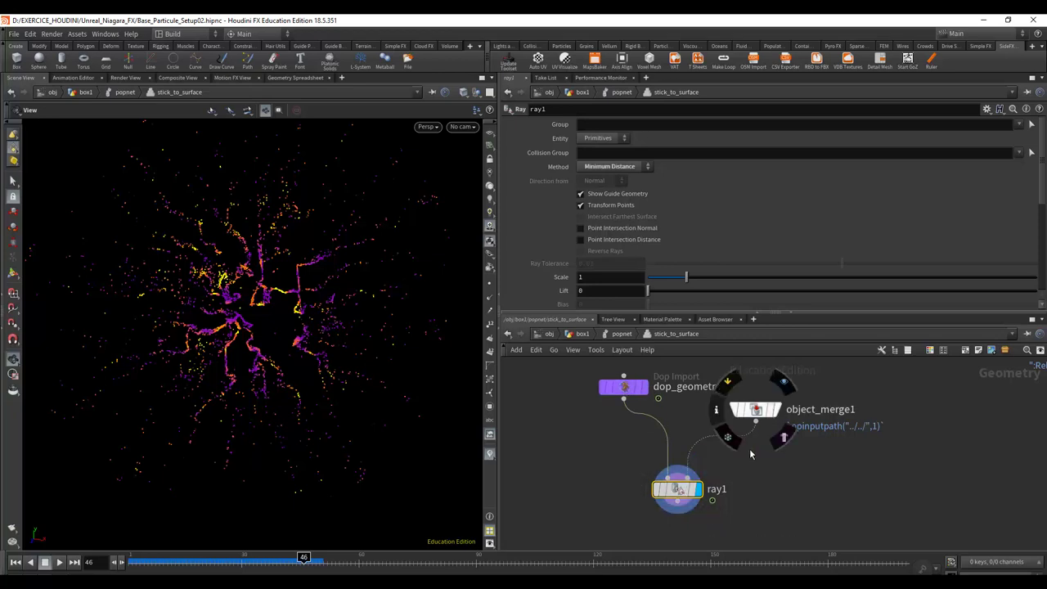
mouse_move(683, 493)
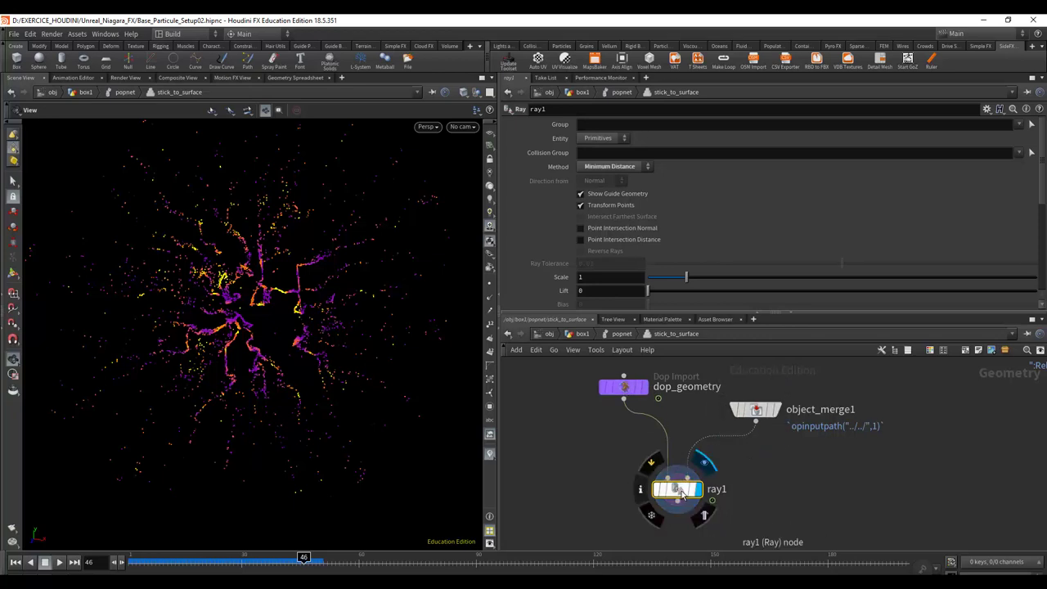
scroll(577, 278, "down", 5)
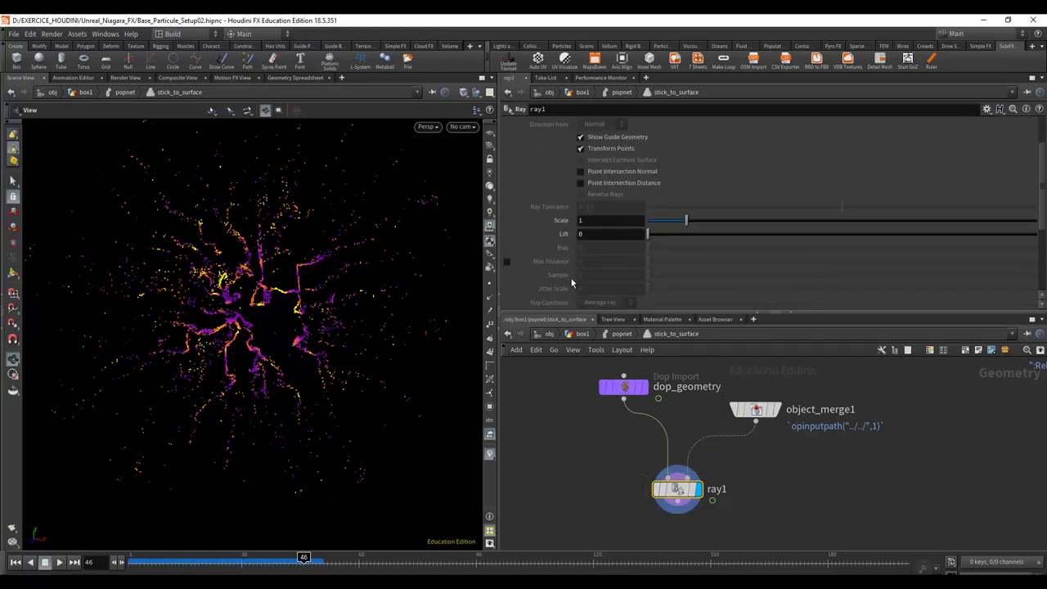
scroll(570, 280, "up", 3)
scroll(570, 268, "up", 2)
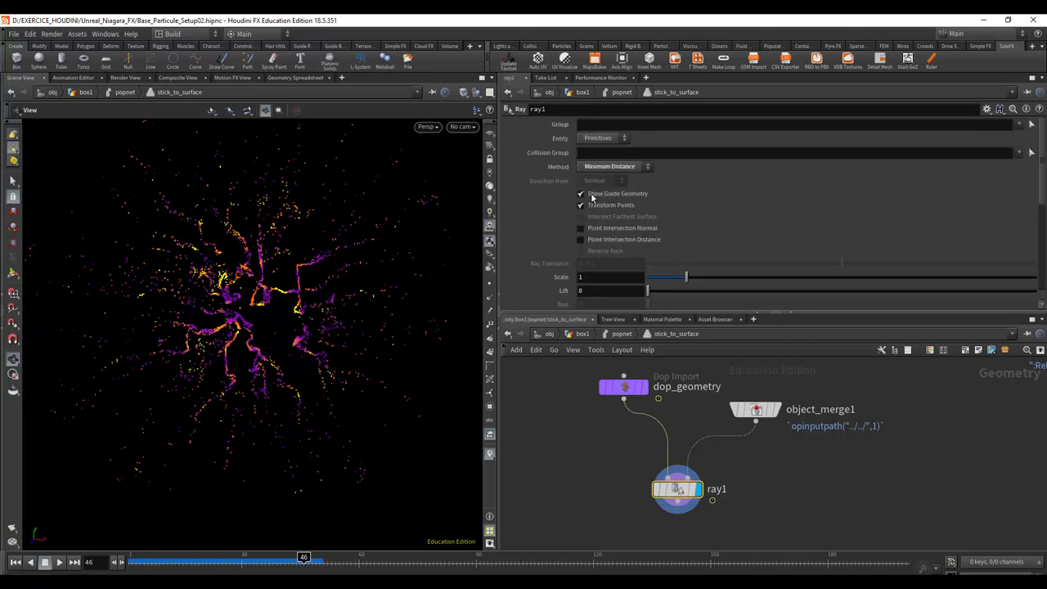
- Back at popnet, slide popcolor1's purple ramp key left and orbit to view the particles
left_click(615, 339)
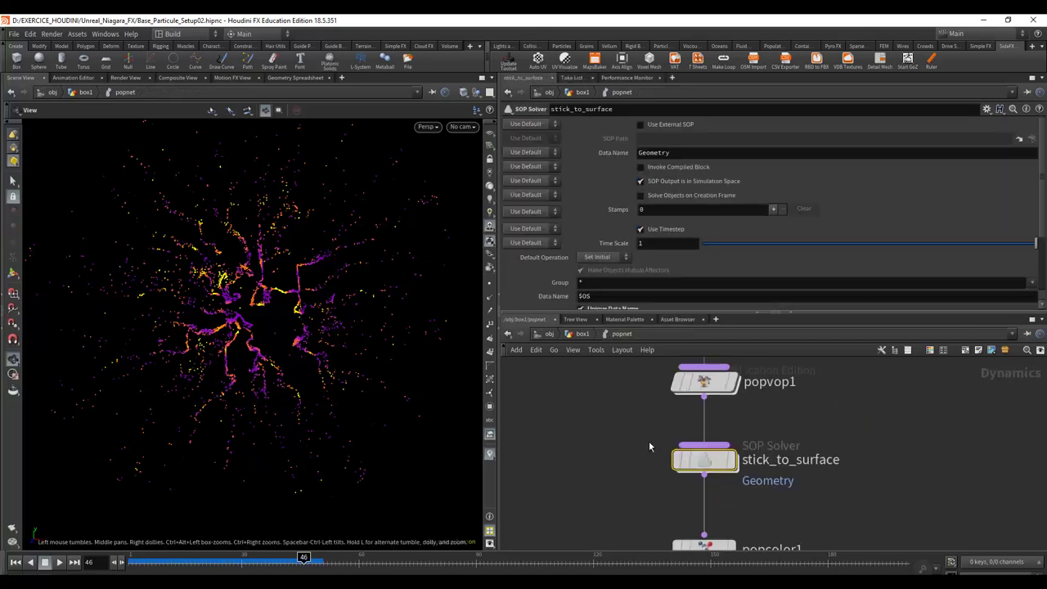
scroll(630, 458, "down", 3)
scroll(630, 441, "down", 2)
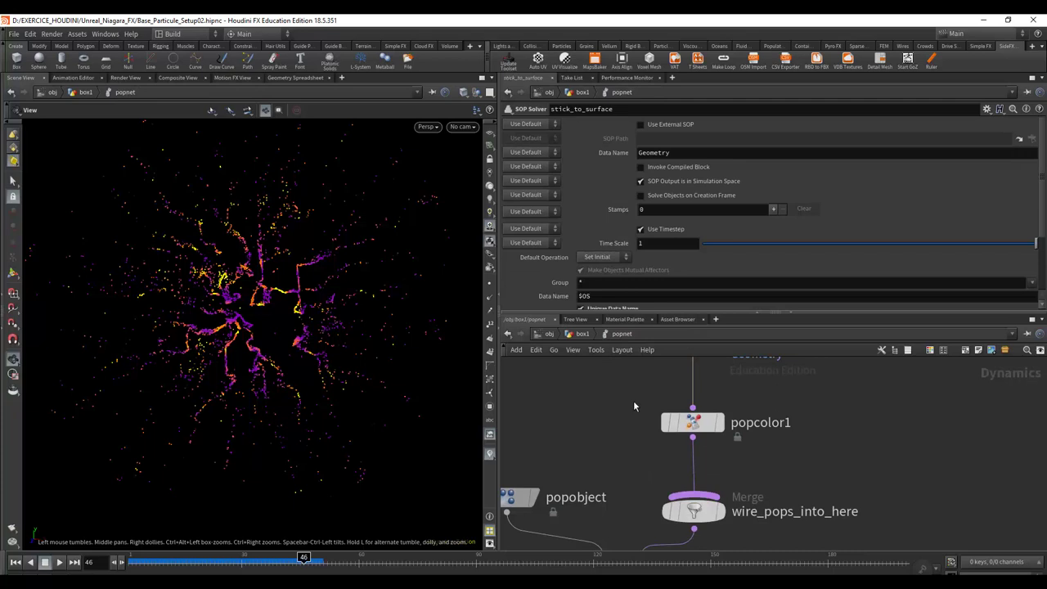
left_click(693, 423)
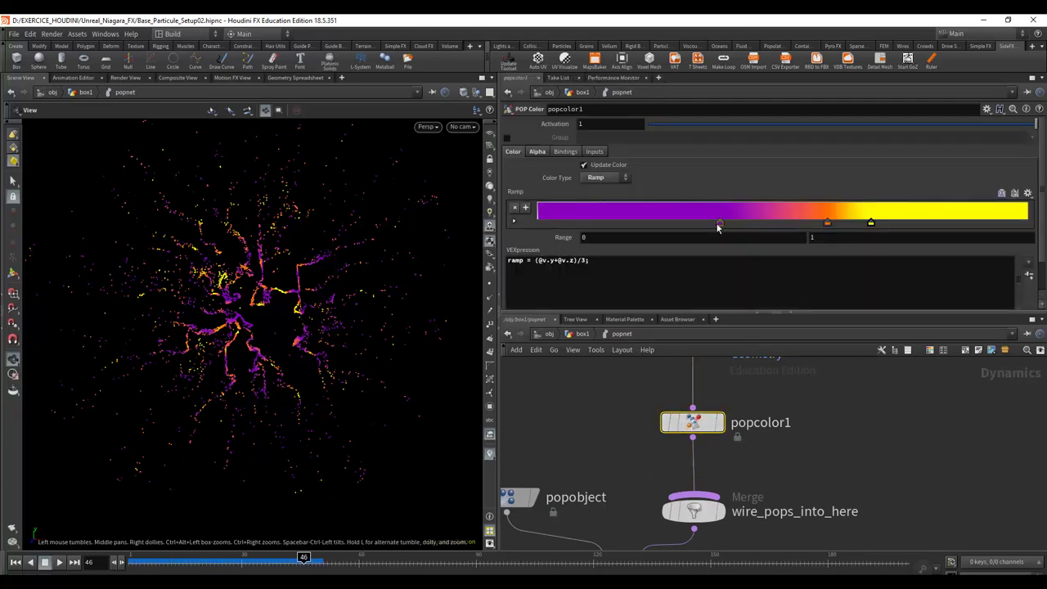
left_click_drag(719, 222, 699, 222)
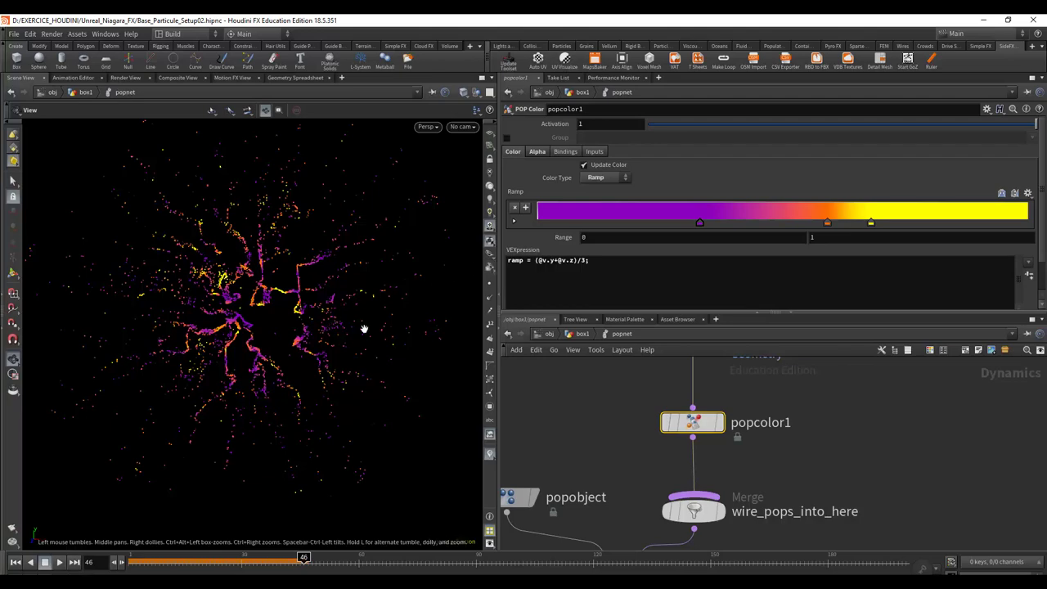
mouse_move(313, 335)
left_mouse_down()
mouse_move(419, 327)
mouse_move(316, 356)
mouse_move(385, 302)
left_mouse_up()
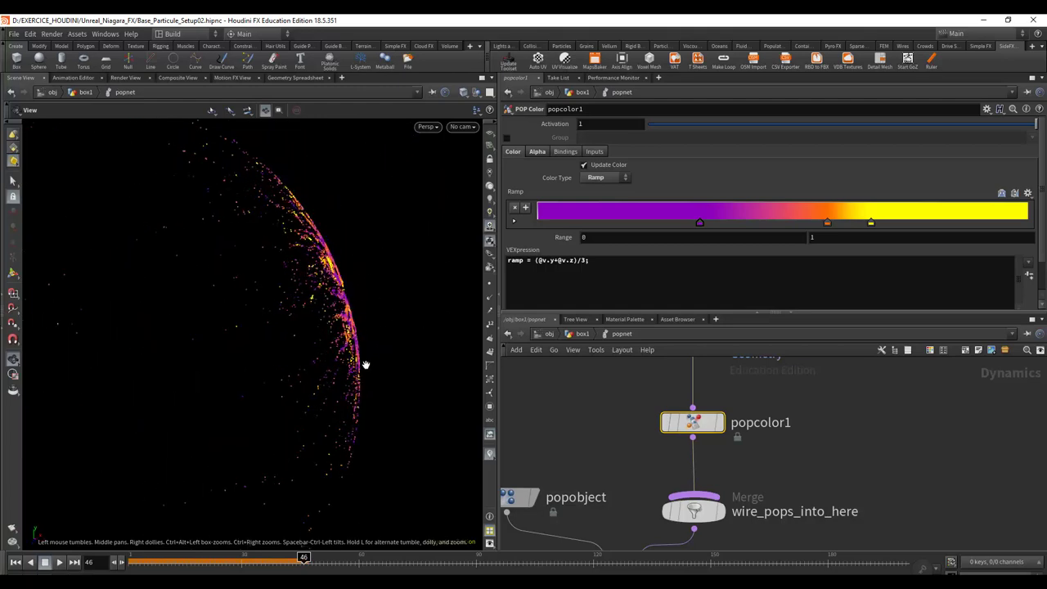
mouse_move(368, 364)
left_mouse_down()
mouse_move(242, 378)
mouse_move(268, 380)
left_mouse_up()
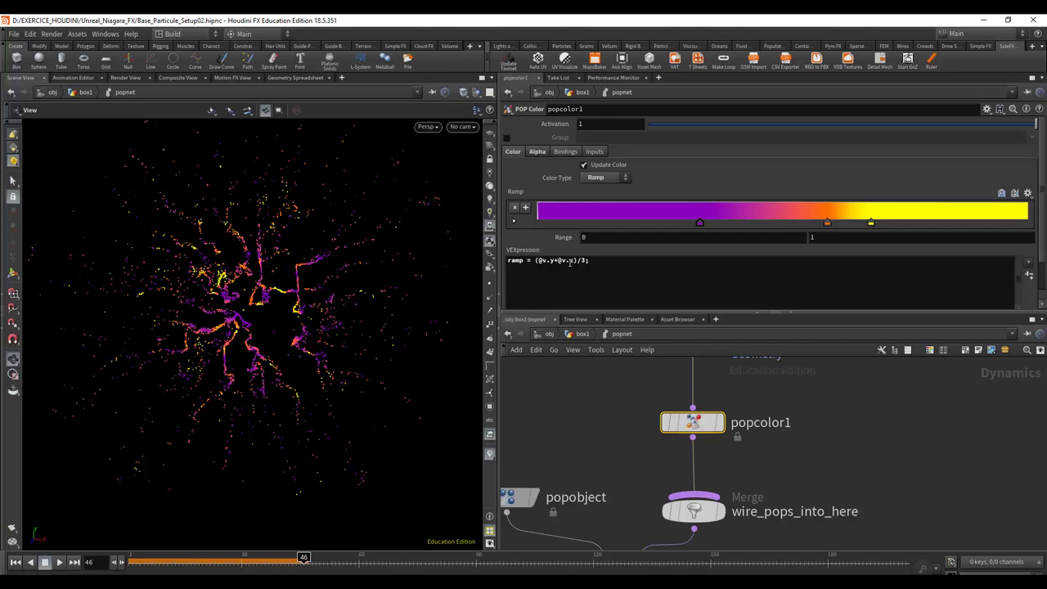
double_click(571, 260)
type("z")
left_click_drag(306, 362, 331, 350)
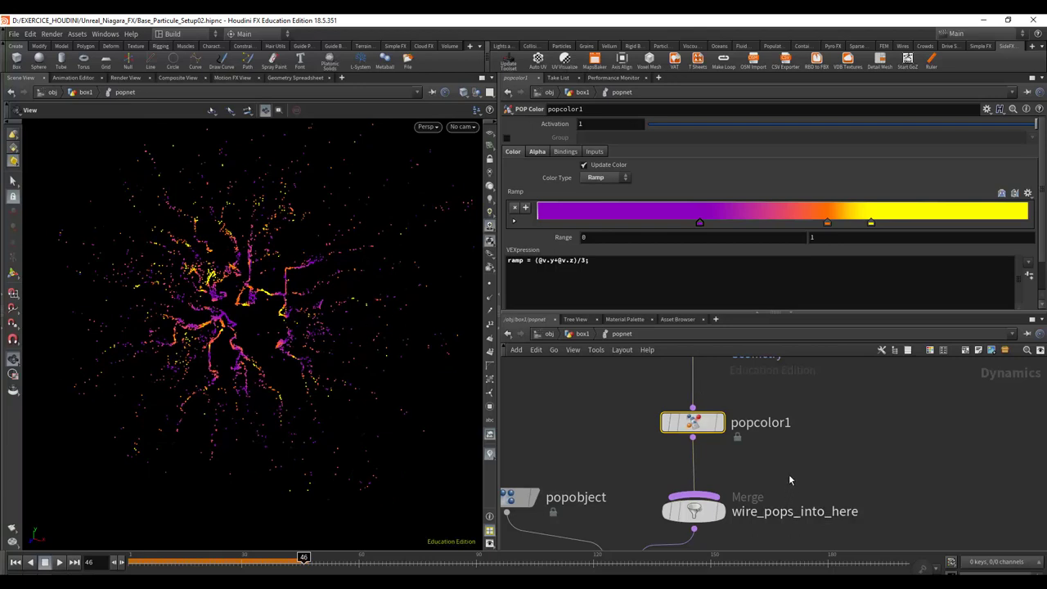
middle_click_drag(790, 485, 838, 442)
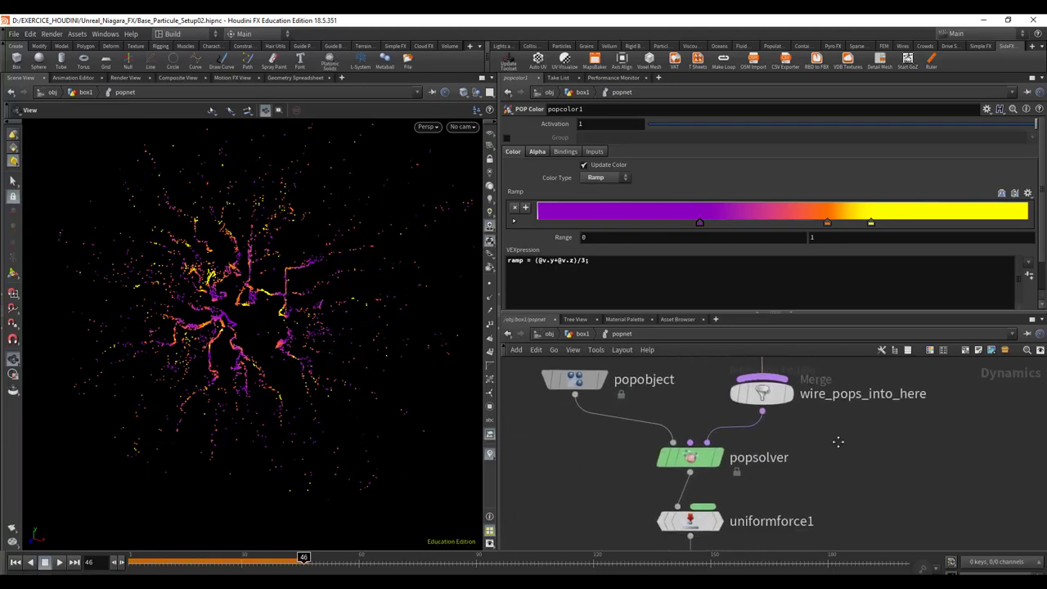
left_click(690, 457)
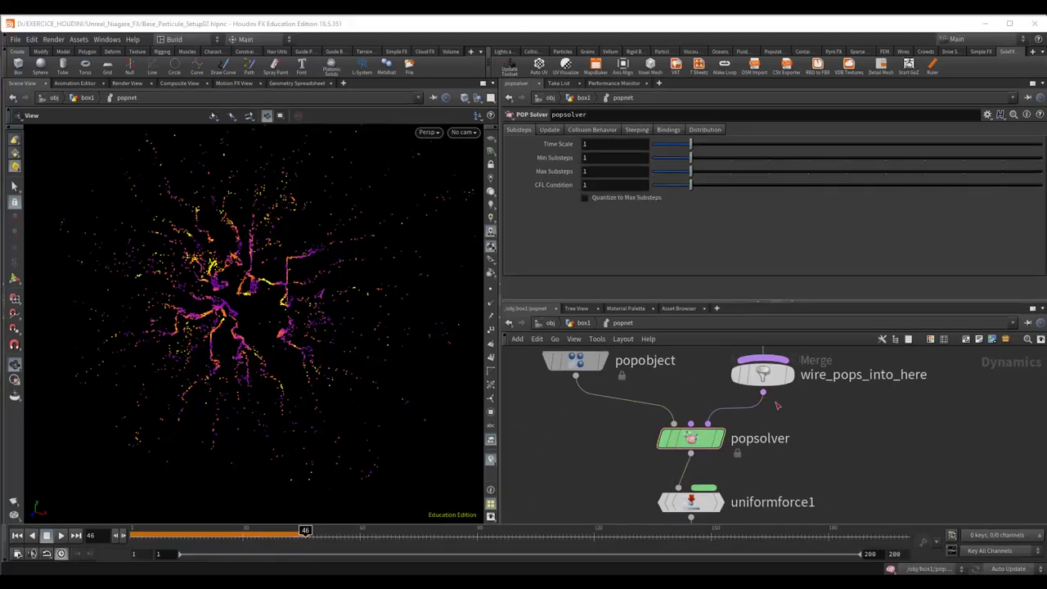
- Check popobject's settings and uniformforce1's Y force of -73.432
mouse_move(709, 423)
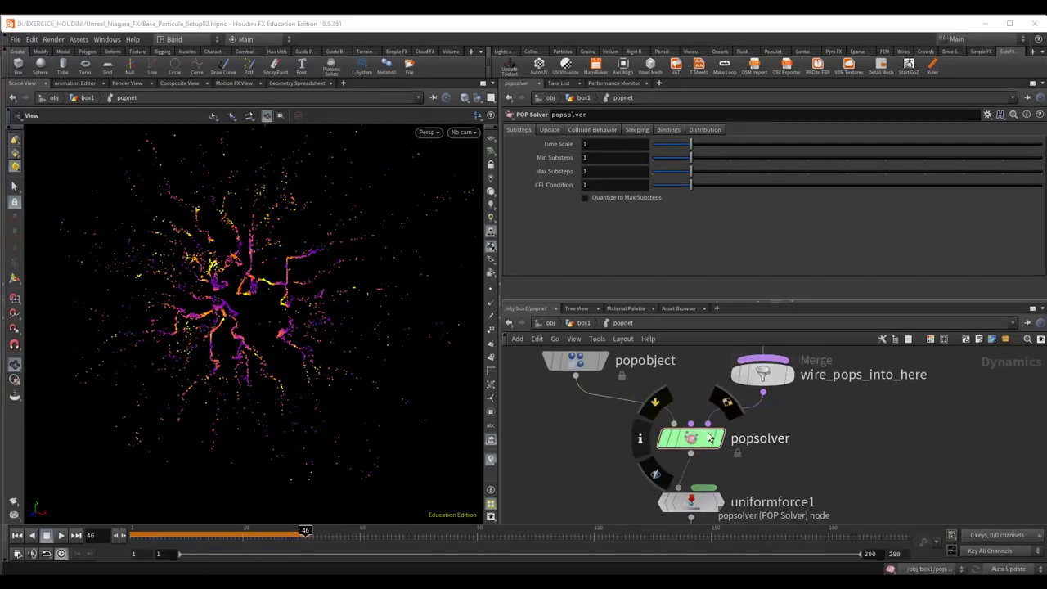
left_click(580, 365)
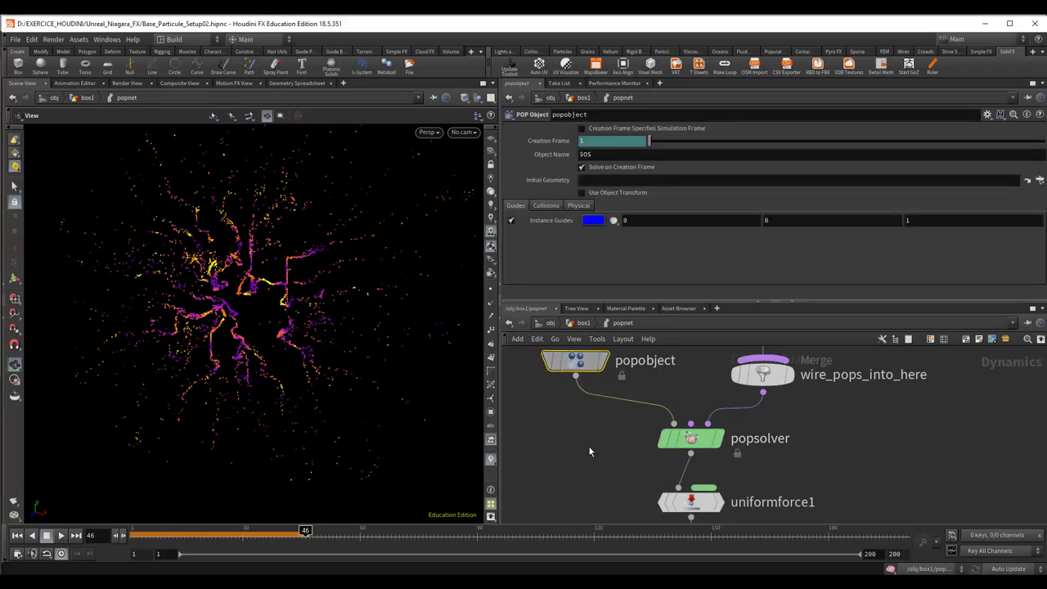
middle_click_drag(589, 452, 590, 402)
left_click(689, 454)
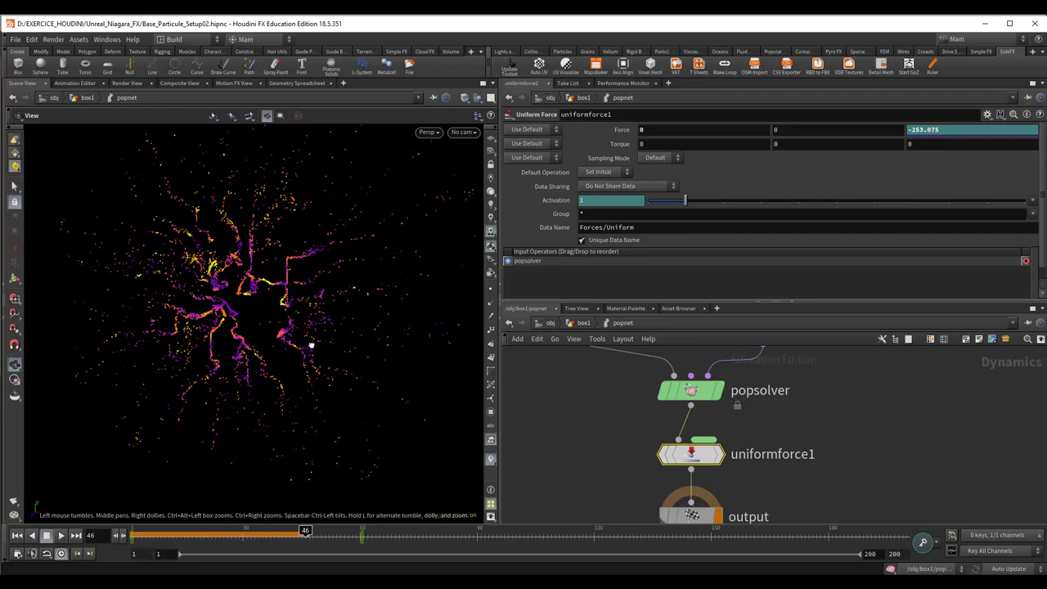
- Scrub the burst to frame 23 and bring popcolor1's colour ramp settings back up
mouse_move(311, 346)
left_mouse_down()
mouse_move(349, 250)
mouse_move(301, 316)
mouse_move(322, 362)
mouse_move(315, 350)
left_mouse_up()
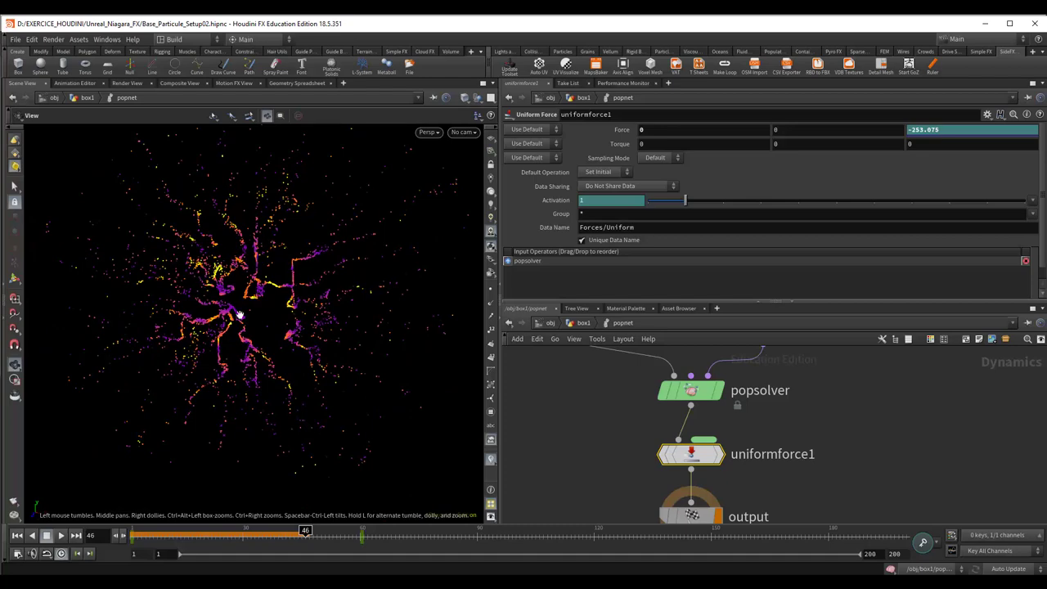
mouse_move(291, 531)
left_mouse_down()
mouse_move(201, 530)
mouse_move(210, 522)
left_mouse_up()
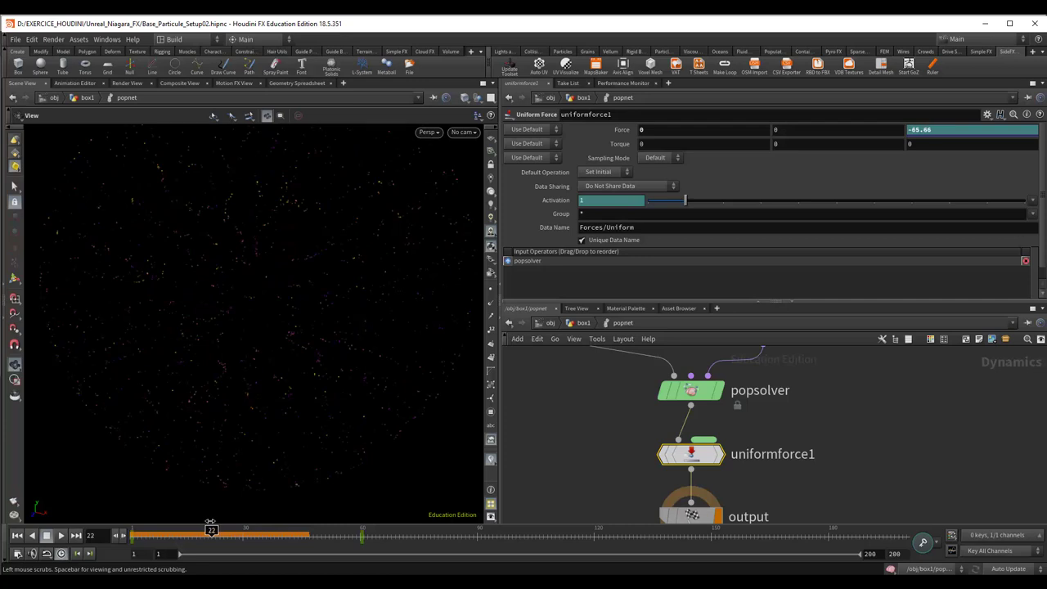
left_click_drag(210, 522, 216, 520)
scroll(807, 430, "up", 5)
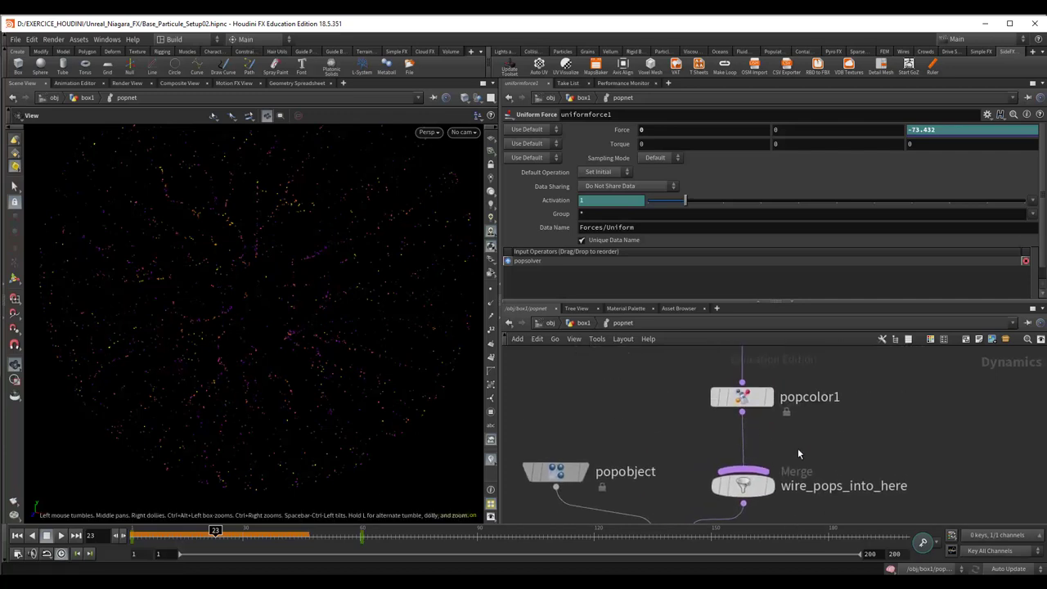
left_click(741, 397)
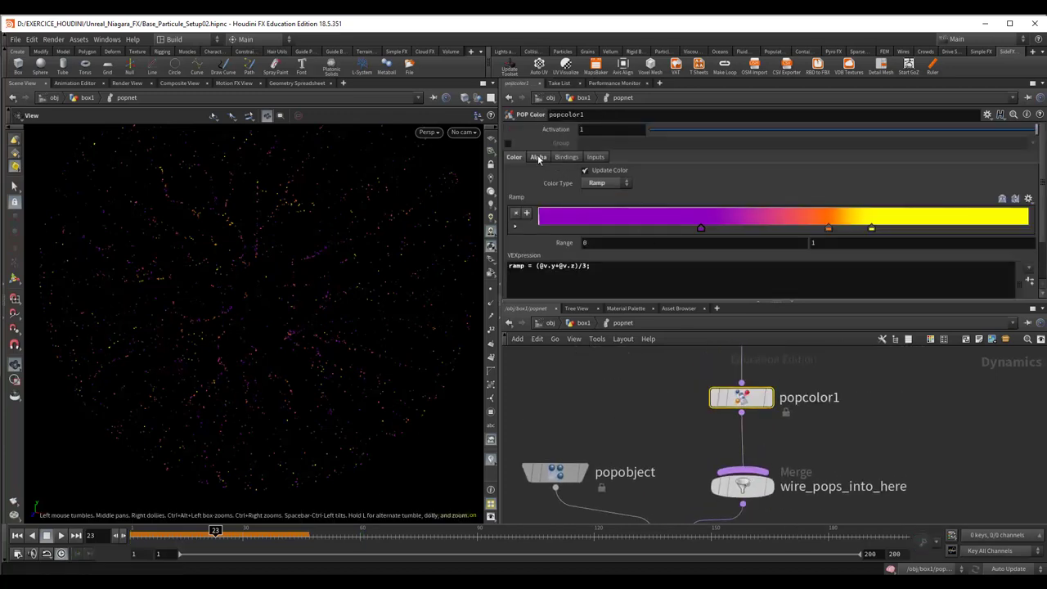
- Show popcolor1's age-driven alpha ramp, scrub to frame 21, and play the simulation
left_click(538, 158)
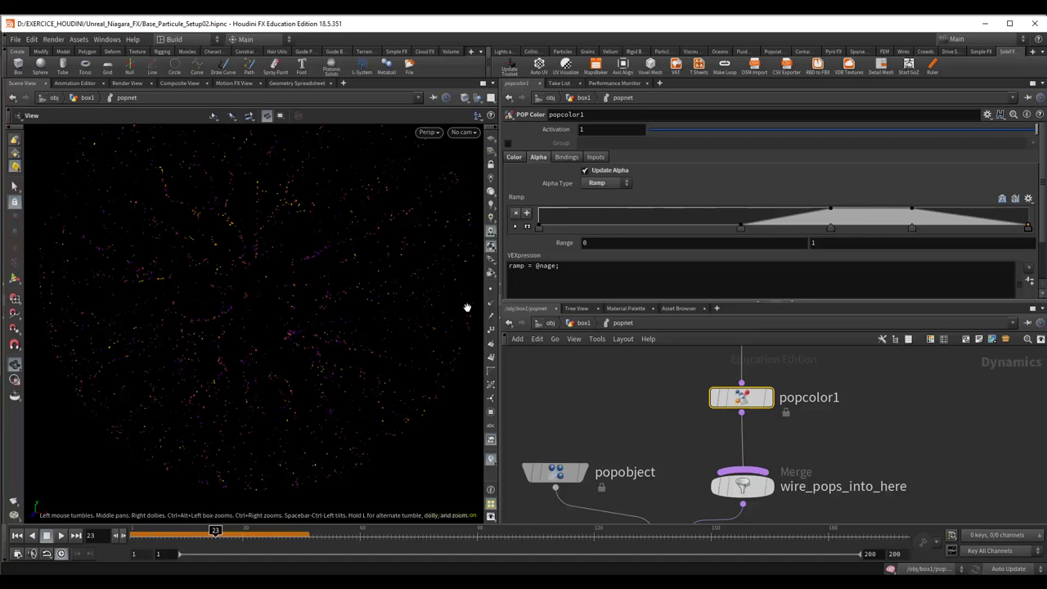
mouse_move(215, 531)
left_mouse_down()
mouse_move(196, 531)
mouse_move(305, 531)
mouse_move(406, 547)
left_mouse_up()
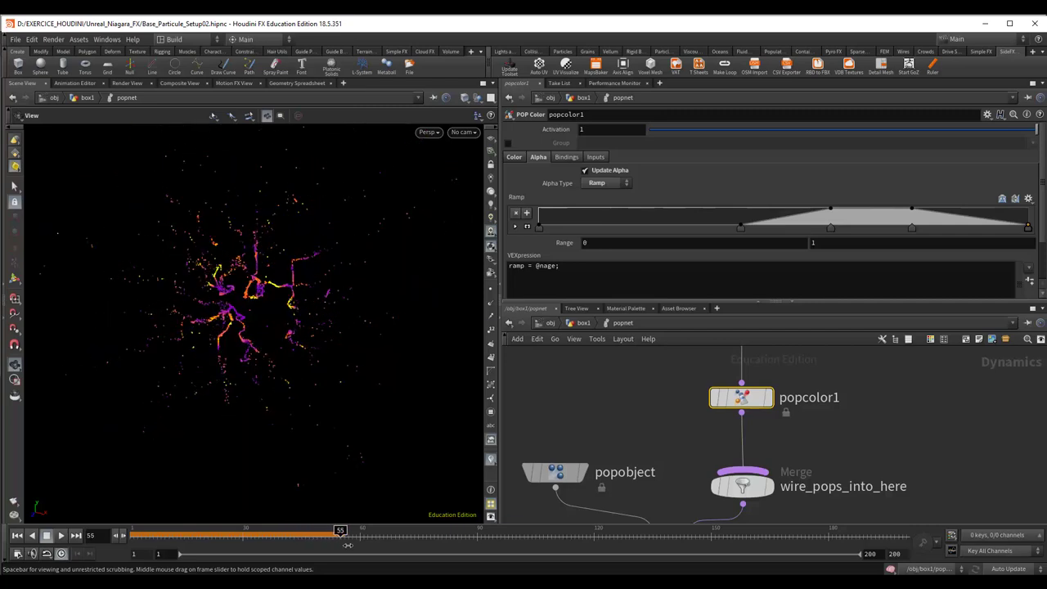
key("ctrl+Up")
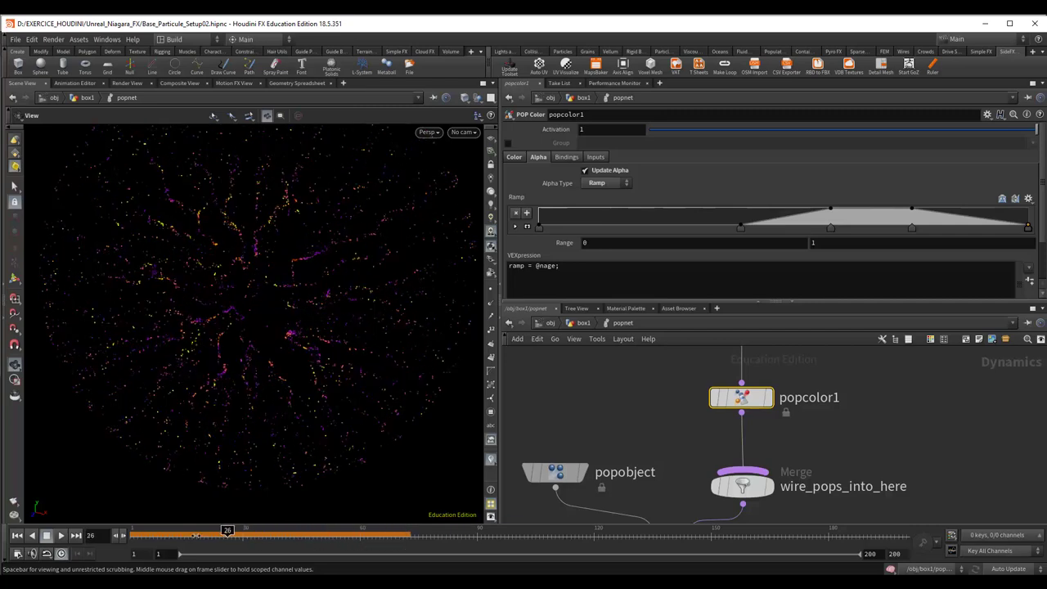
- Inspect uniformforce1's force settings while advancing the simulation to frames 40 and 61
middle_click_drag(659, 437, 653, 350)
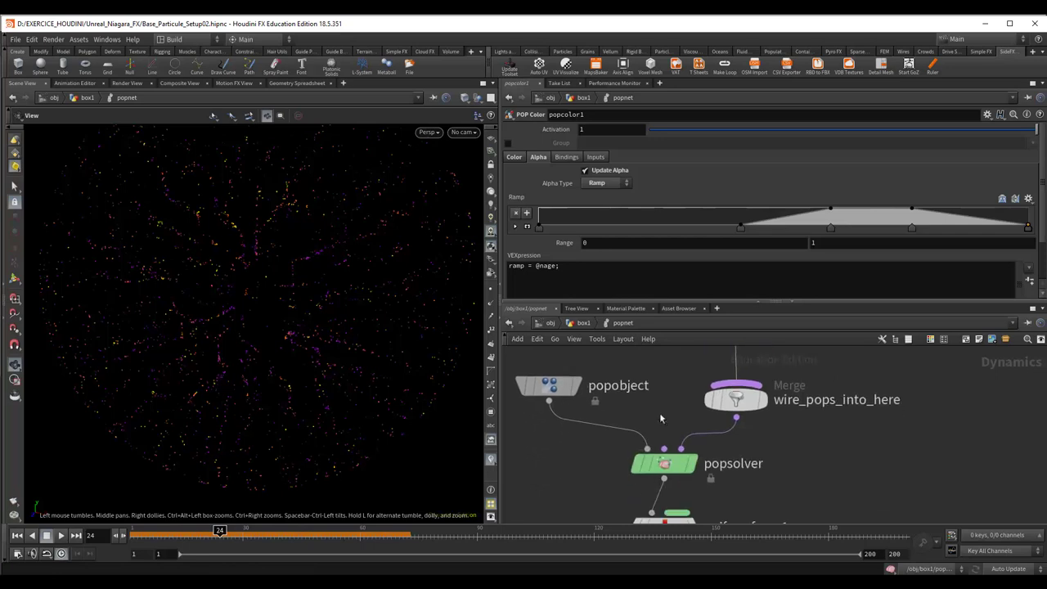
middle_click_drag(815, 442, 815, 339)
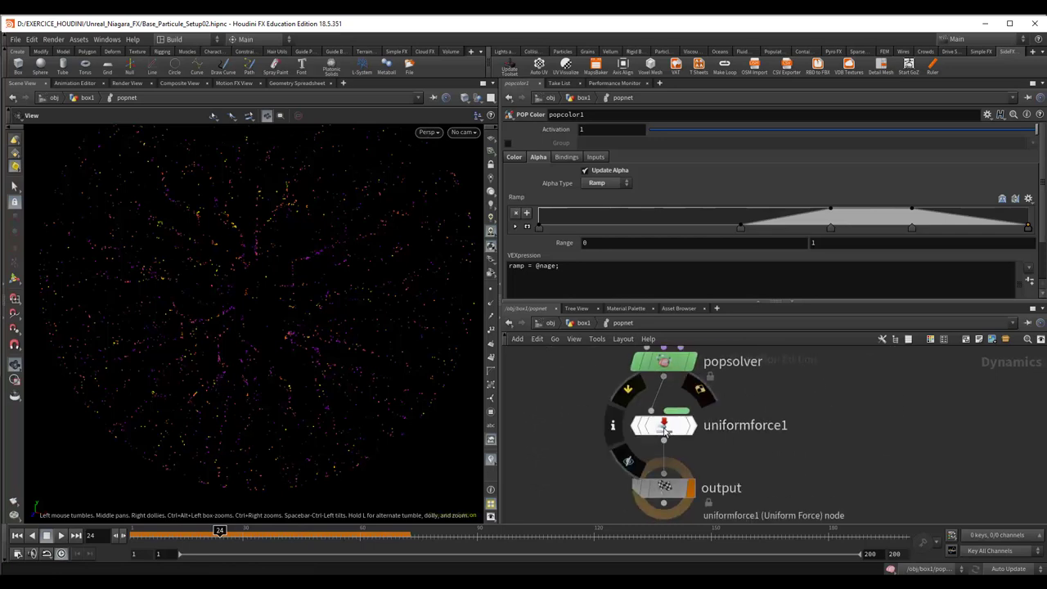
left_click(679, 426)
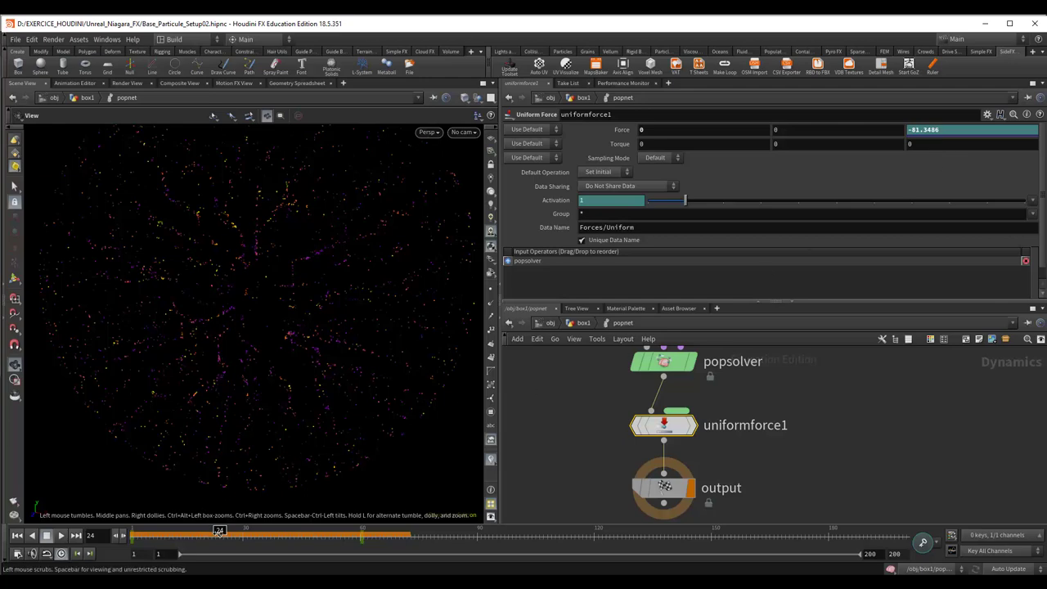
mouse_move(220, 532)
left_mouse_down()
mouse_move(391, 532)
mouse_move(226, 521)
mouse_move(363, 531)
left_mouse_up()
middle_click_drag(843, 455, 862, 391)
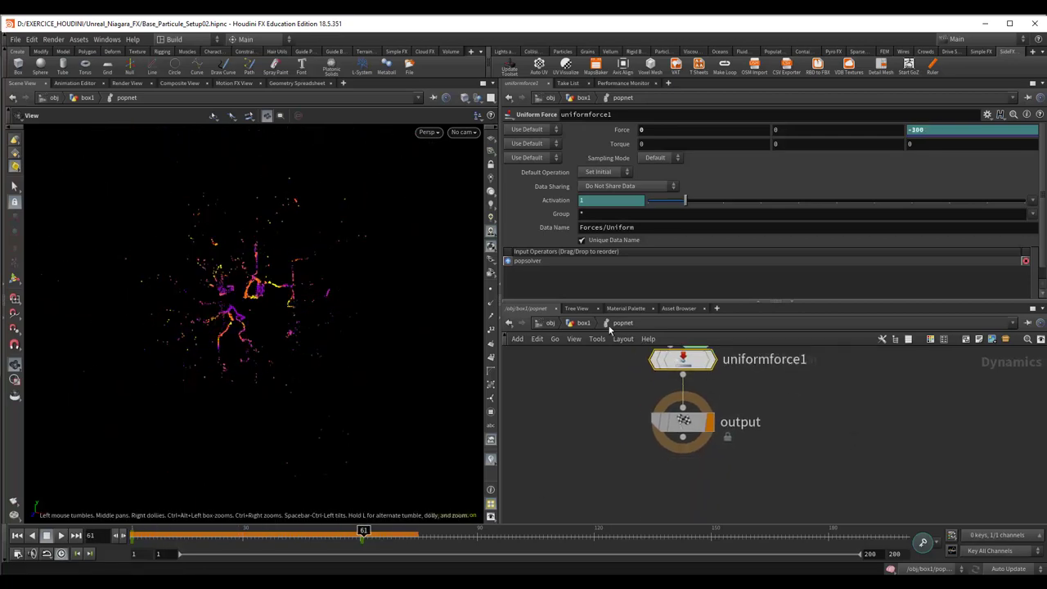
- Go up from the current network to the box1 geometry network
left_click(580, 325)
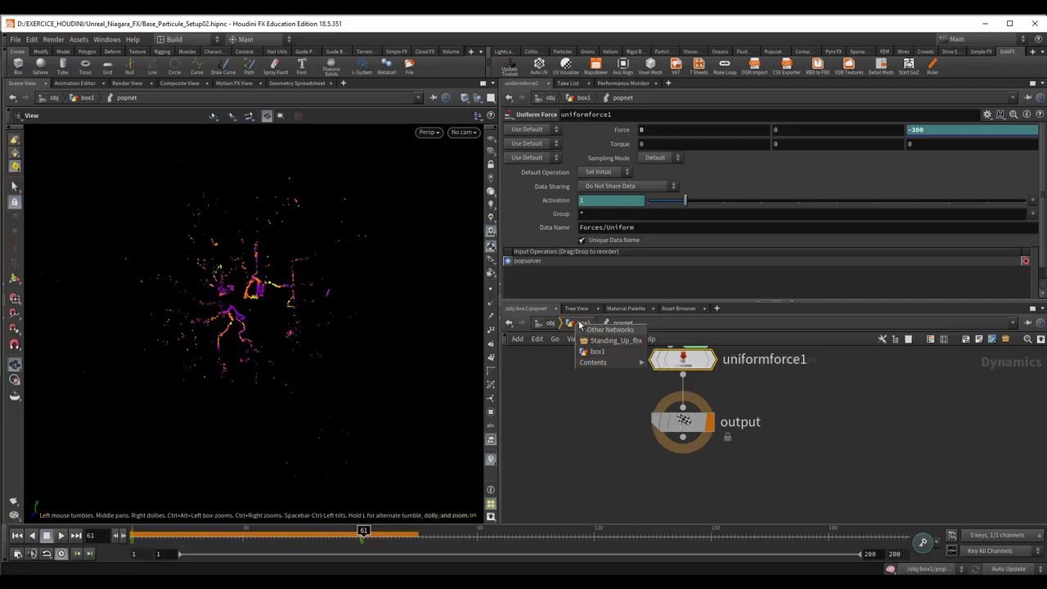
left_click(579, 325)
left_click(578, 324)
left_click(578, 326)
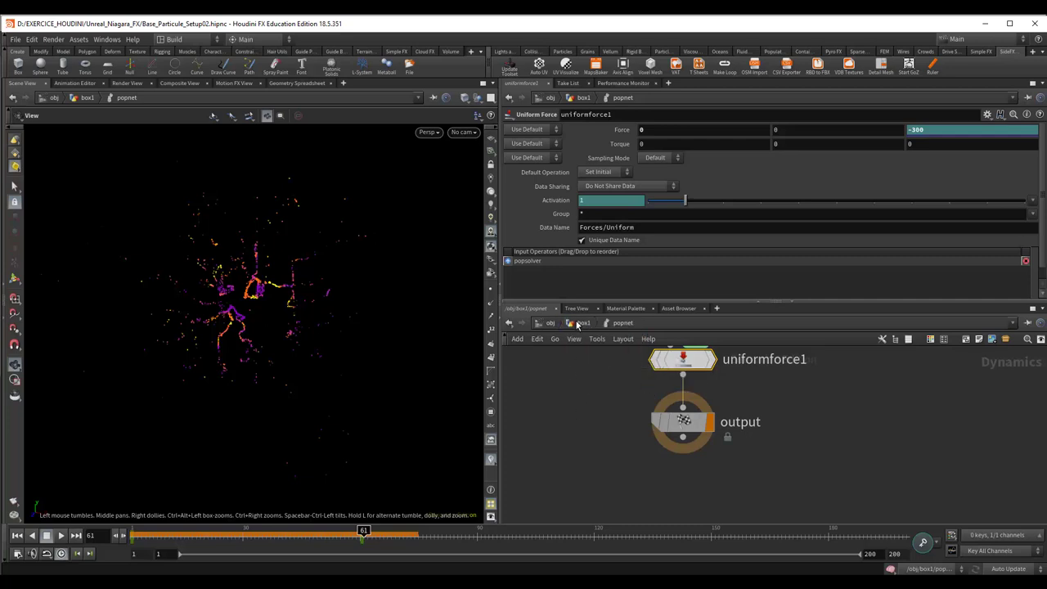
left_click(577, 325)
scroll(817, 421, "up", 3)
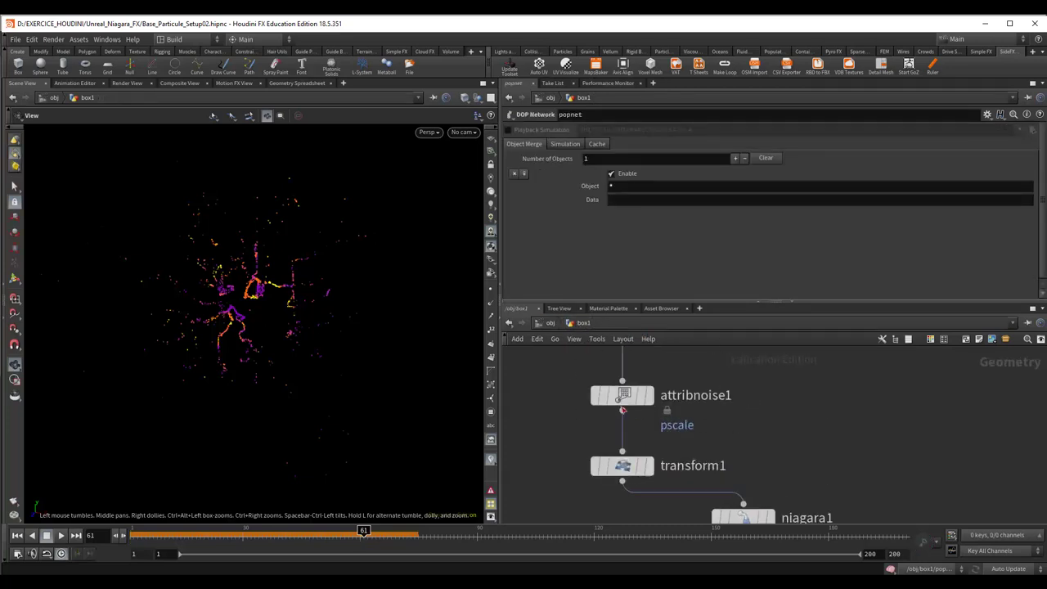
- Review attribnoise1's pscale noise, transform1's scale, and niagara1's export settings
left_click(623, 398)
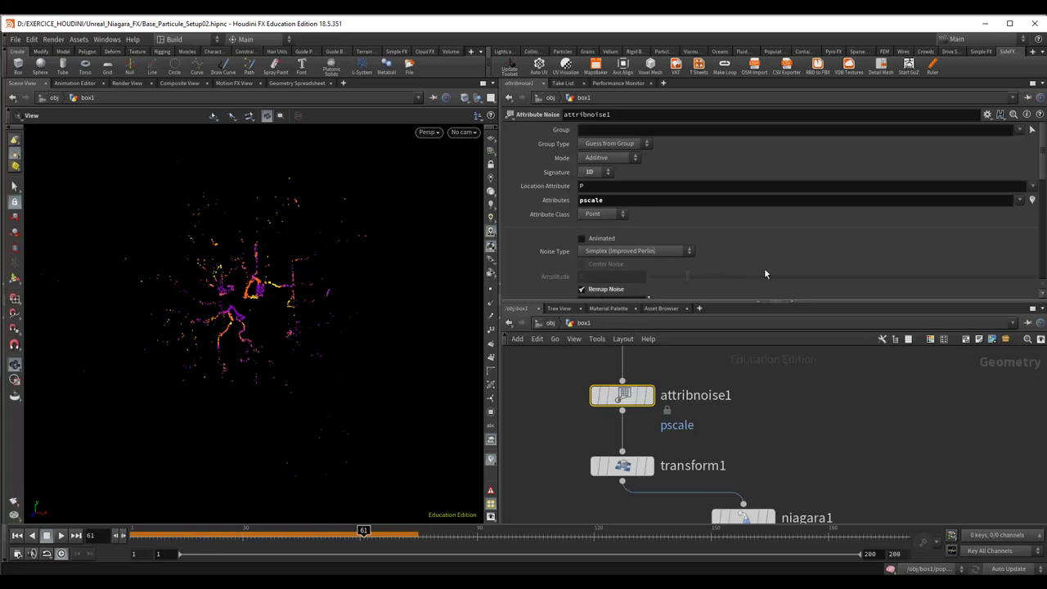
scroll(764, 270, "down", 2)
left_click(623, 468)
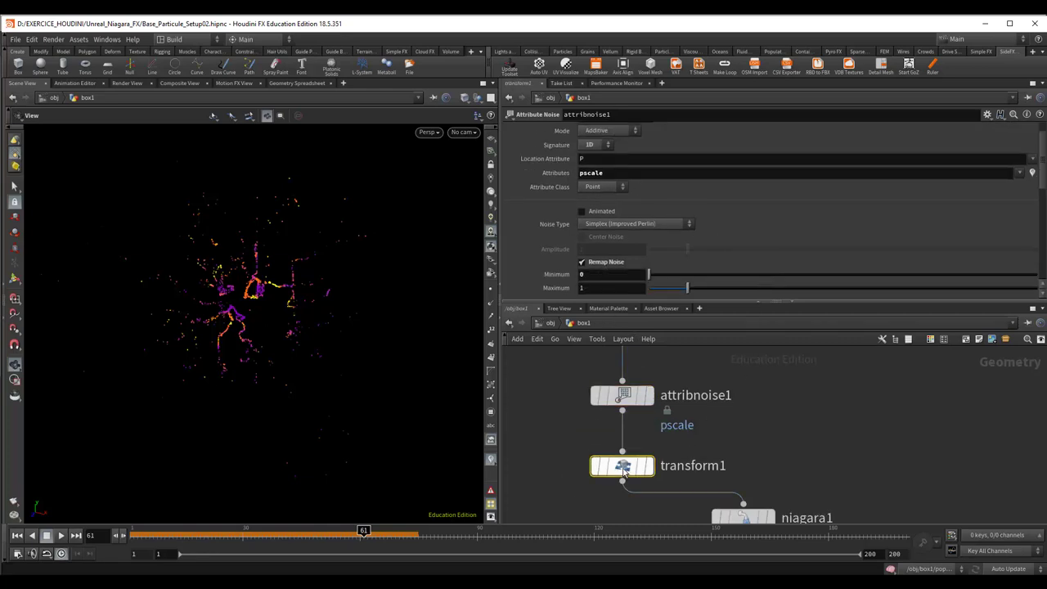
middle_click_drag(745, 456, 738, 400)
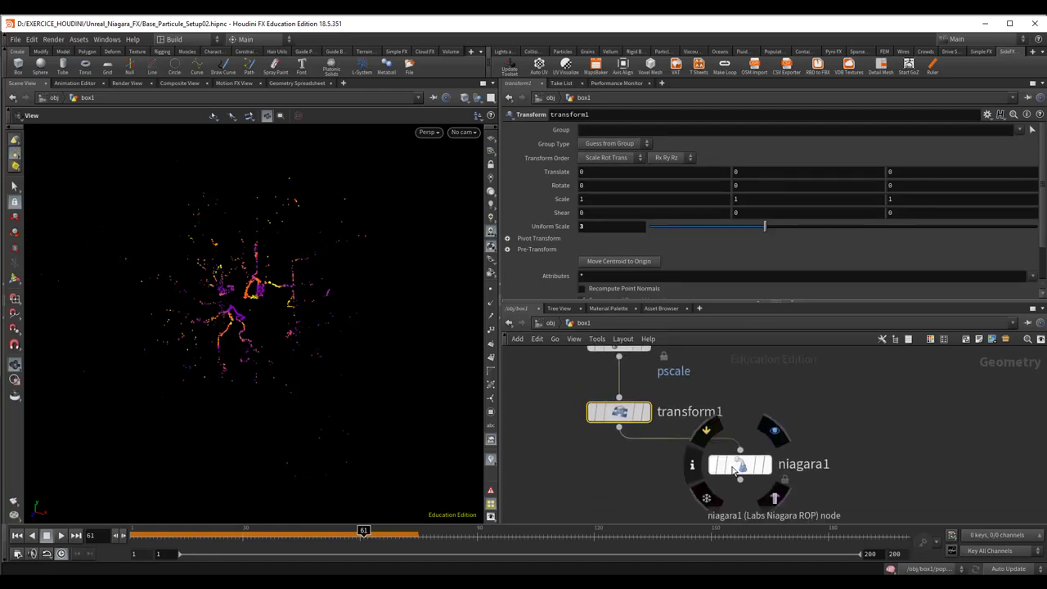
left_click(741, 464)
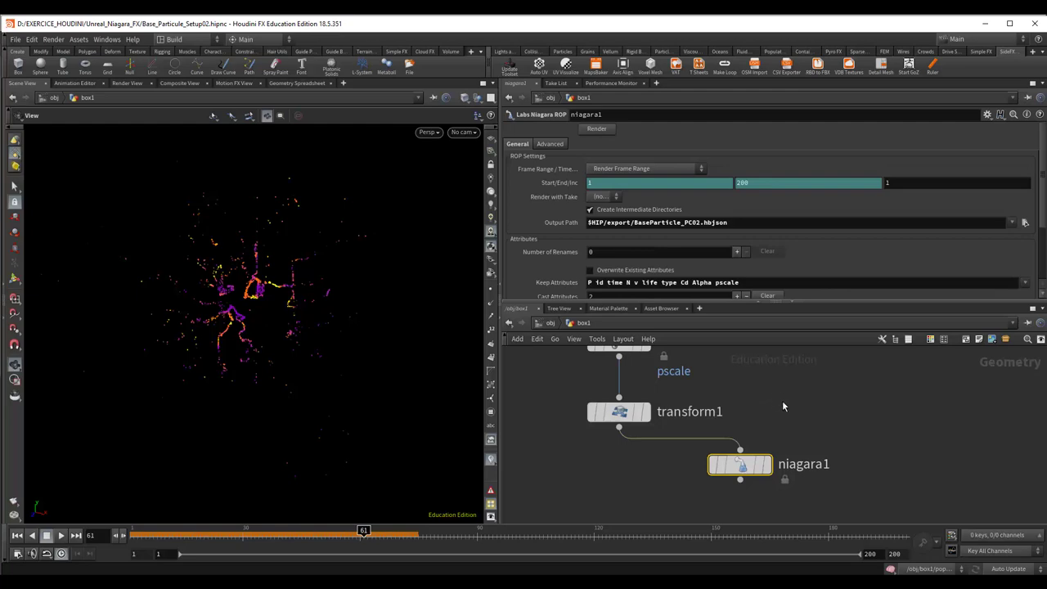
- Search the node creation list for 'labs', then dismiss it
key("Tab")
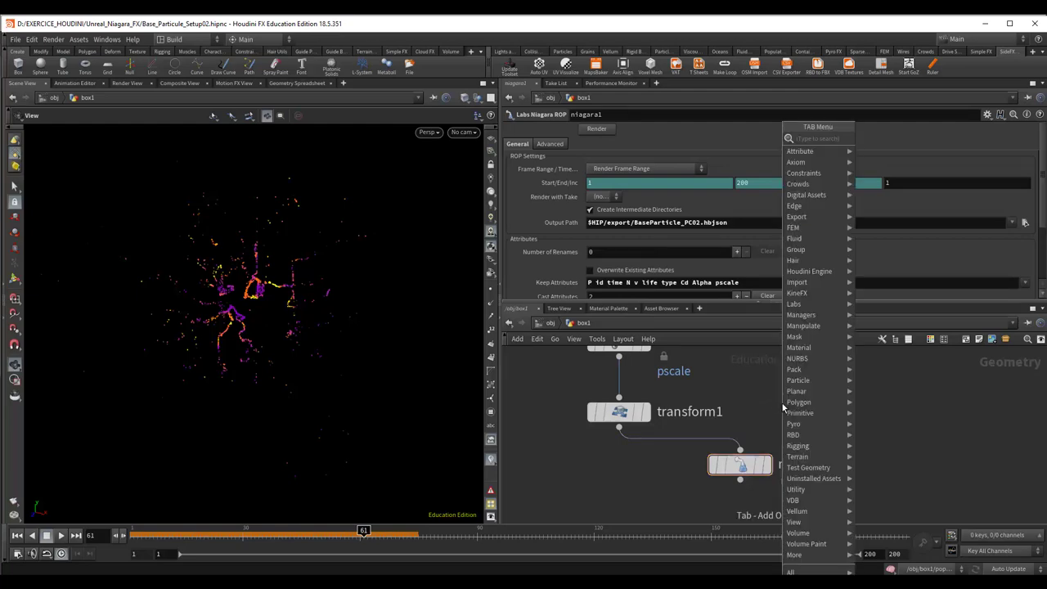
type("labs")
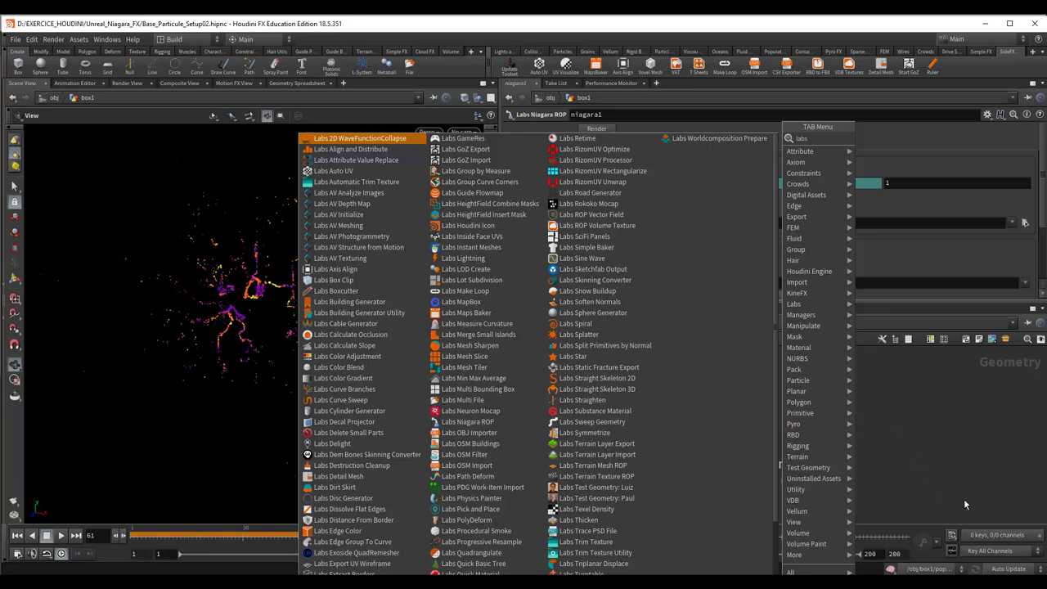
key("Escape")
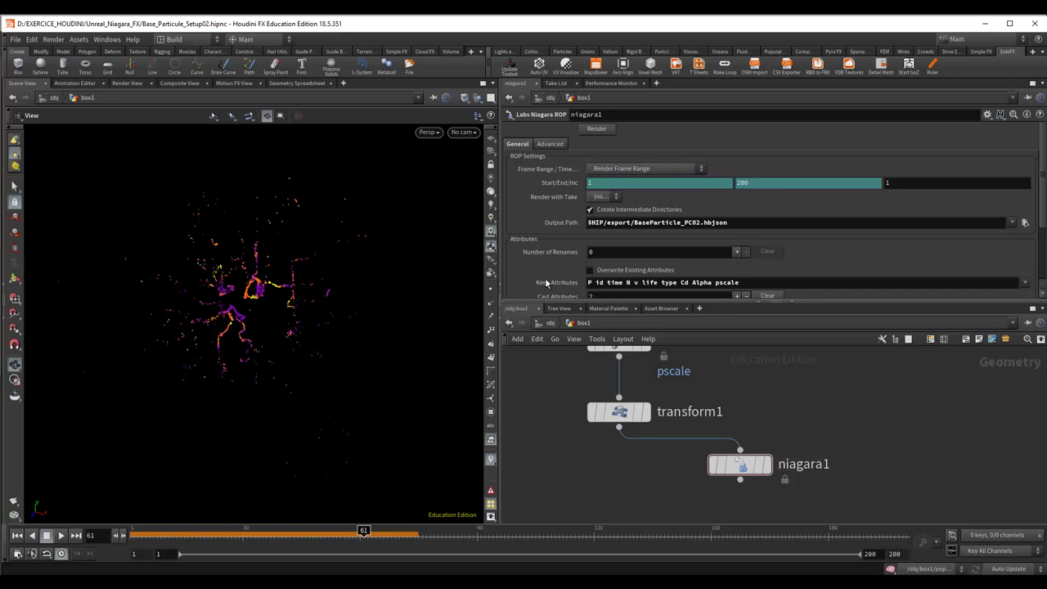
scroll(533, 266, "down", 1)
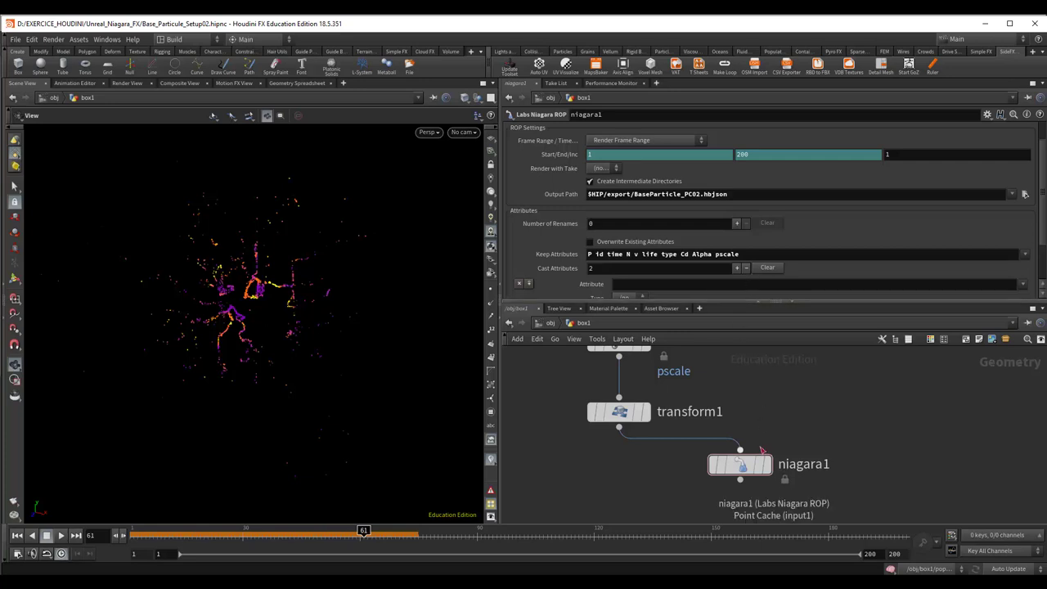
- Display niagara1, transform1 and attribnoise1 outputs in the viewport, scrubbing between frames 19 and 61
left_click(750, 472)
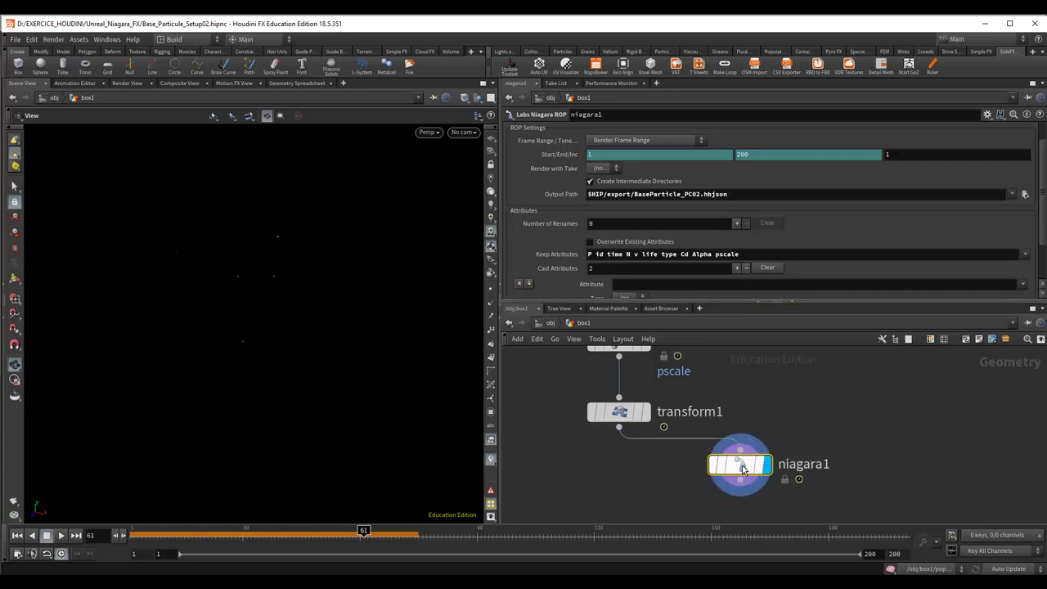
left_click(648, 415)
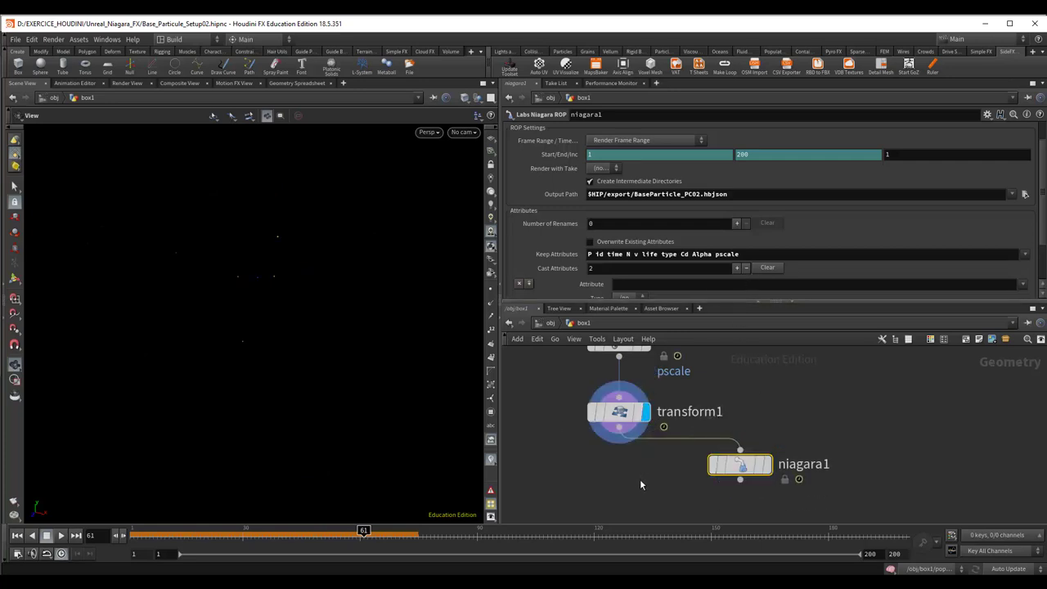
left_click_drag(362, 533, 200, 533)
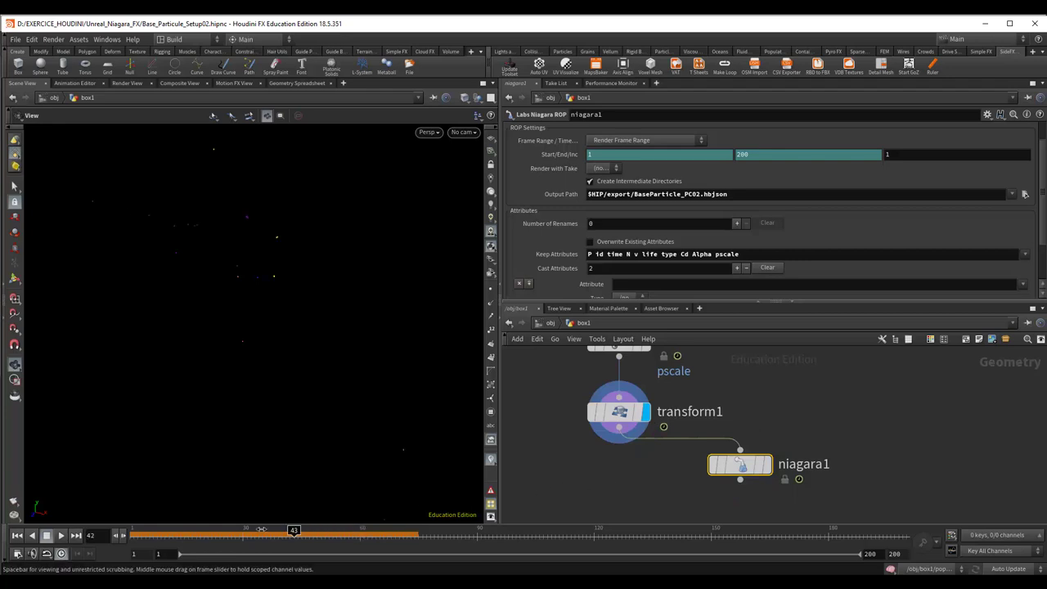
left_click_drag(285, 518, 362, 519)
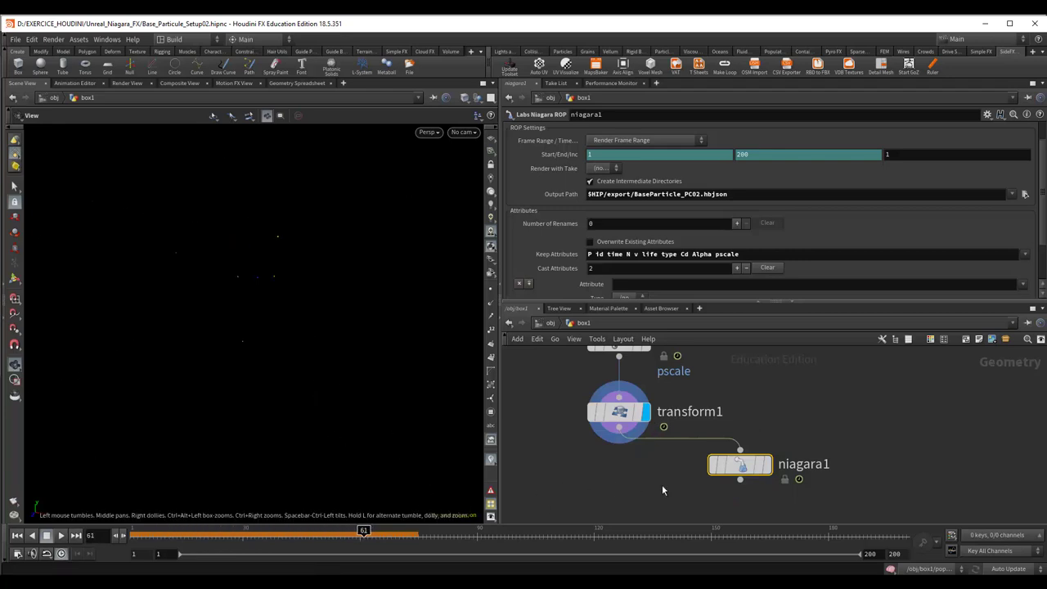
mouse_move(767, 378)
middle_mouse_down()
mouse_move(772, 443)
mouse_move(800, 347)
middle_mouse_up()
left_click(650, 406)
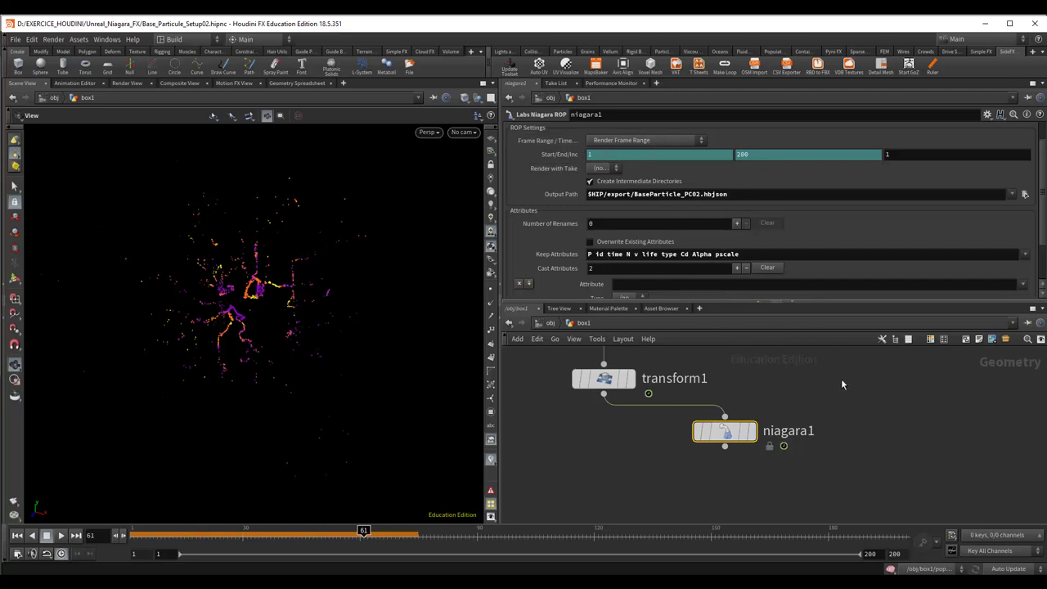
mouse_move(723, 433)
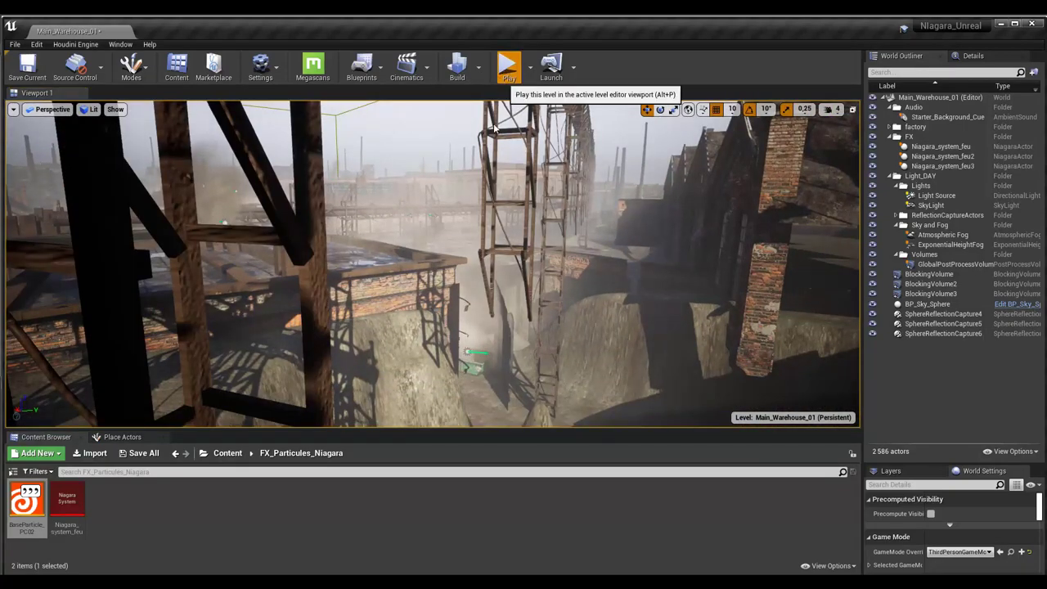
key("alt+p")
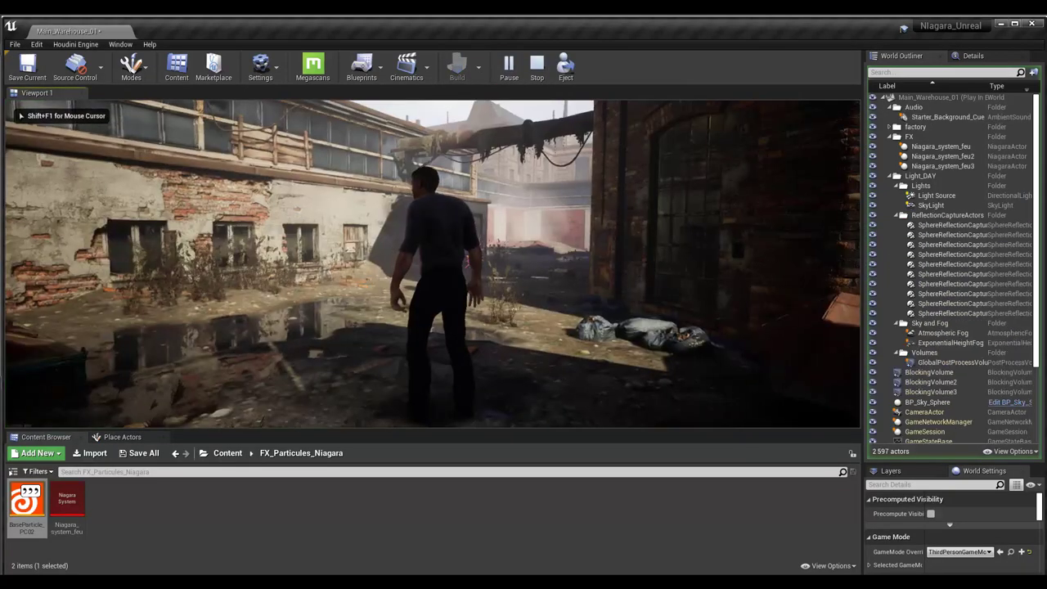
key("w")
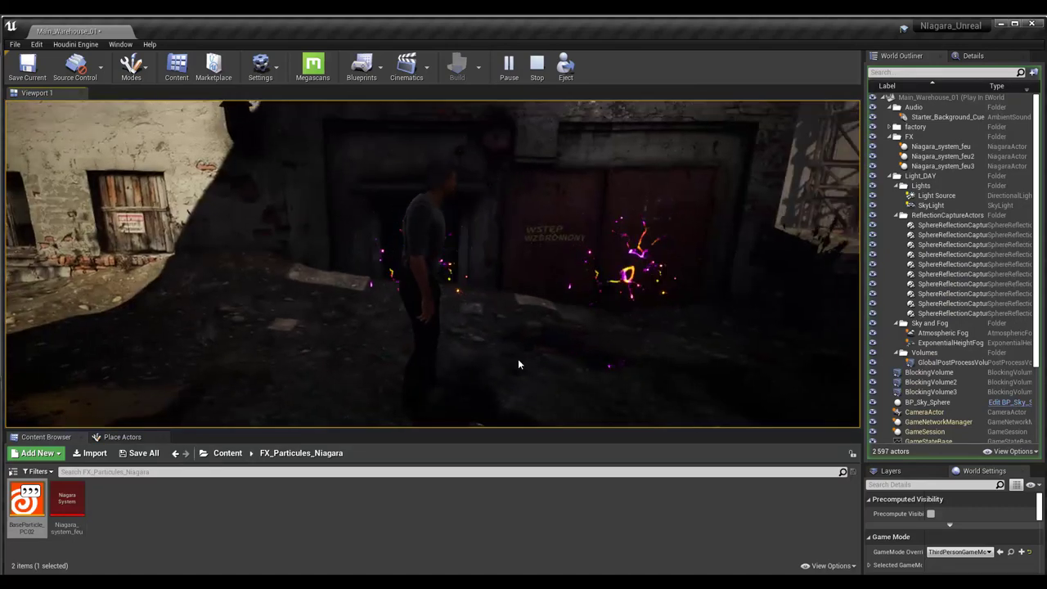
key("Escape")
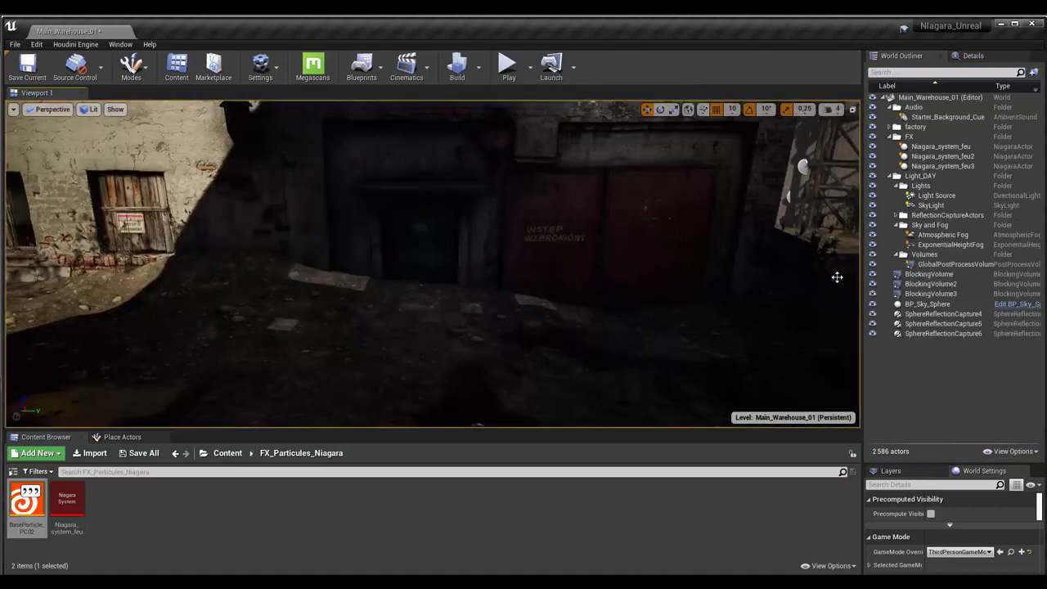
- Frame Niagara_system_feu and orbit to see its effect by the warehouse doorway
left_click(930, 146)
double_click(930, 147)
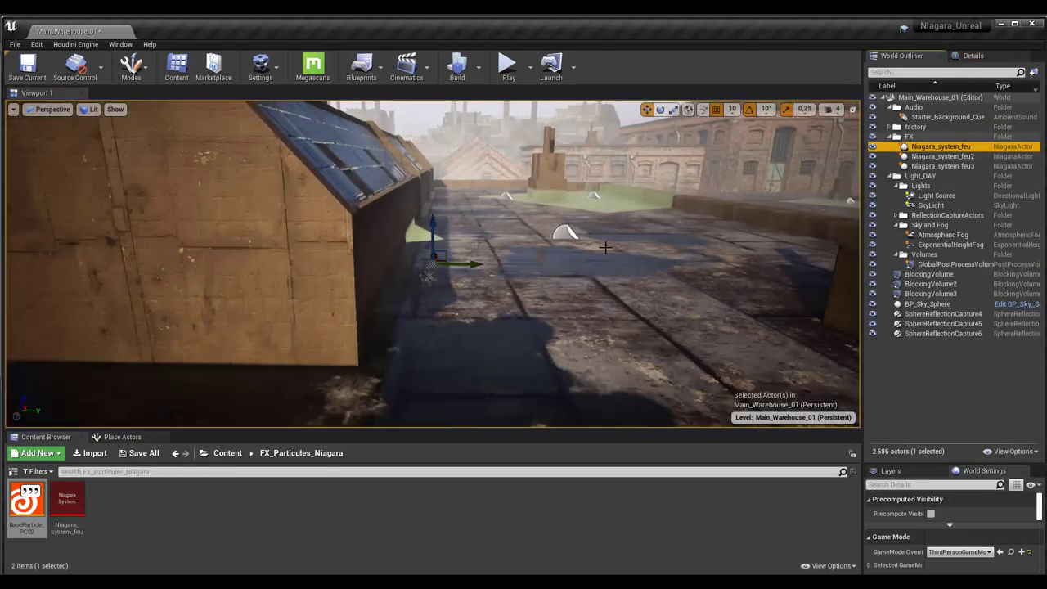
mouse_move(501, 286)
left_mouse_down("alt")
mouse_move(423, 312)
mouse_move(785, 166)
mouse_move(773, 260)
left_mouse_up("alt")
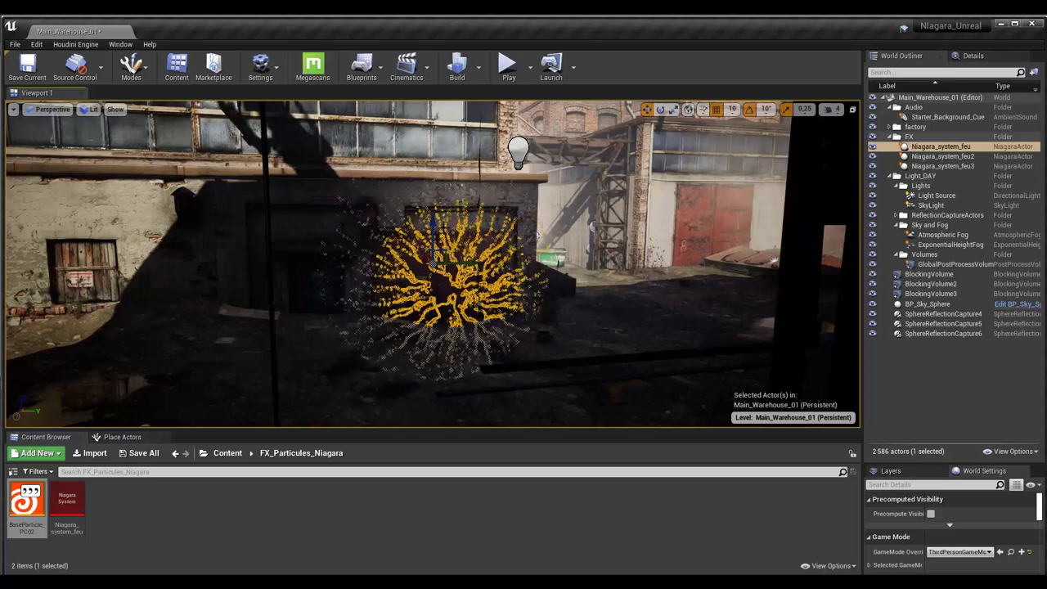
mouse_move(772, 260)
left_mouse_down("alt")
mouse_move(773, 158)
mouse_move(741, 159)
left_mouse_up("alt")
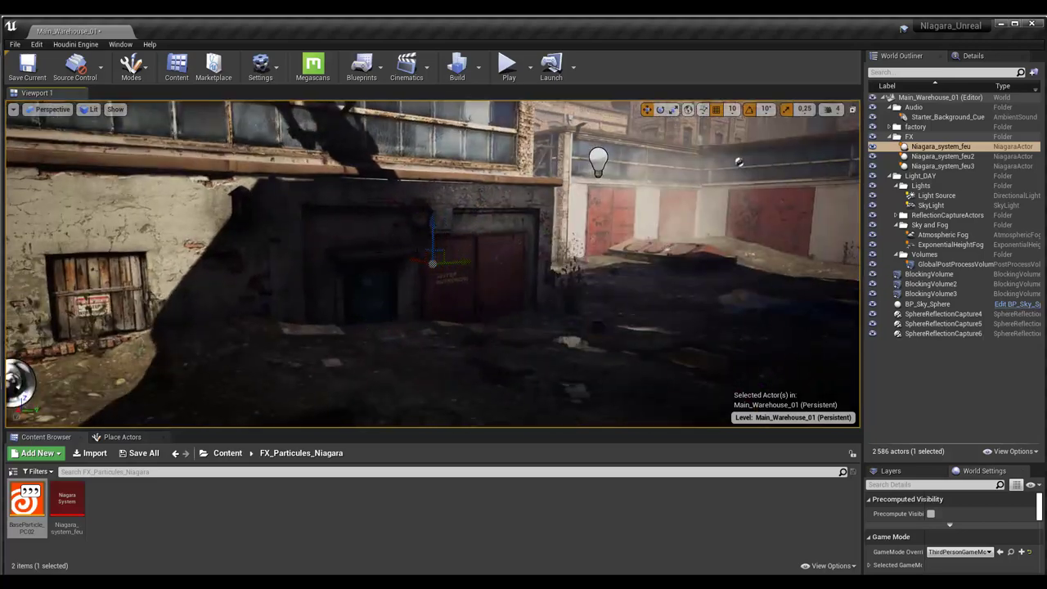
left_click(739, 161)
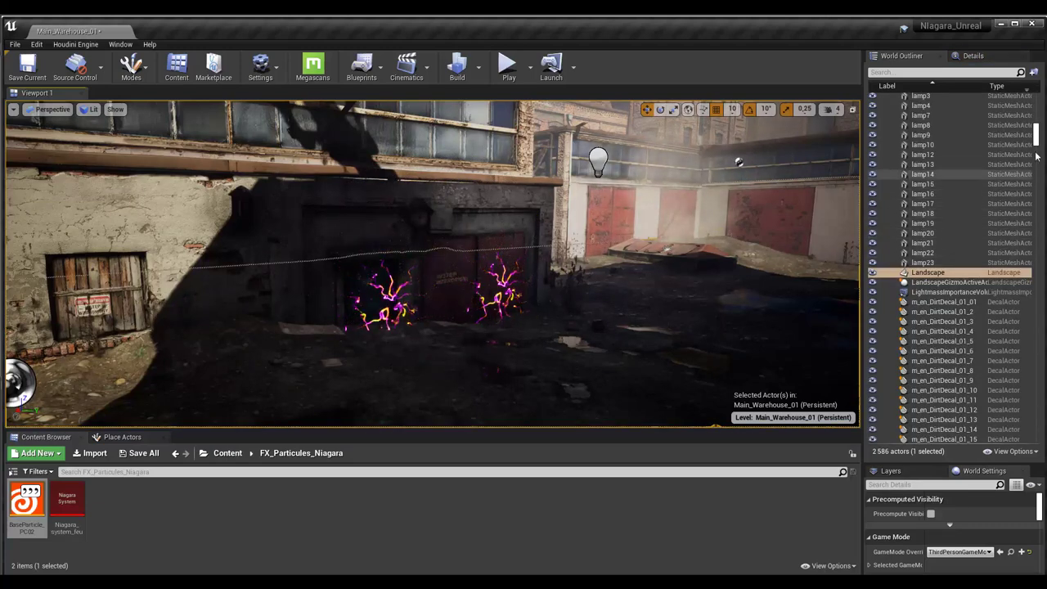
- Collapse the factory folder in the World Outliner and reselect Niagara_system_feu
left_click_drag(1036, 135, 1043, 103)
scroll(962, 128, "up", 1)
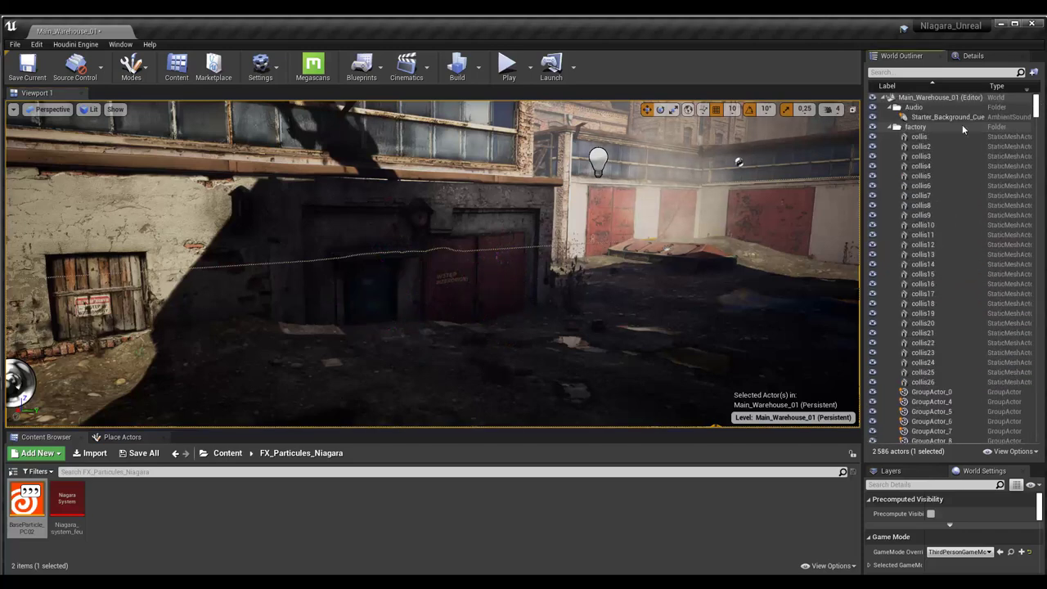
left_click(886, 125)
left_click(890, 127)
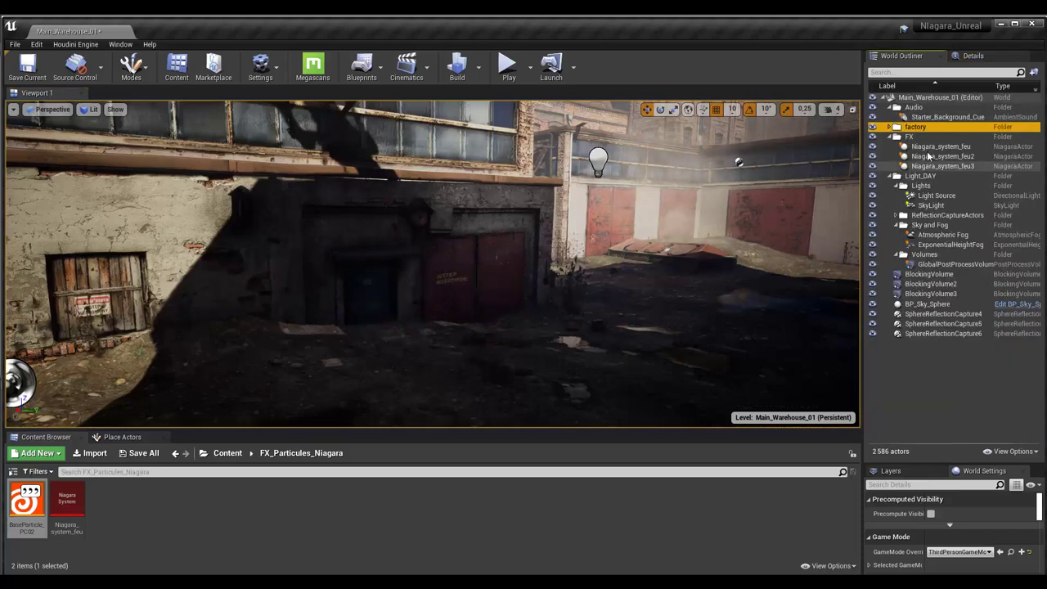
left_click(926, 147)
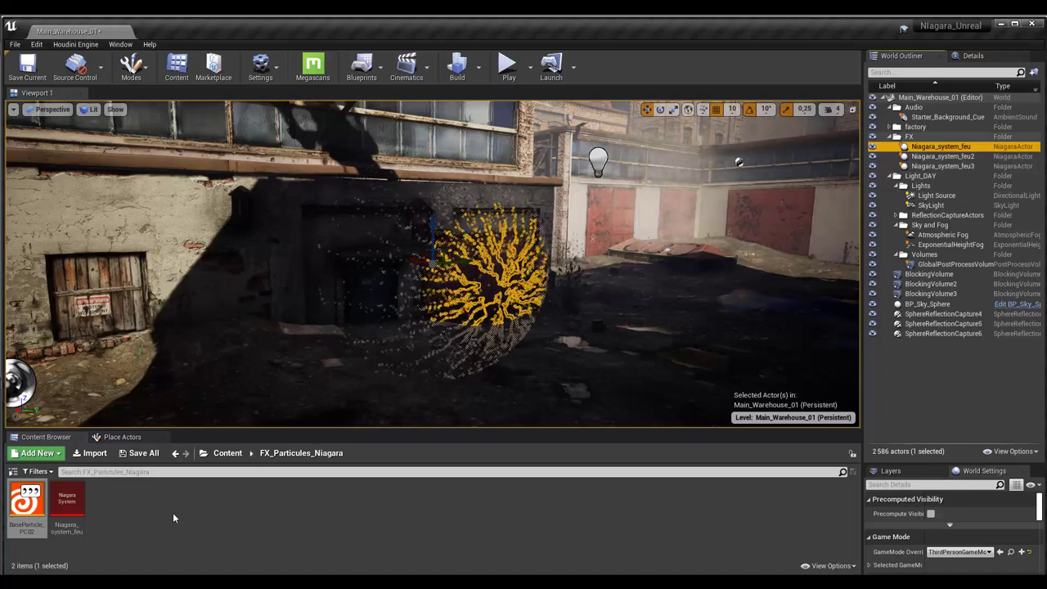
- Import BaseParticle_PC02.hbjson from the export folder into FX_Particules_Niagara
left_click(86, 457)
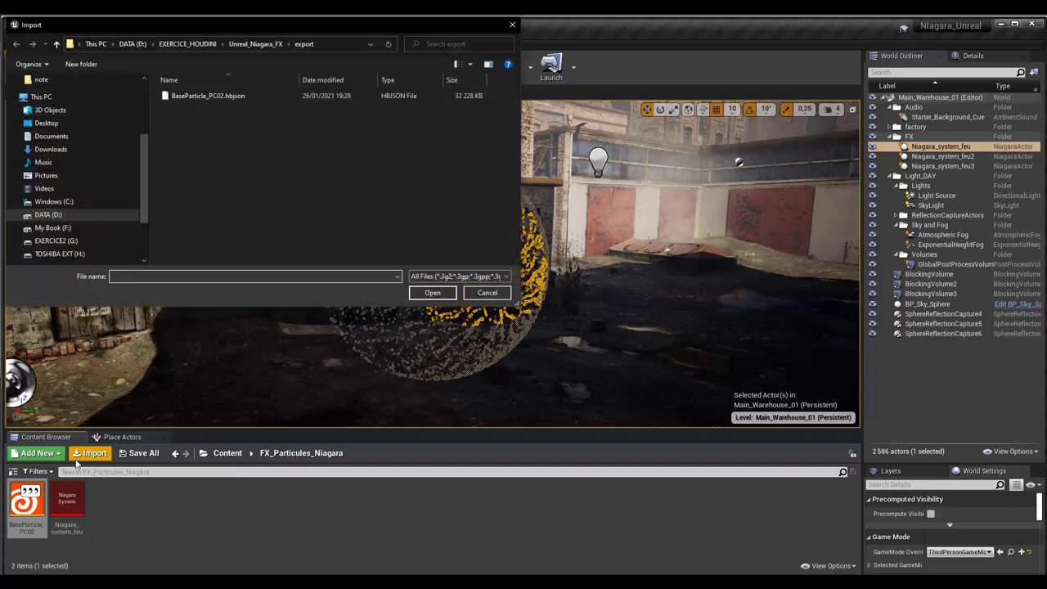
left_click(199, 98)
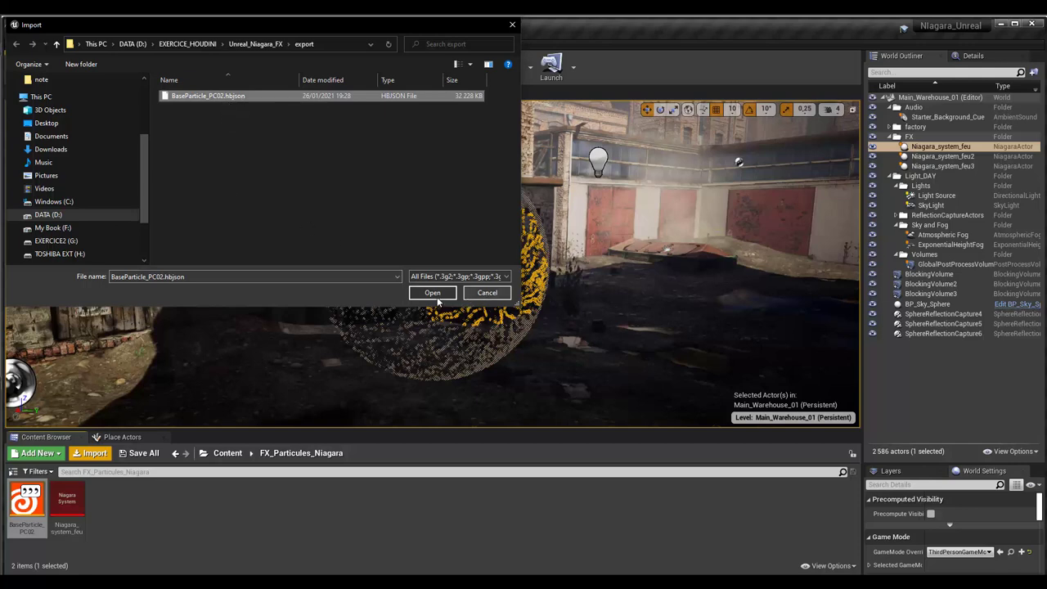
left_click(473, 292)
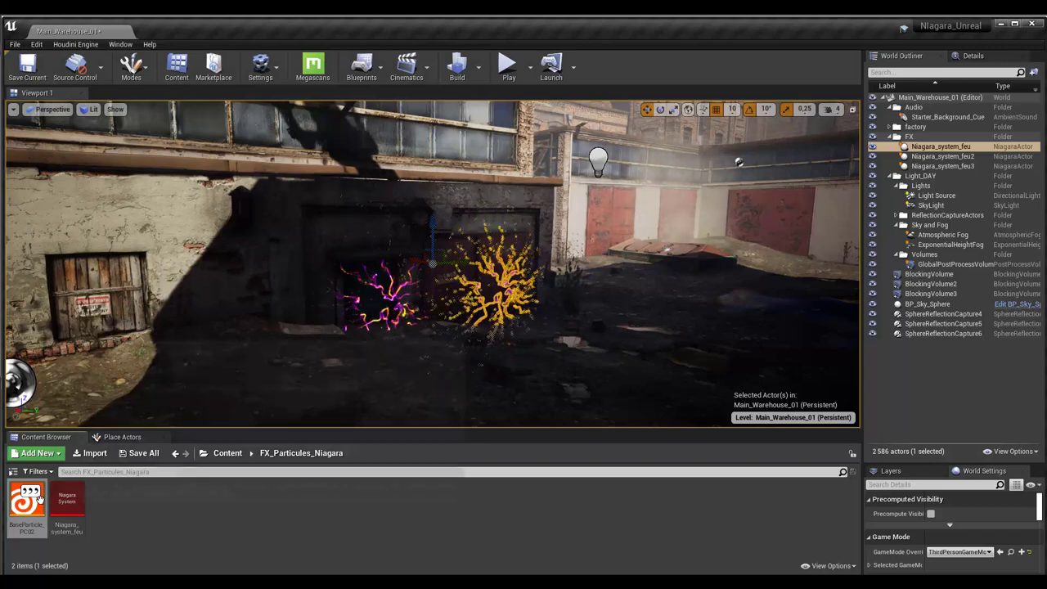
mouse_move(27, 505)
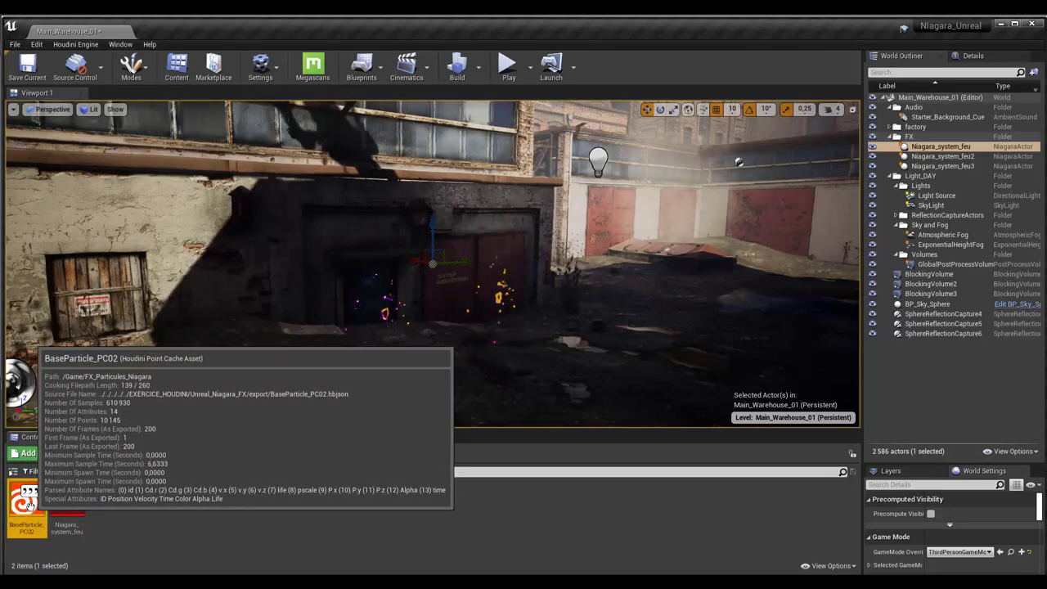
mouse_move(63, 496)
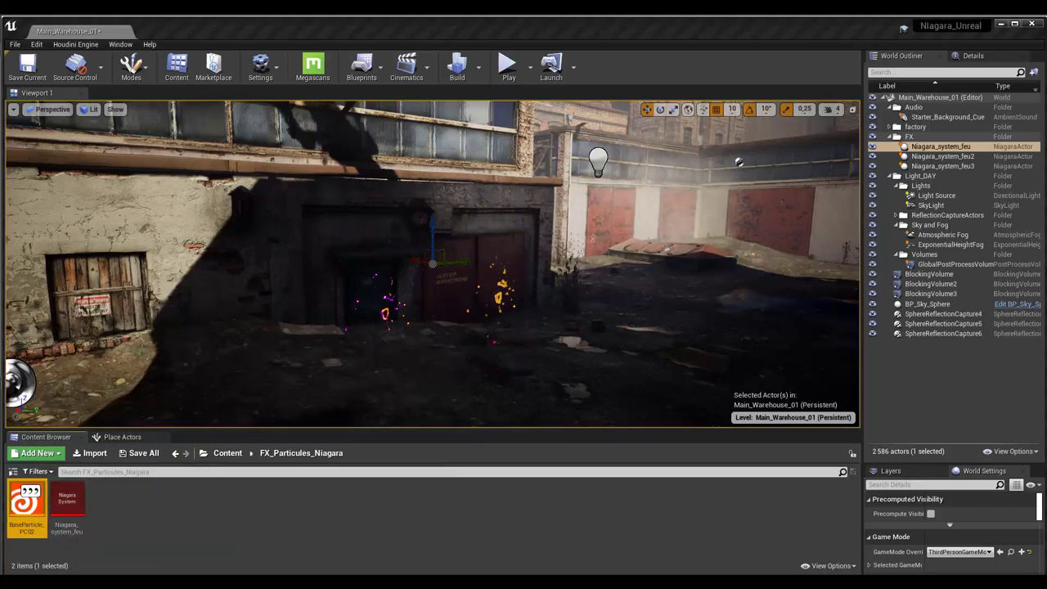
- Enlarge the Content Browser area showing the FX_Particules_Niagara folder
right_click(117, 512)
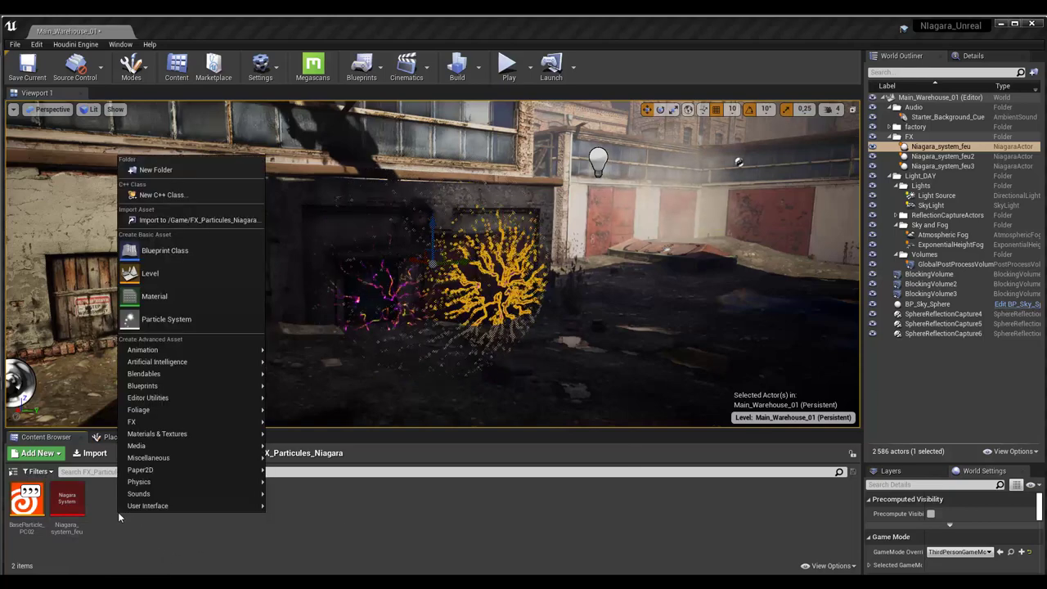
mouse_move(163, 421)
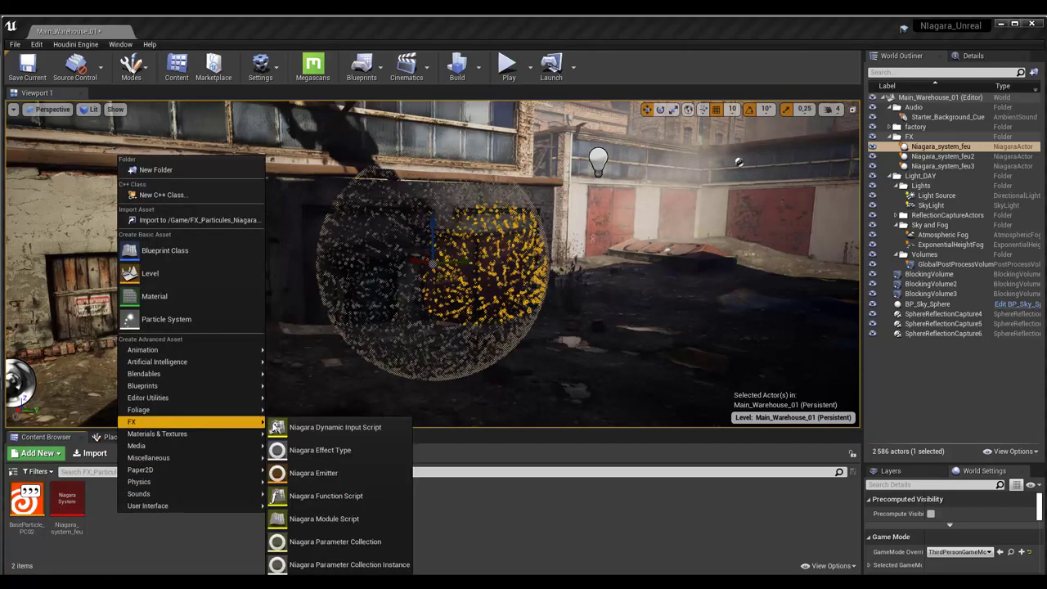
left_click(185, 545)
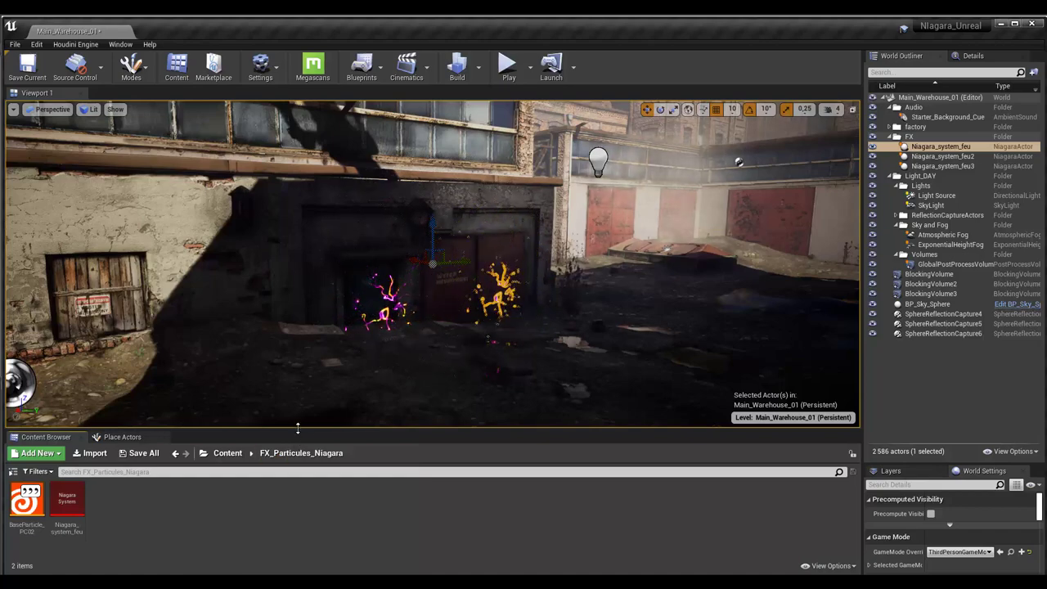
left_click_drag(298, 432, 311, 156)
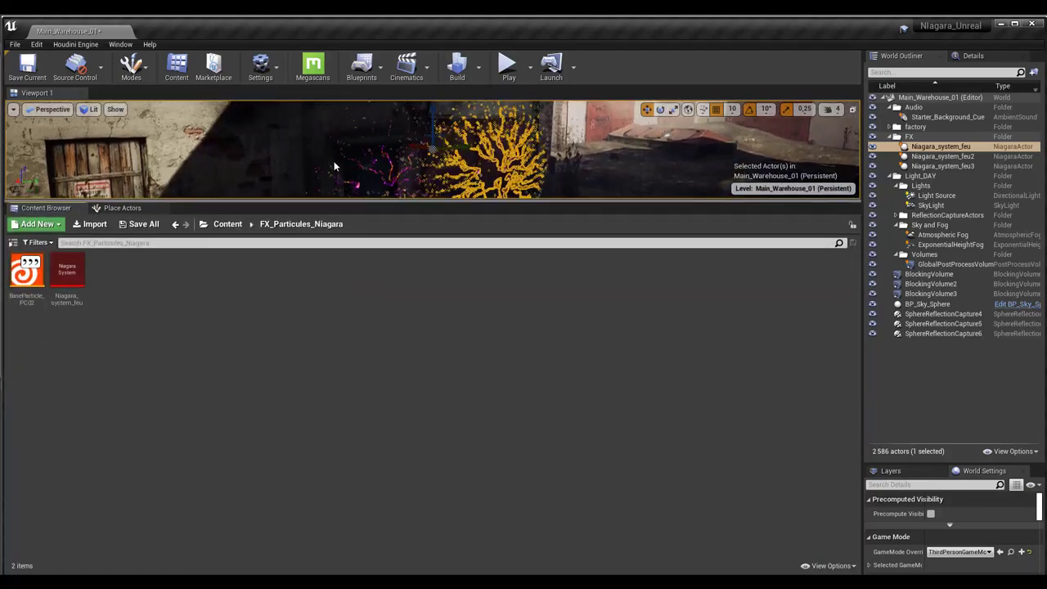
right_click(59, 225)
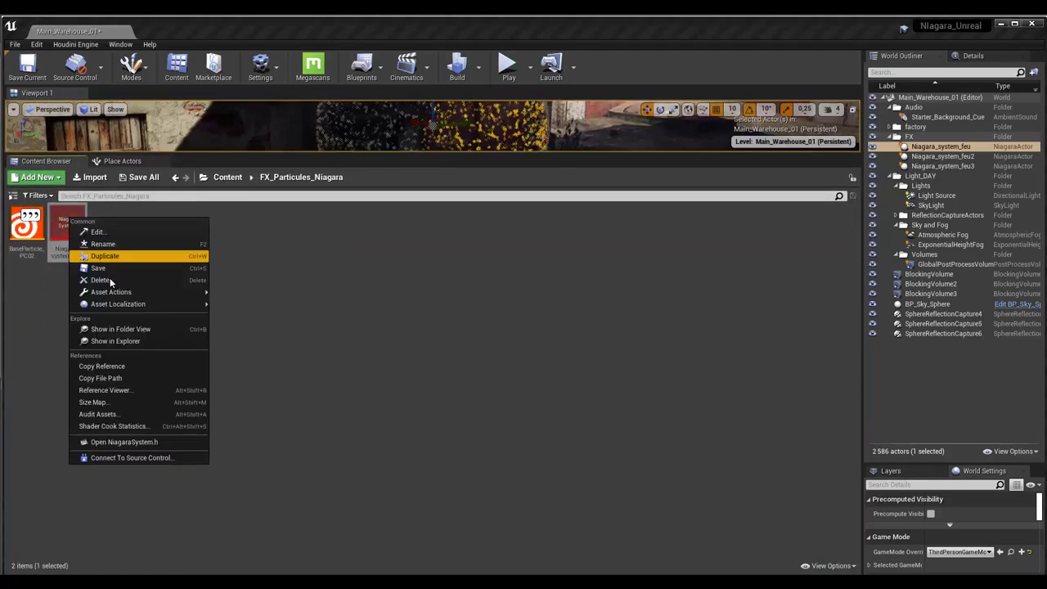
left_click(330, 249)
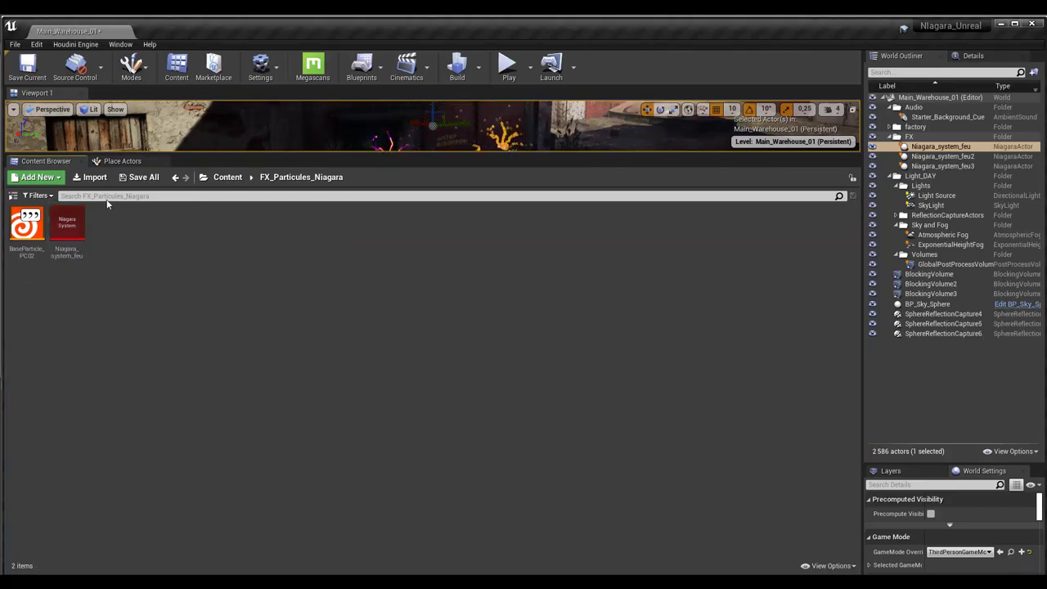
- Create an empty Niagara System with no emitters, name it Niagara2, and open it
right_click(108, 221)
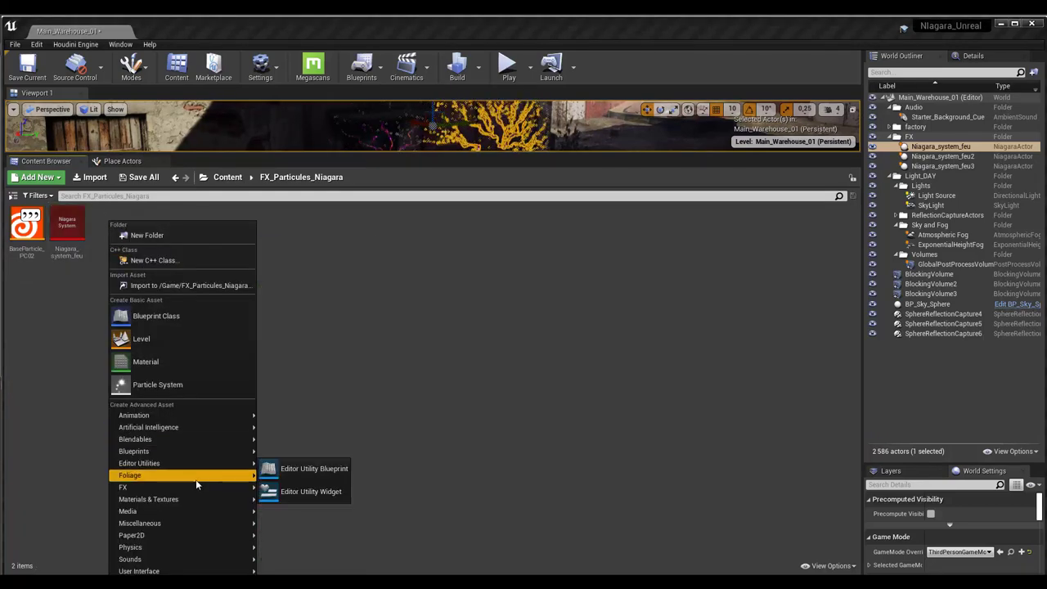
mouse_move(196, 484)
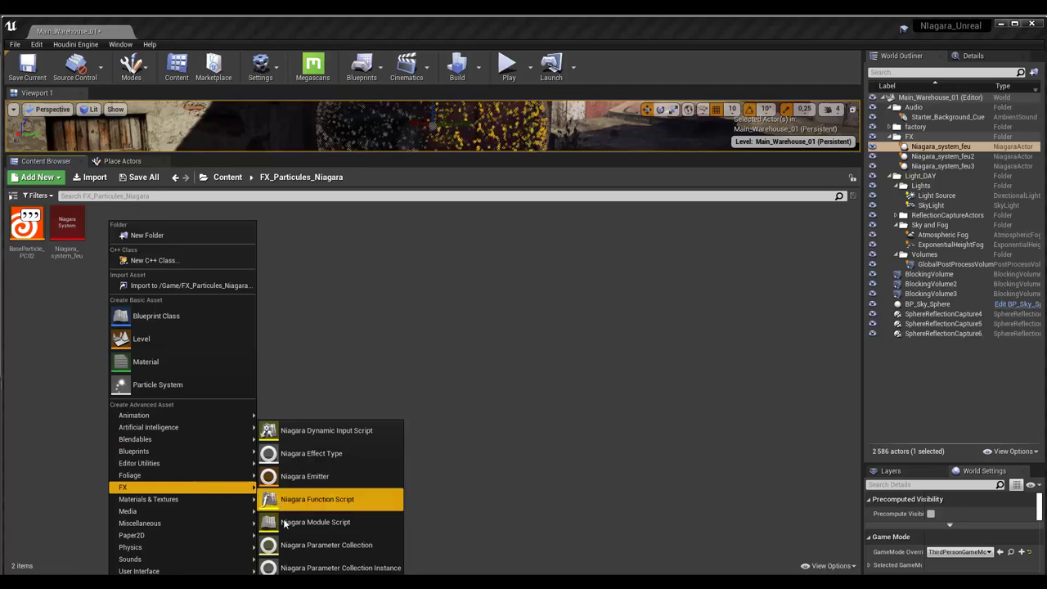
left_click(327, 583)
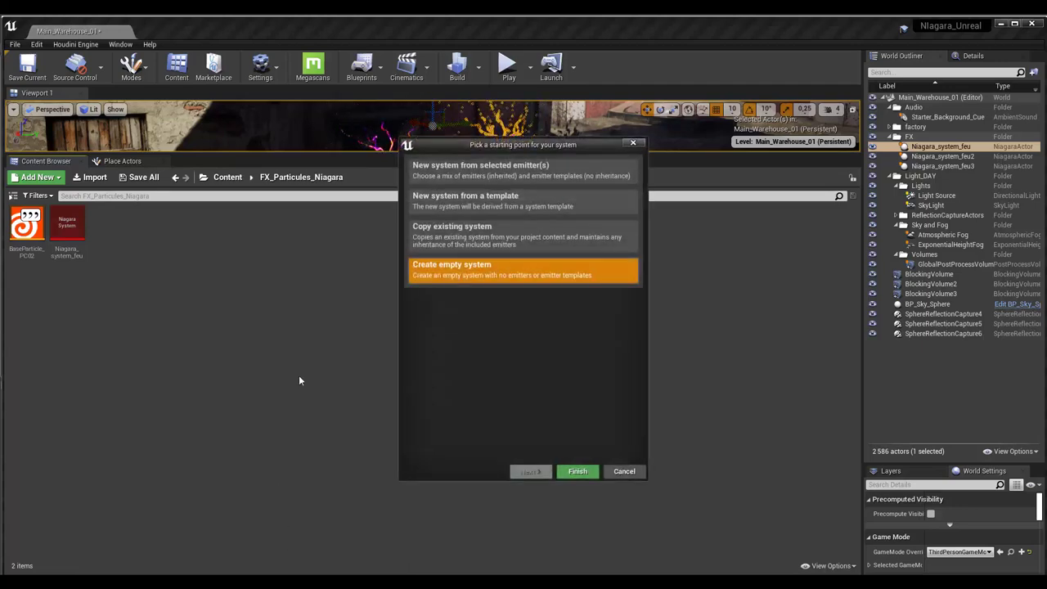
left_click(575, 473)
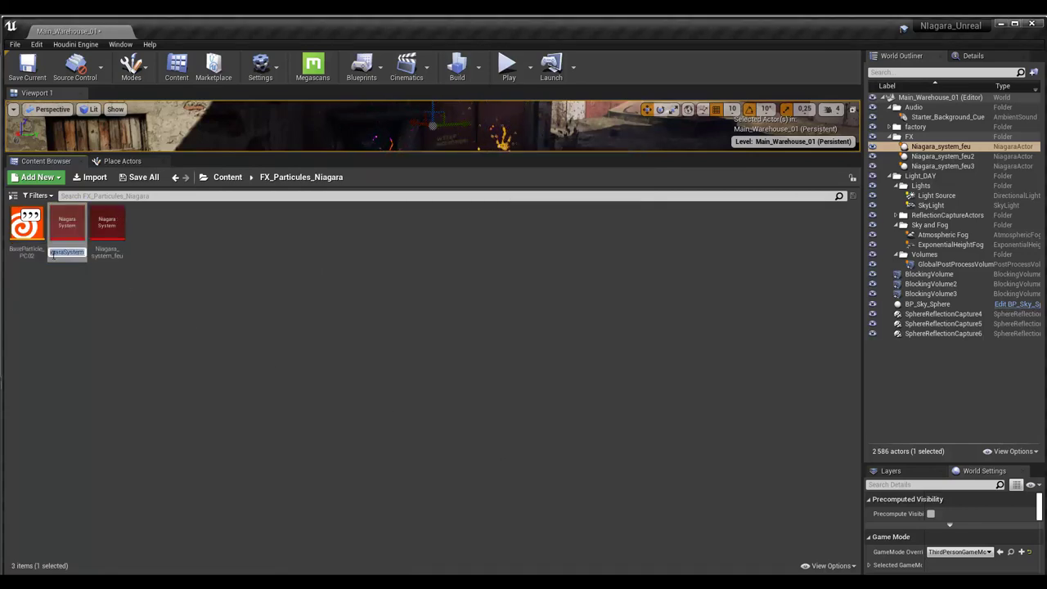
type("Niagara_")
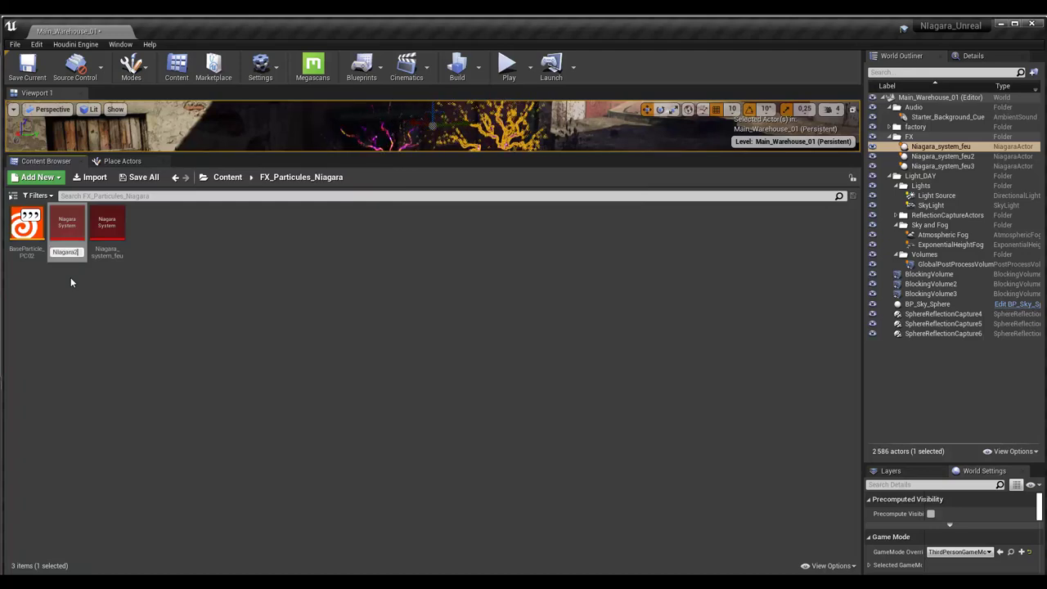
key("Return")
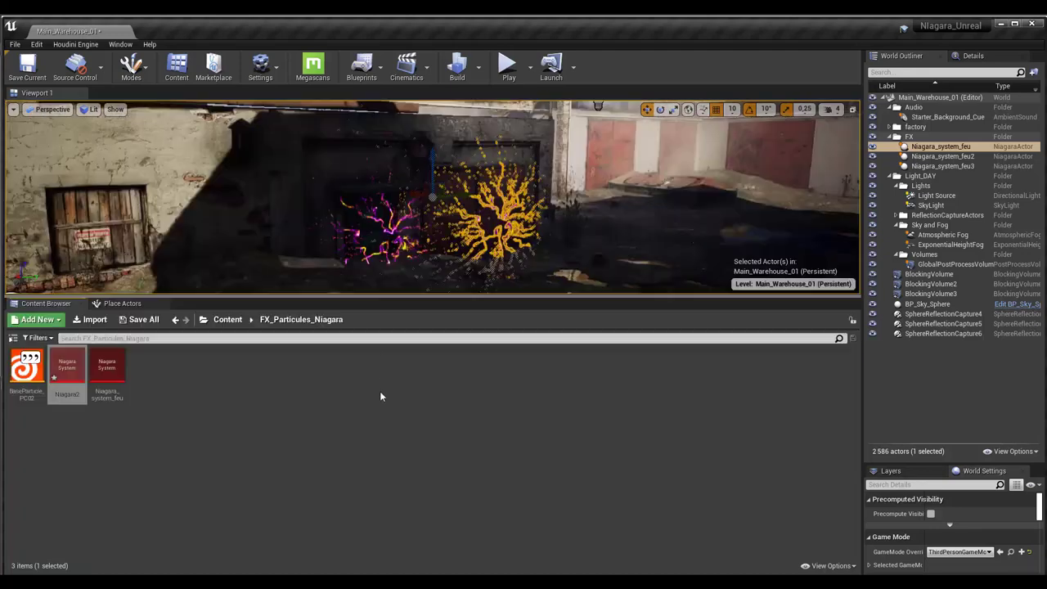
left_click_drag(380, 153, 380, 415)
double_click(74, 482)
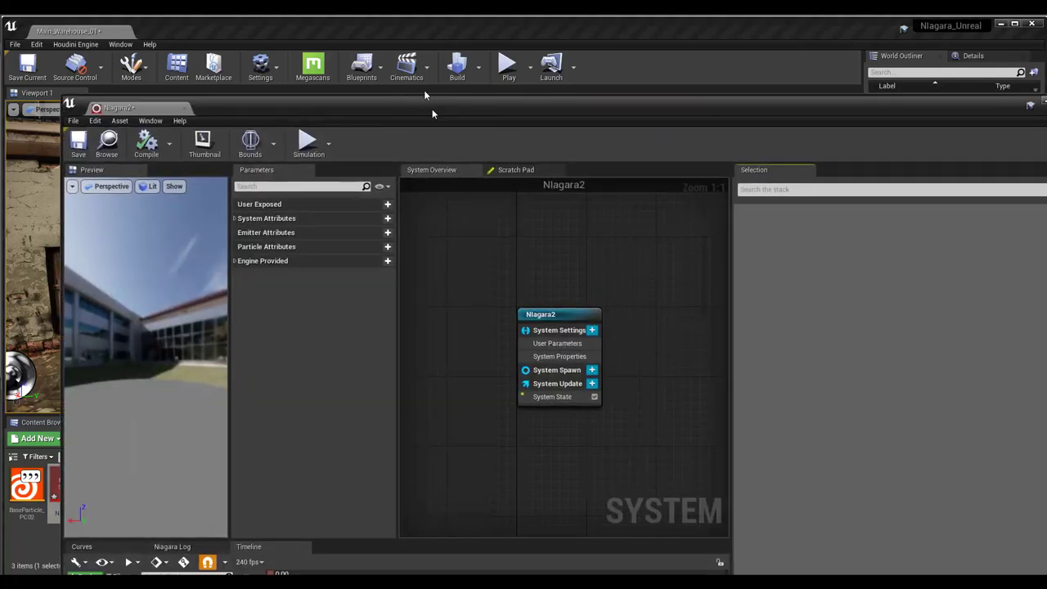
- Add the HoudiniNiagaraBasic emitter to Niagara2 from the Timeline's emitter list
left_click_drag(424, 90, 385, 58)
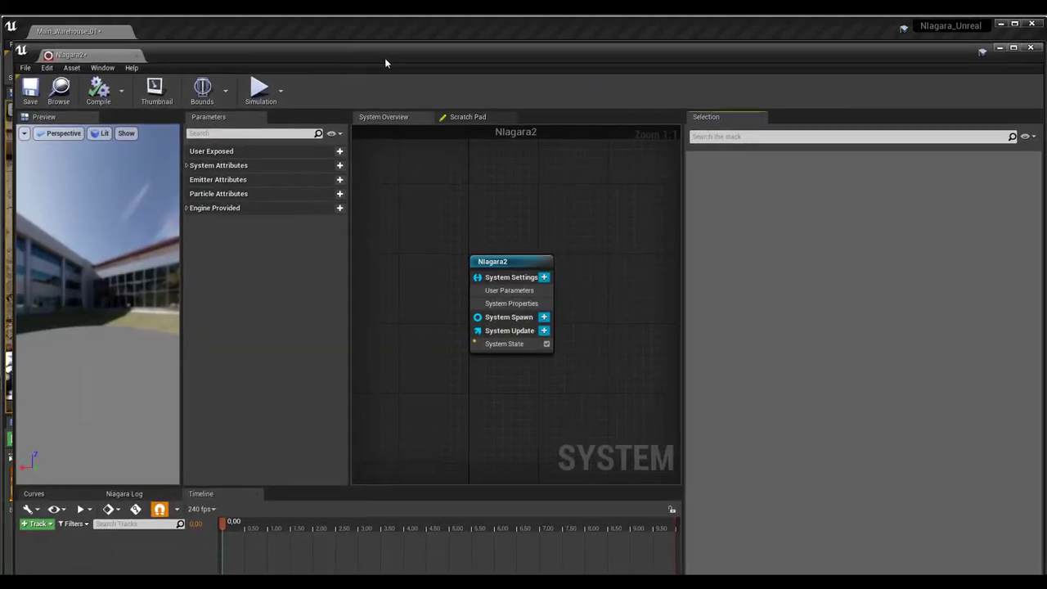
left_click(502, 263)
left_click_drag(502, 262, 402, 191)
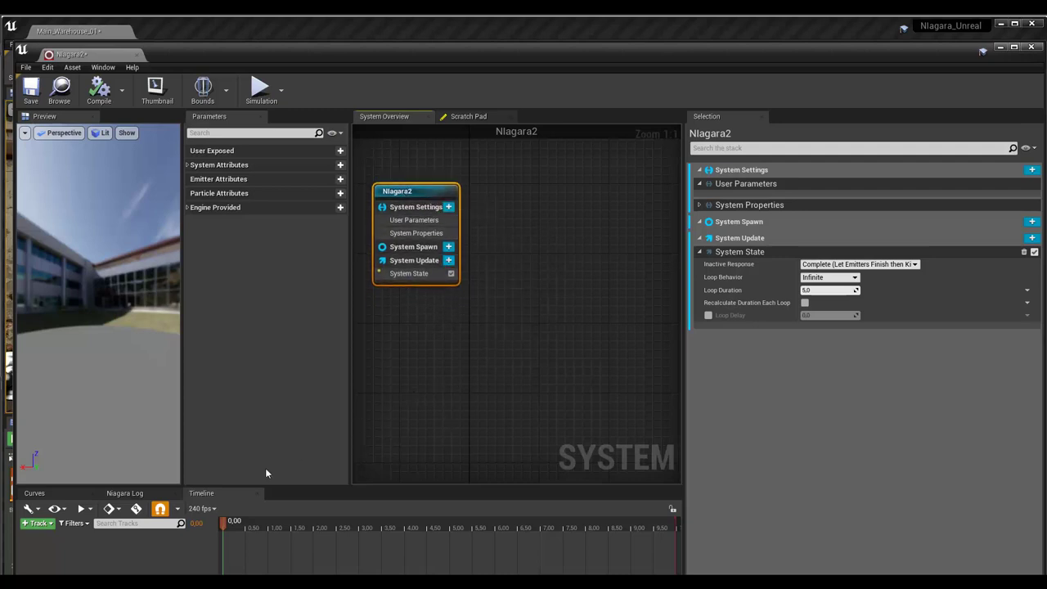
left_click(39, 527)
mouse_move(51, 538)
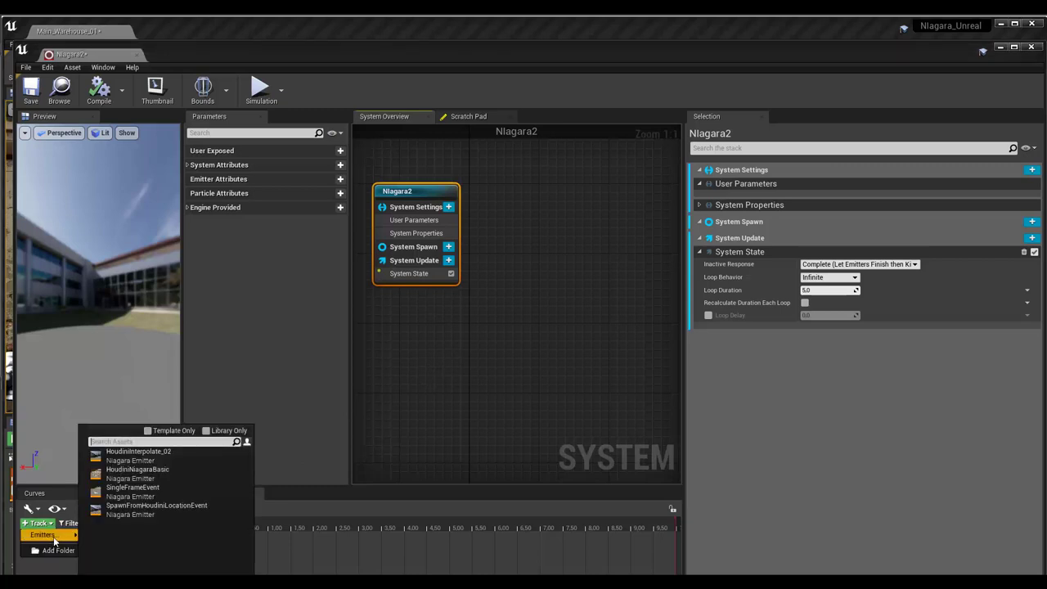
left_click(133, 477)
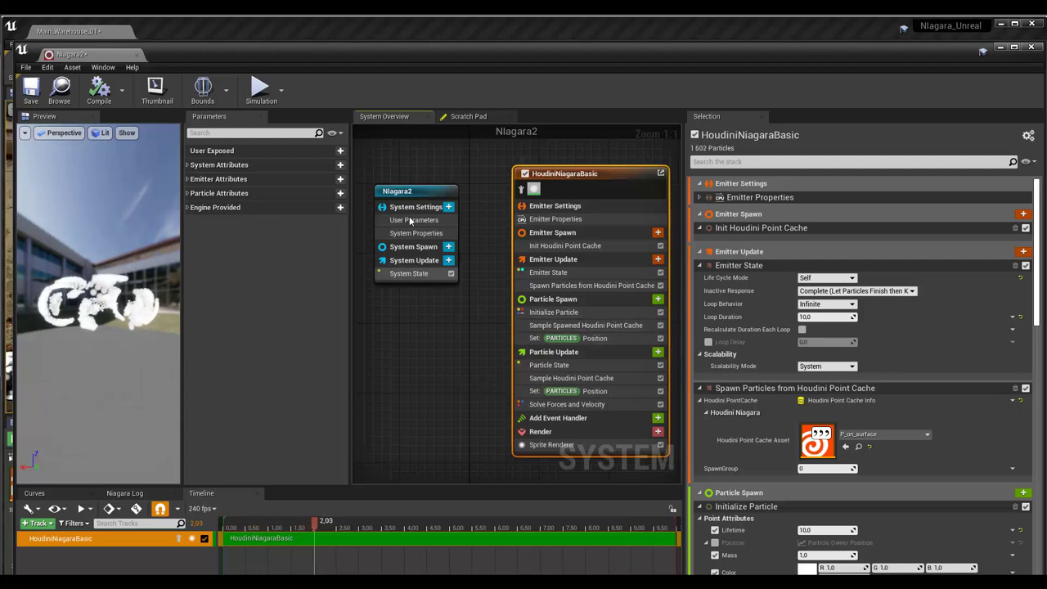
- Rearrange the graph nodes and inspect the Sample Spawned Houdini Point Cache module
left_click_drag(576, 173, 559, 165)
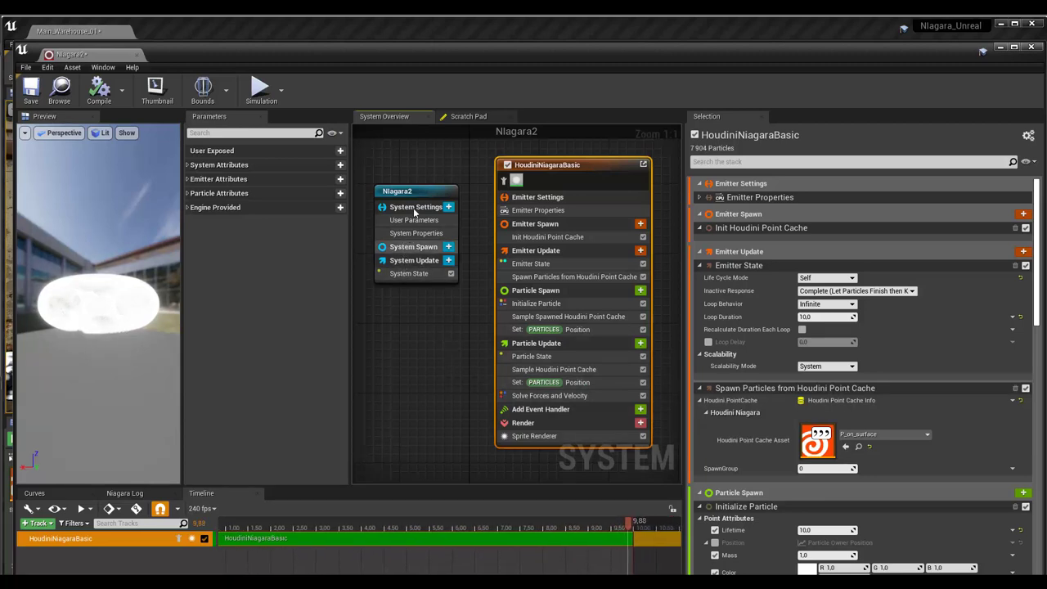
left_click_drag(415, 191, 404, 182)
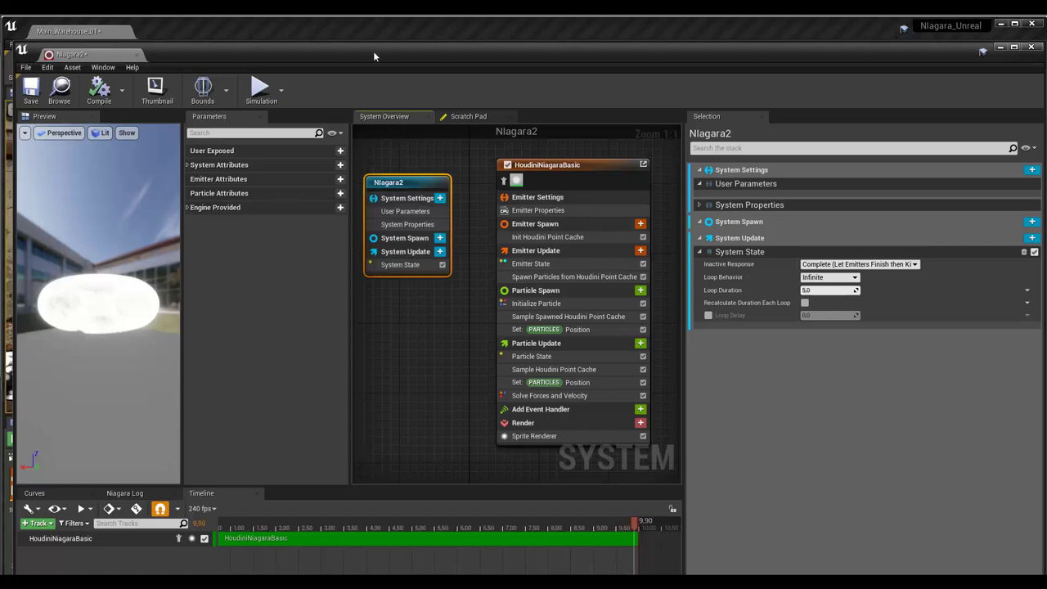
left_click_drag(373, 52, 366, 28)
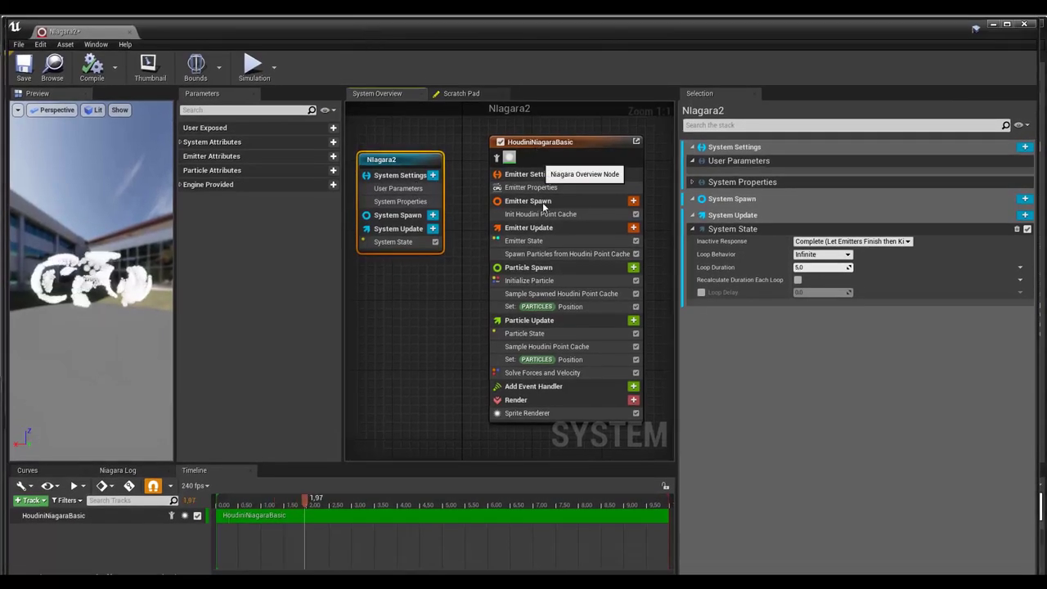
left_click_drag(540, 293, 526, 300)
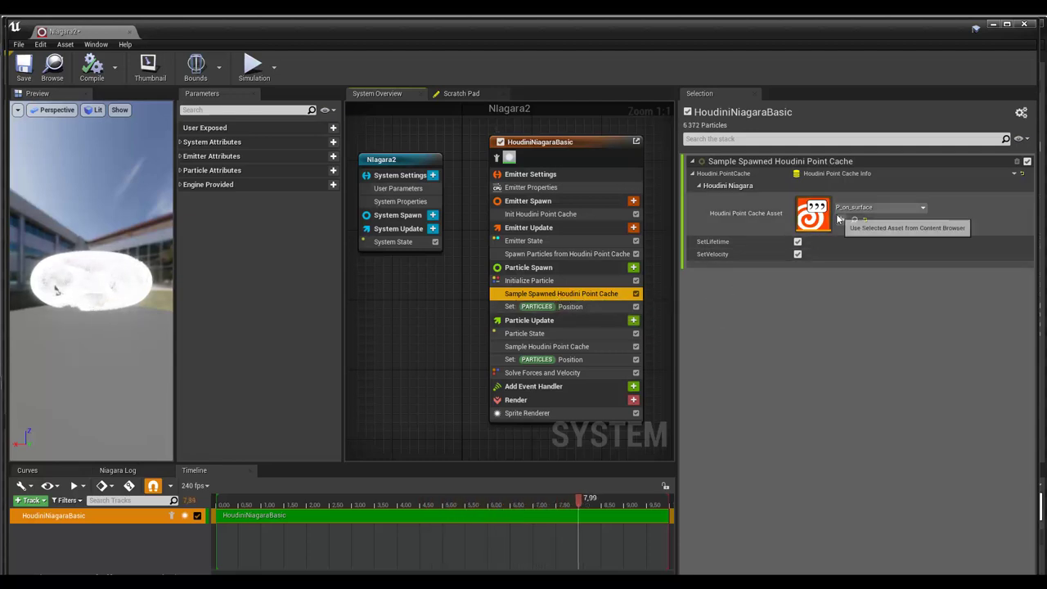
left_click(422, 319)
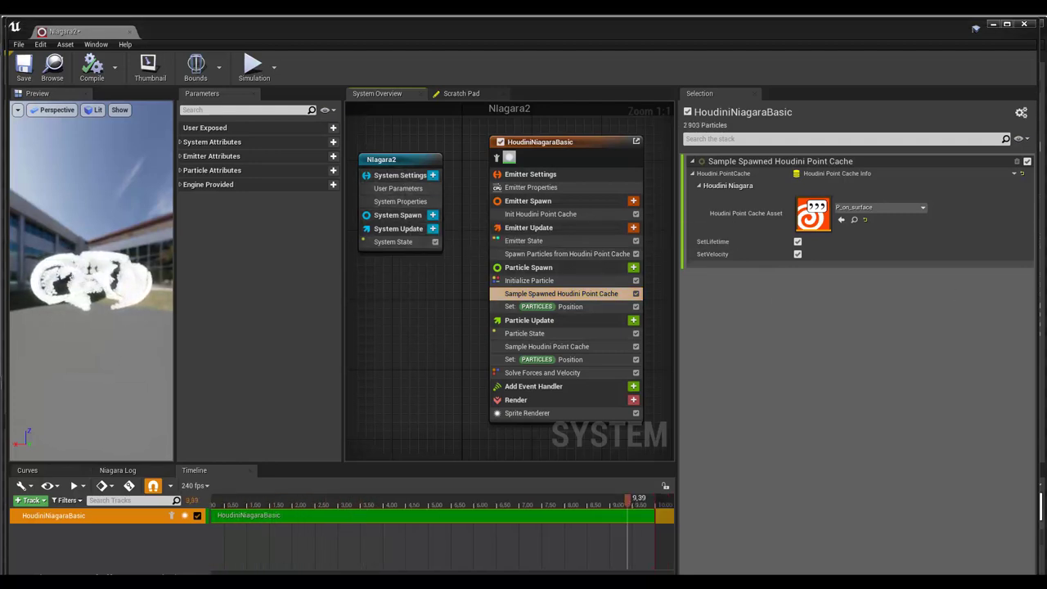
- Add a Houdini Point Cache Info user parameter to the system settings
left_click(432, 176)
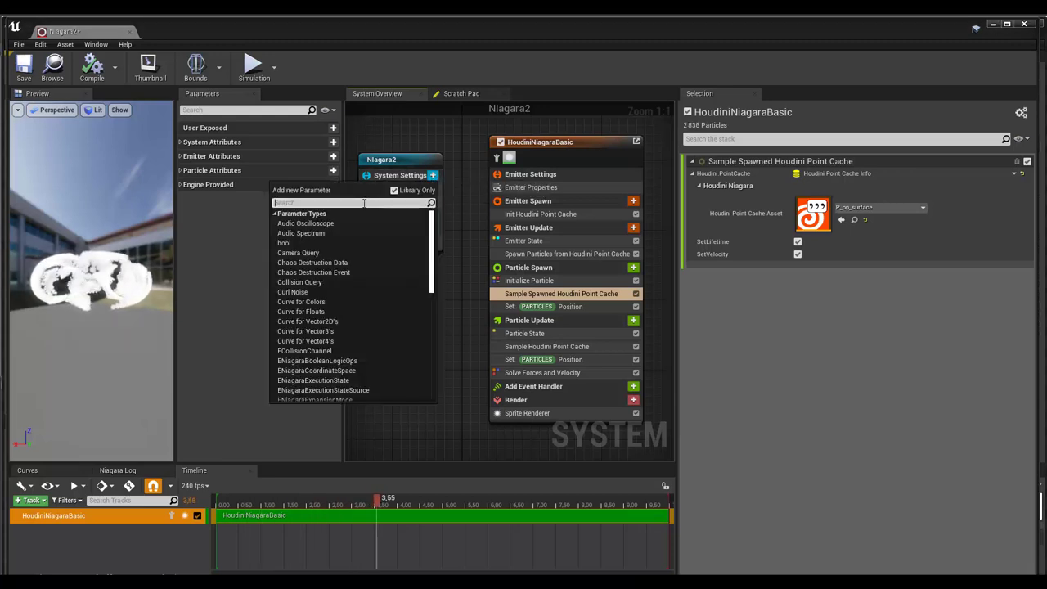
type("houdini")
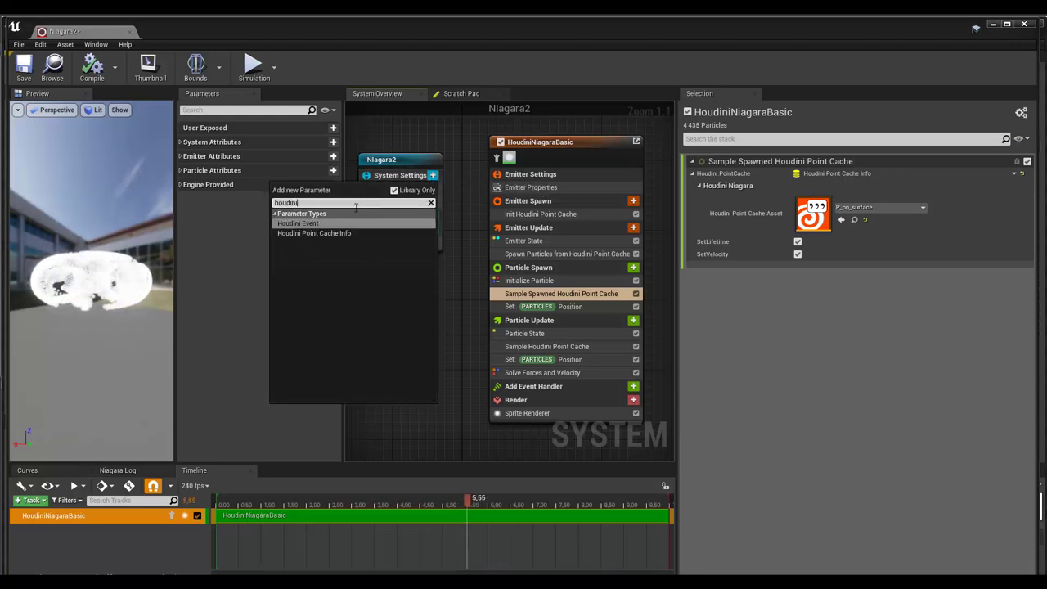
left_click(335, 234)
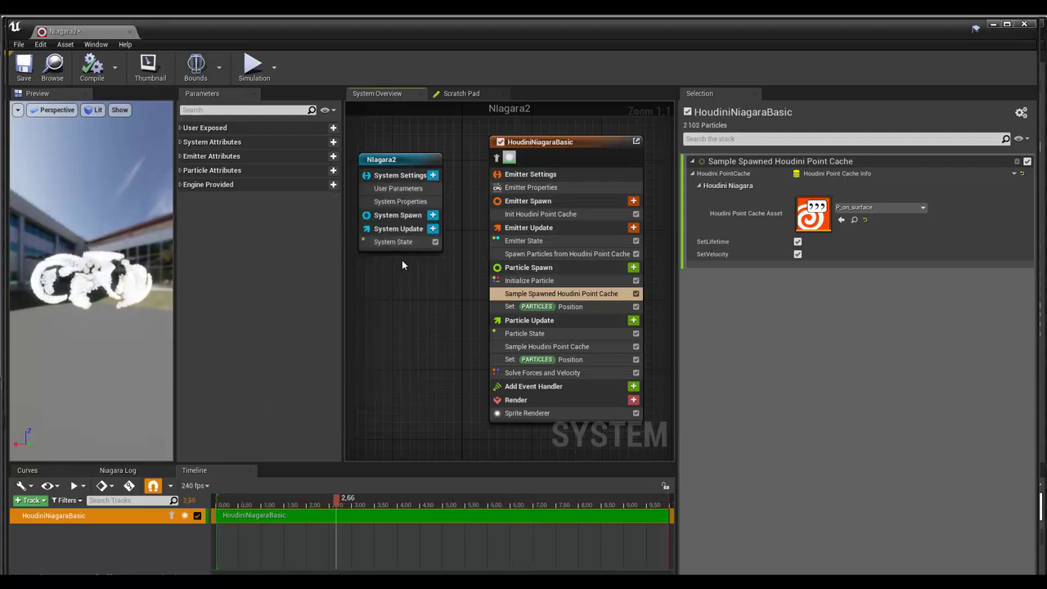
left_click(401, 179)
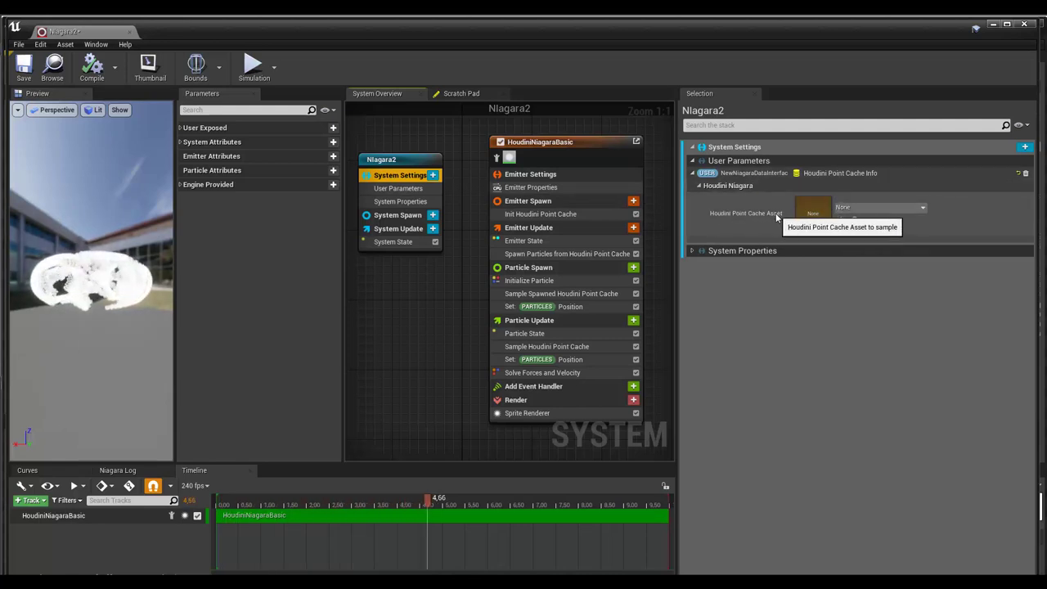
- Rename the new user parameter to houdini_cache2
left_click(732, 177)
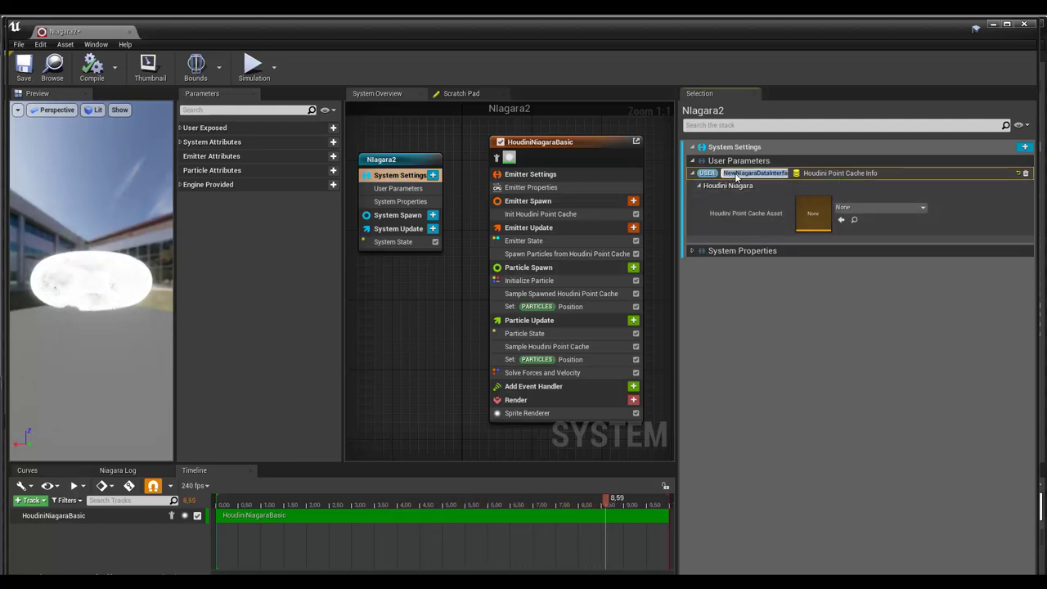
left_click(736, 179)
type("Houdini")
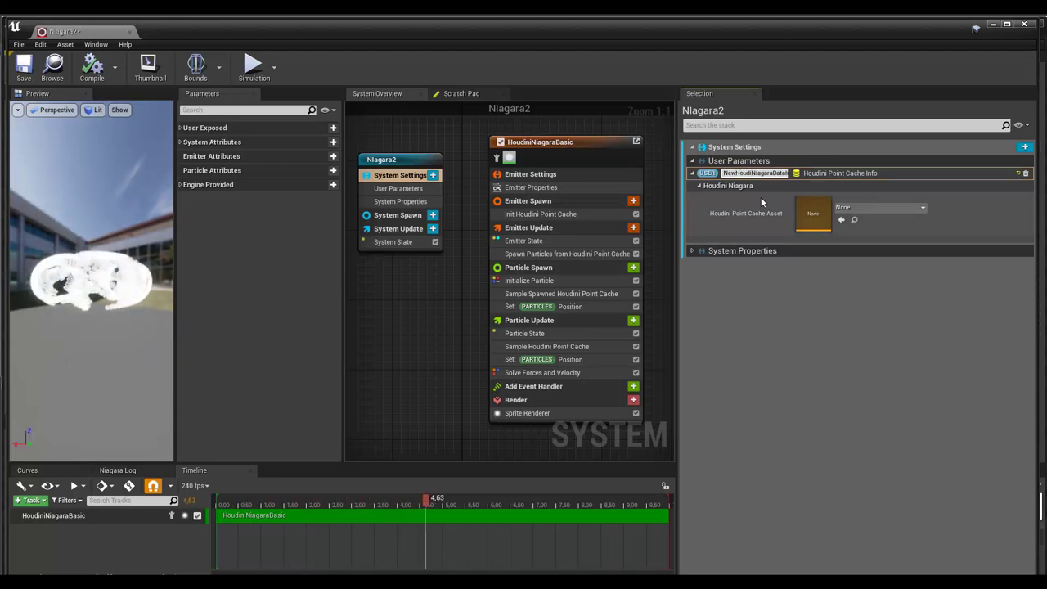
key("ctrl+a")
key("BackSpace")
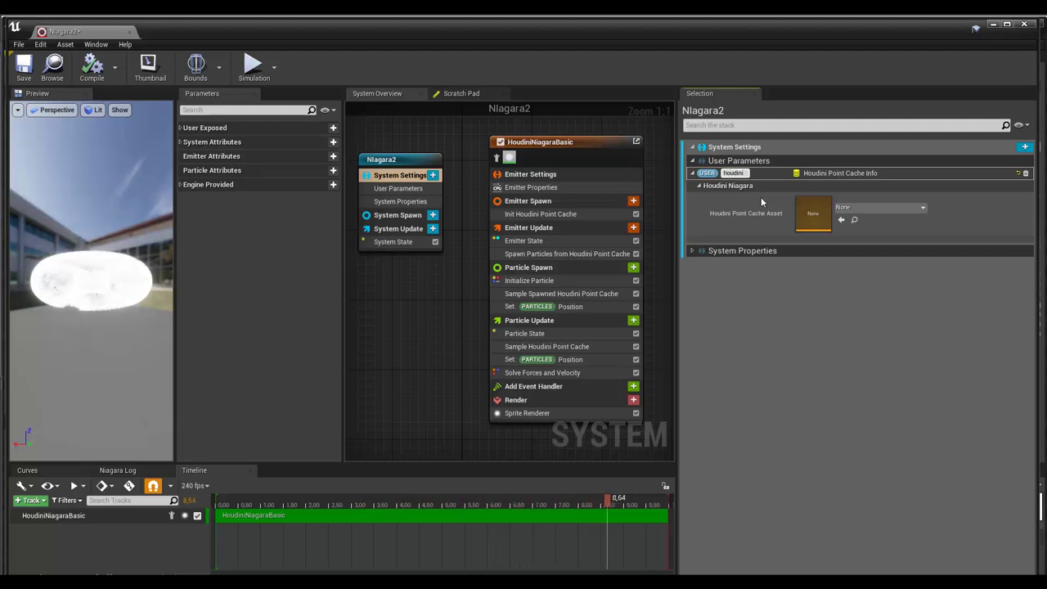
type("_cache2")
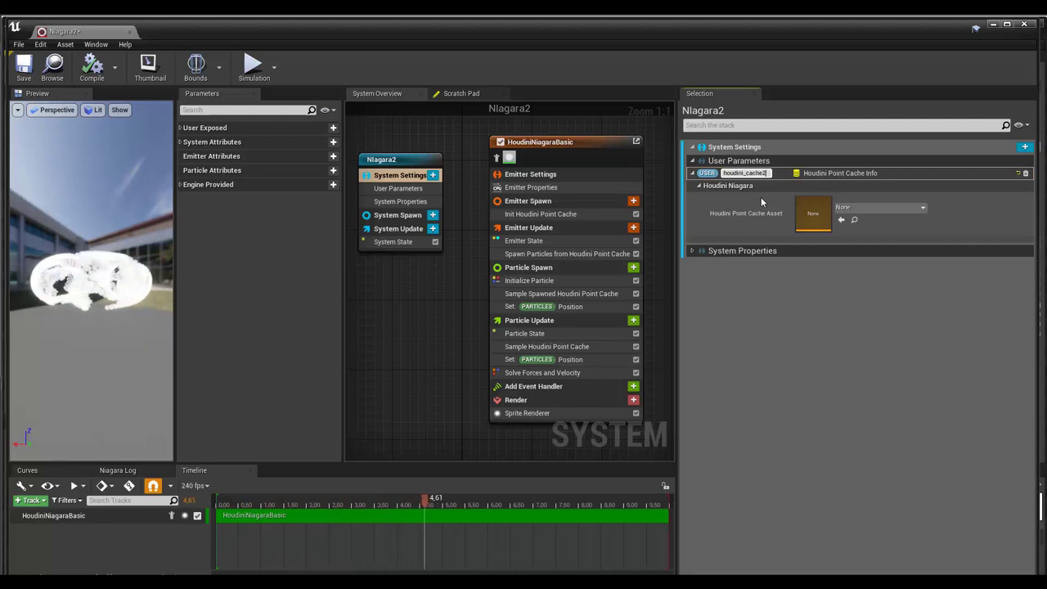
key("Return")
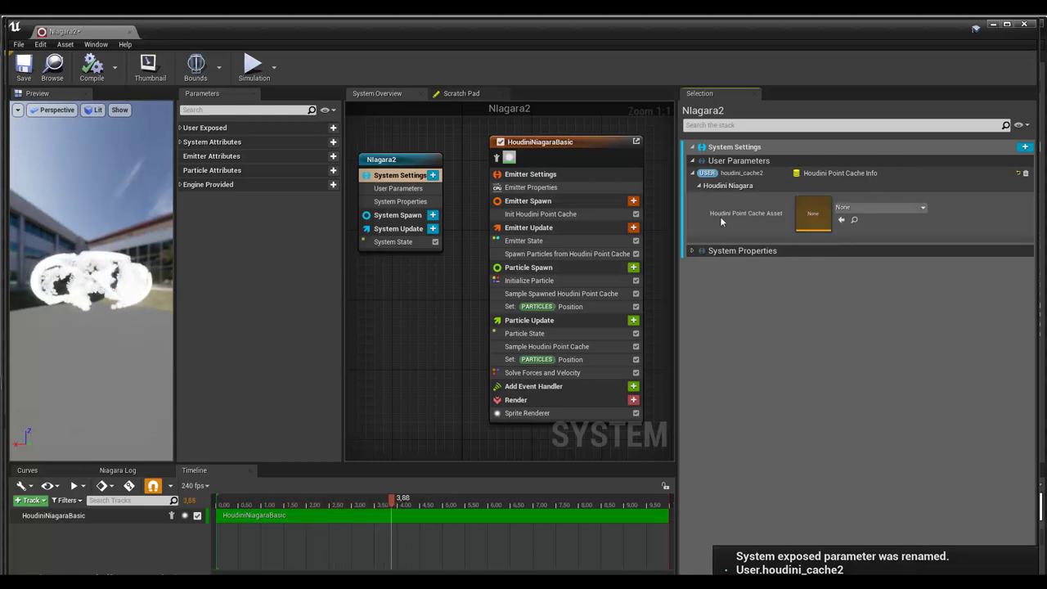
- Set houdini_cache2 to BaseParticle_PC02 and clear Spawn Particles' Houdini Point Cache Asset to None
left_click(883, 209)
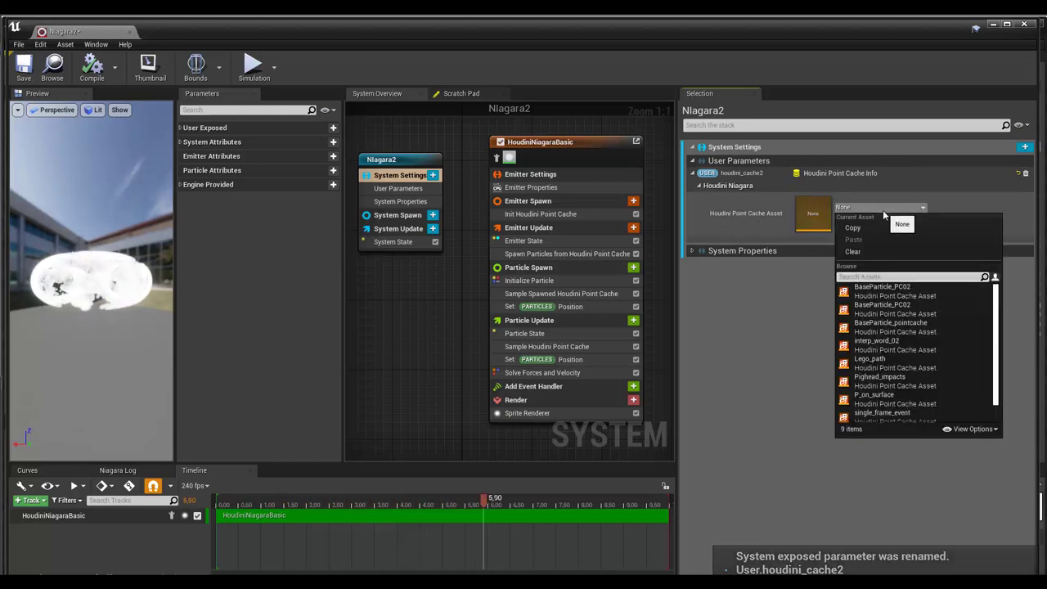
left_click(915, 294)
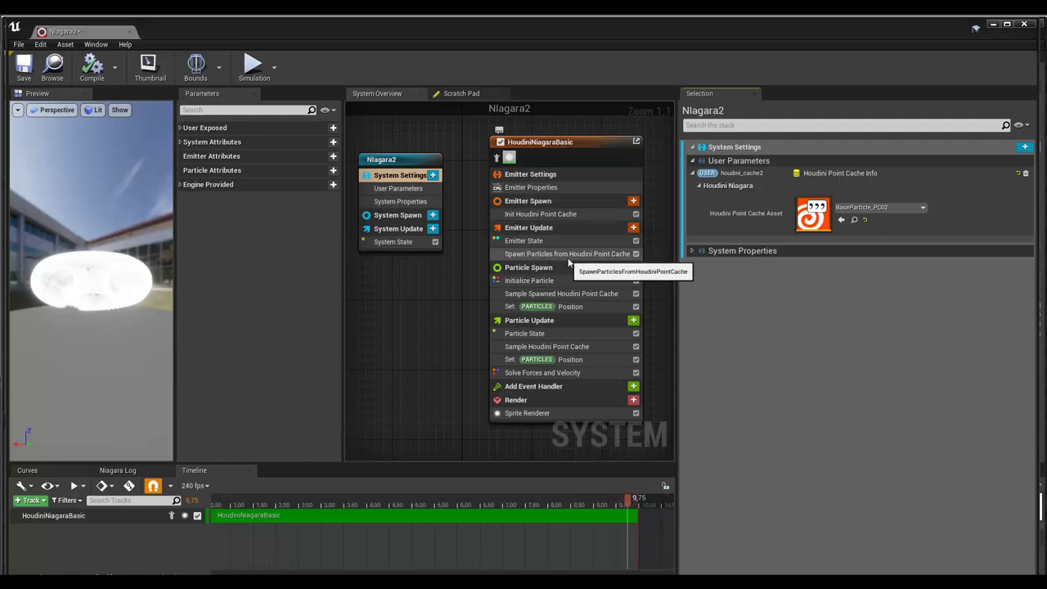
left_click(608, 259)
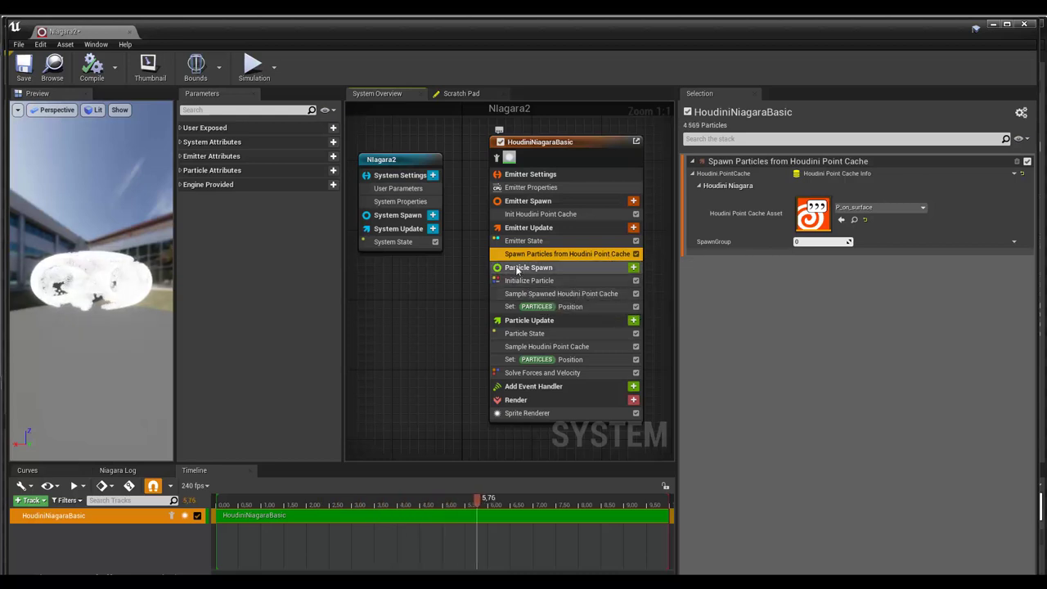
left_click(556, 294)
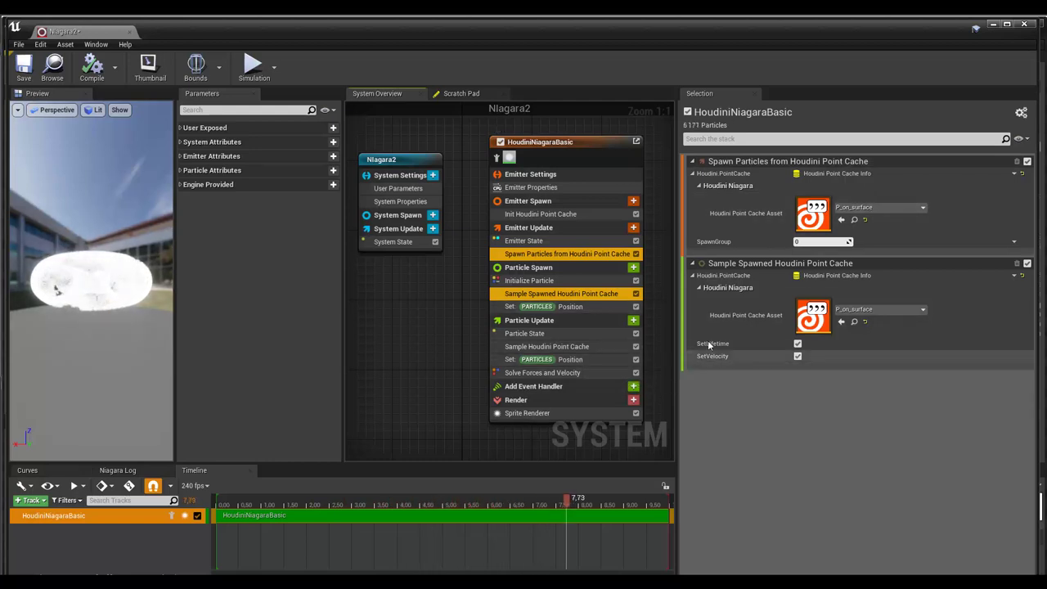
left_click(553, 348)
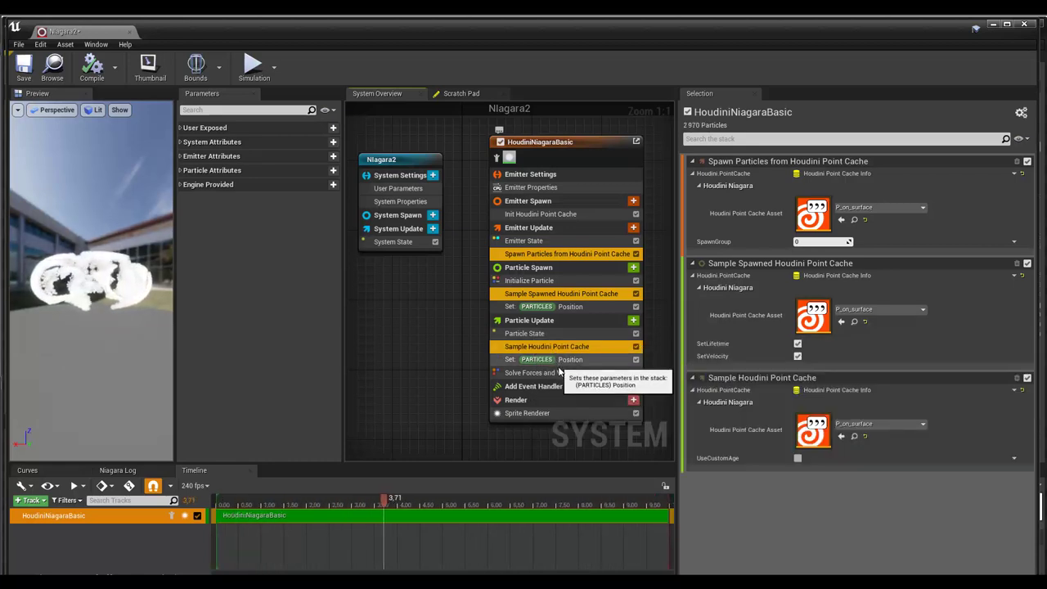
left_click(865, 212)
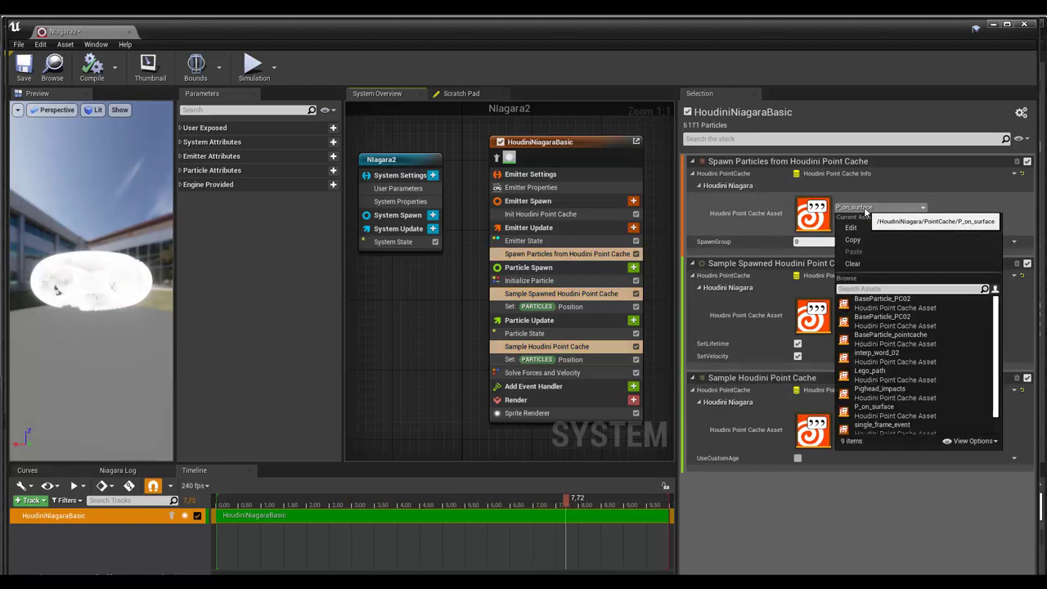
left_click(865, 212)
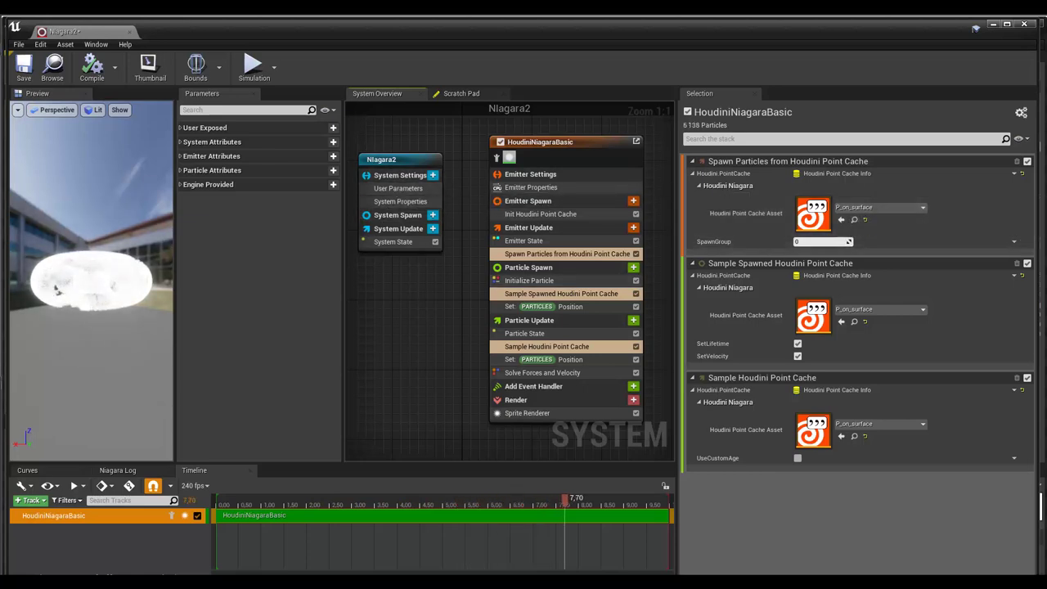
left_click(896, 207)
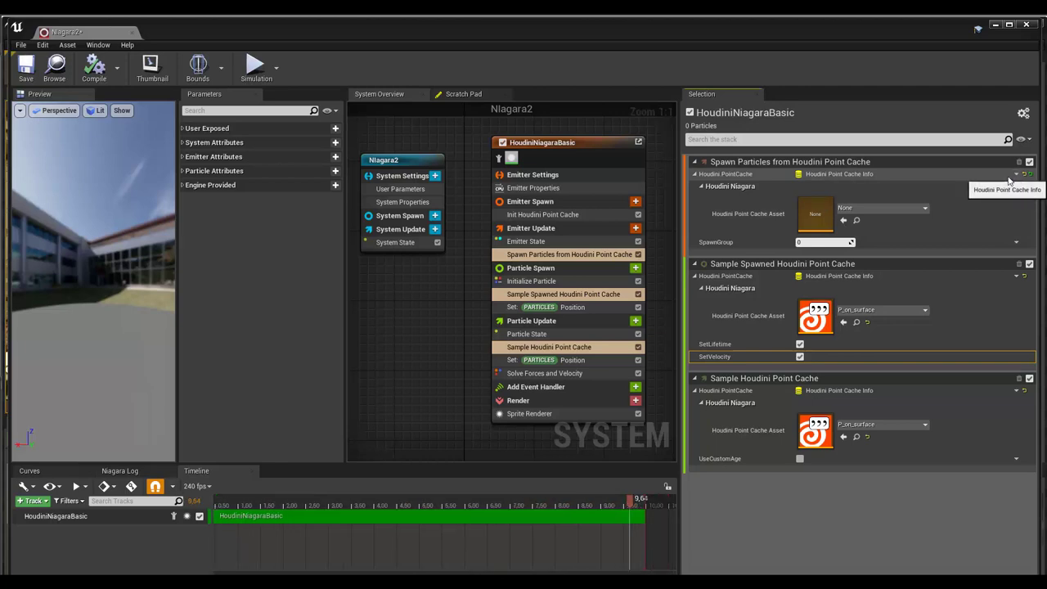
- Select the HoudiniNiagaraBasic emitter and show its three Houdini point cache modules
left_click(401, 163)
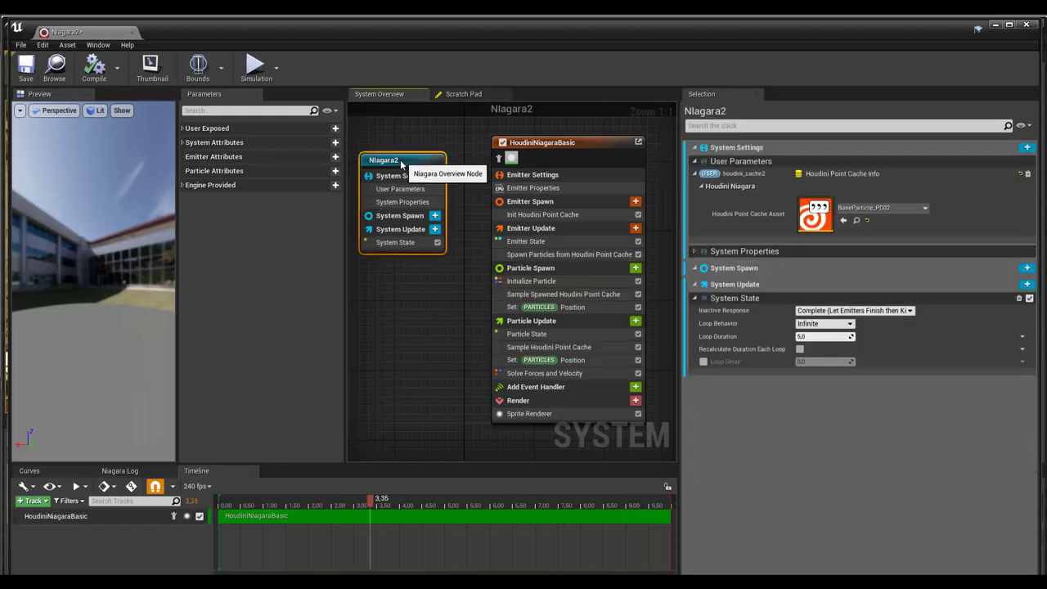
left_click(551, 145)
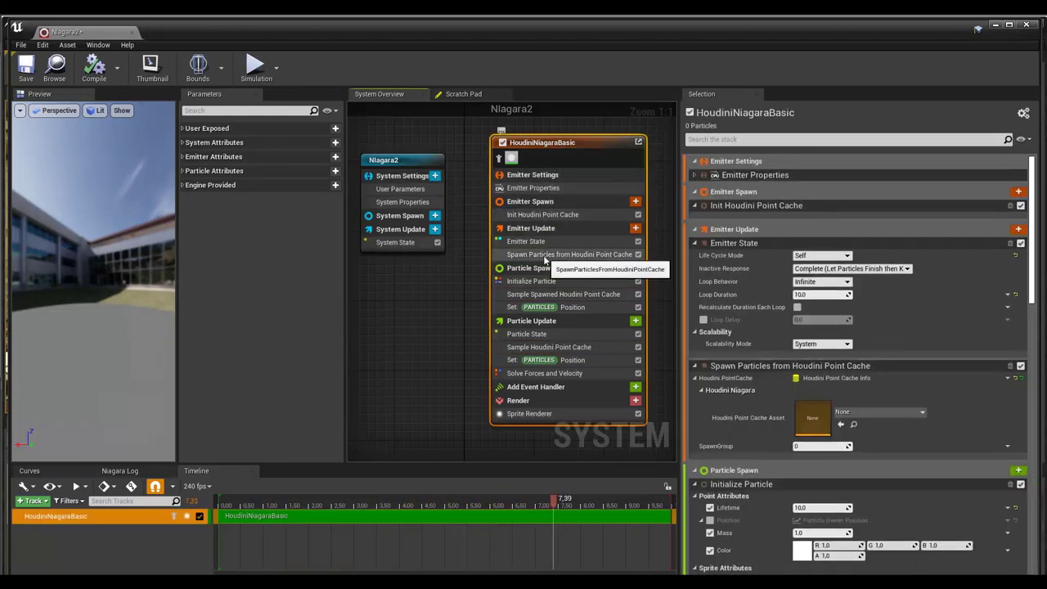
left_click(560, 254)
left_click(563, 294, "ctrl")
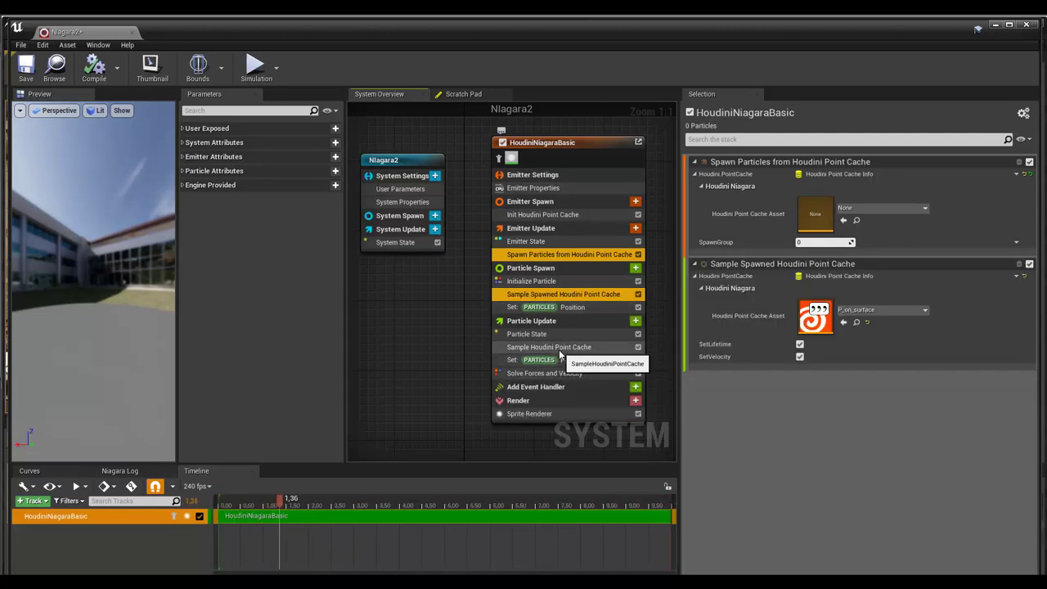
left_click(560, 353, "ctrl")
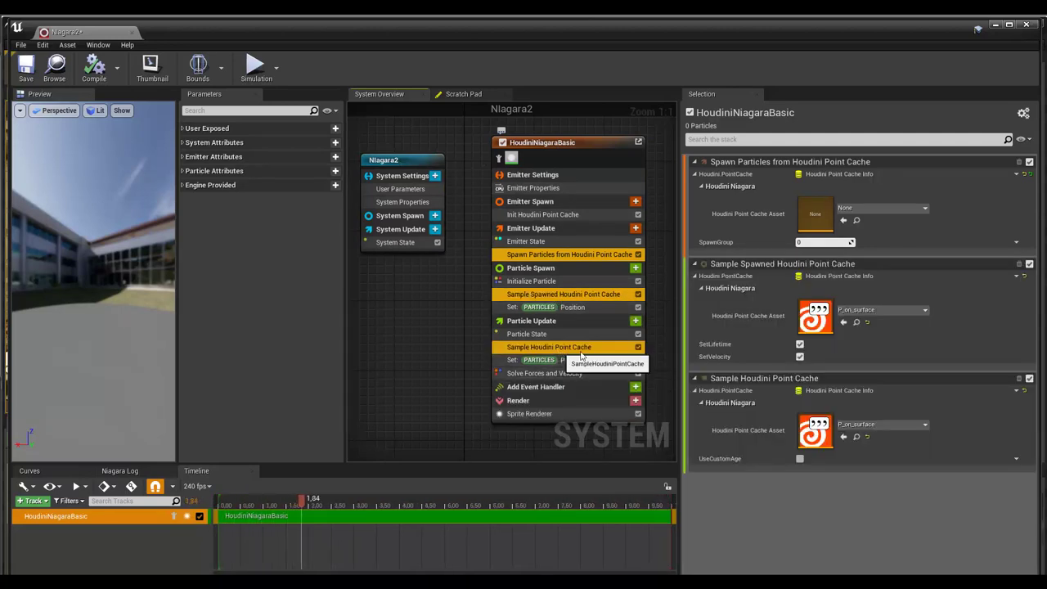
- Link the Spawn, Sample Spawned and Sample Houdini Point Cache inputs to houdini_cache2
left_click(1017, 177)
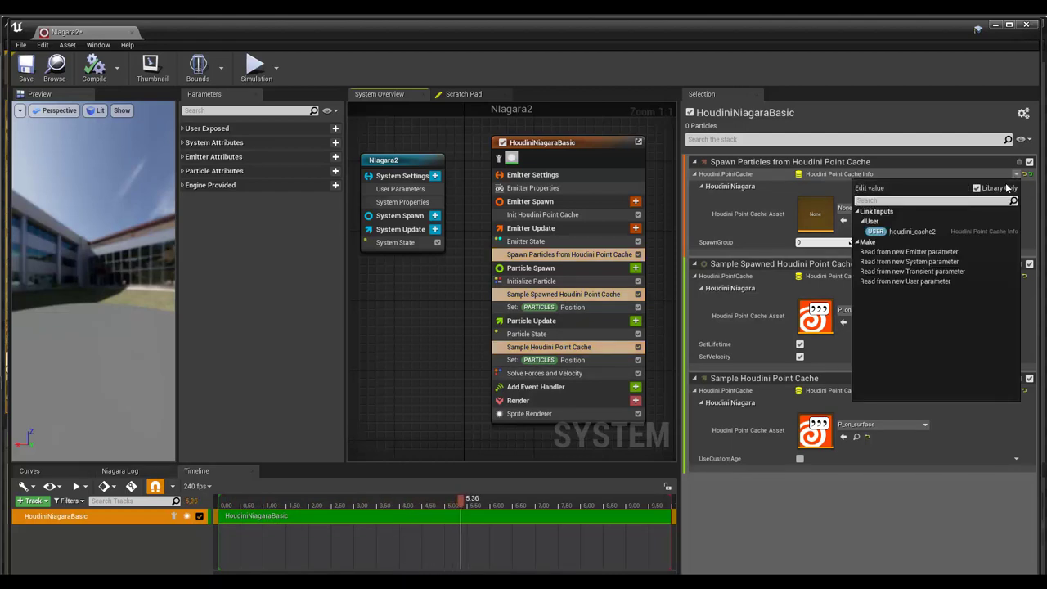
left_click(900, 233)
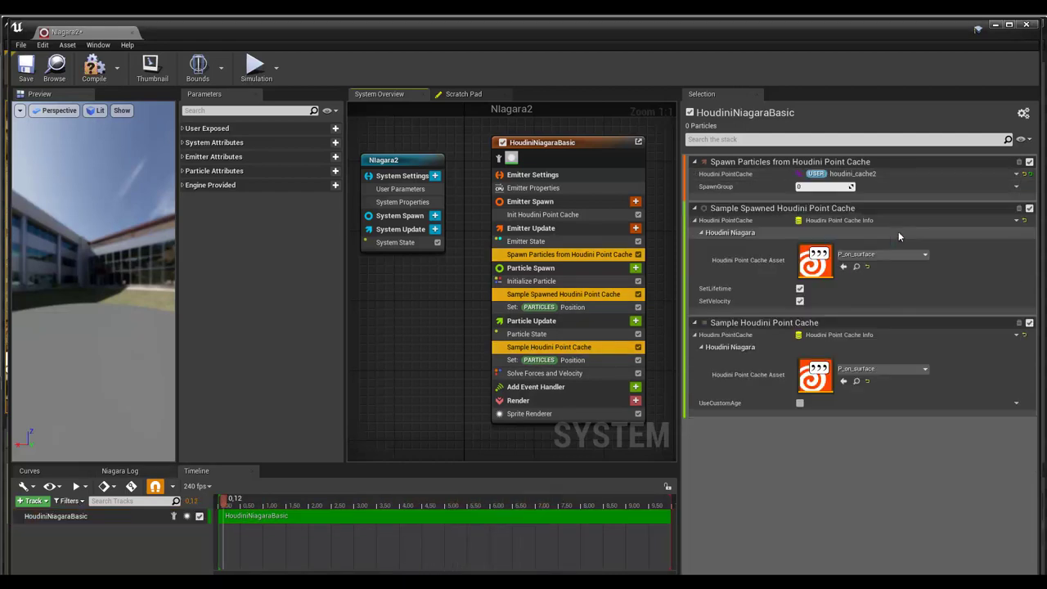
left_click(1017, 220)
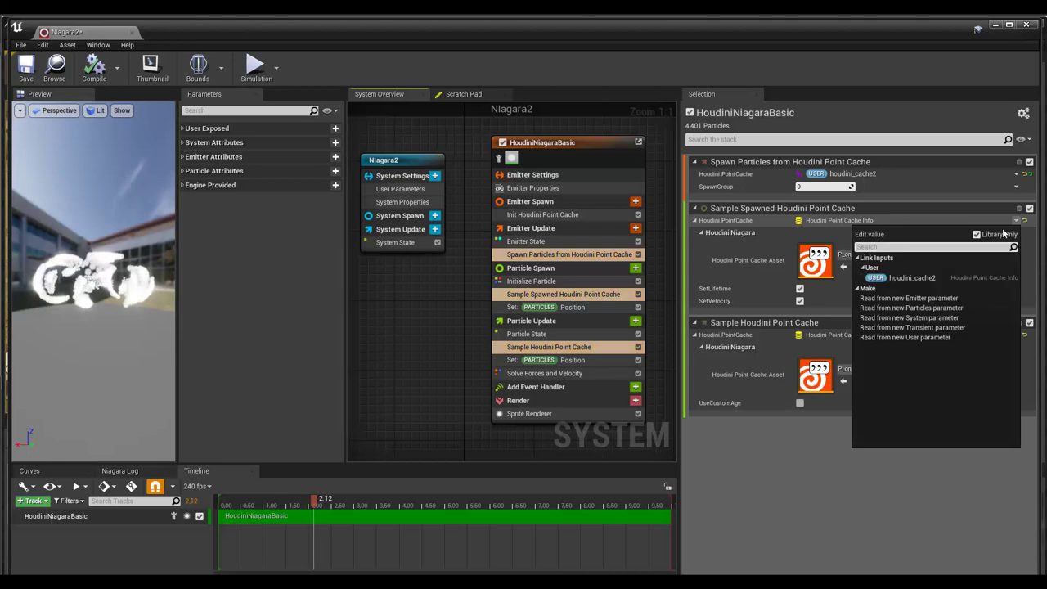
left_click(912, 278)
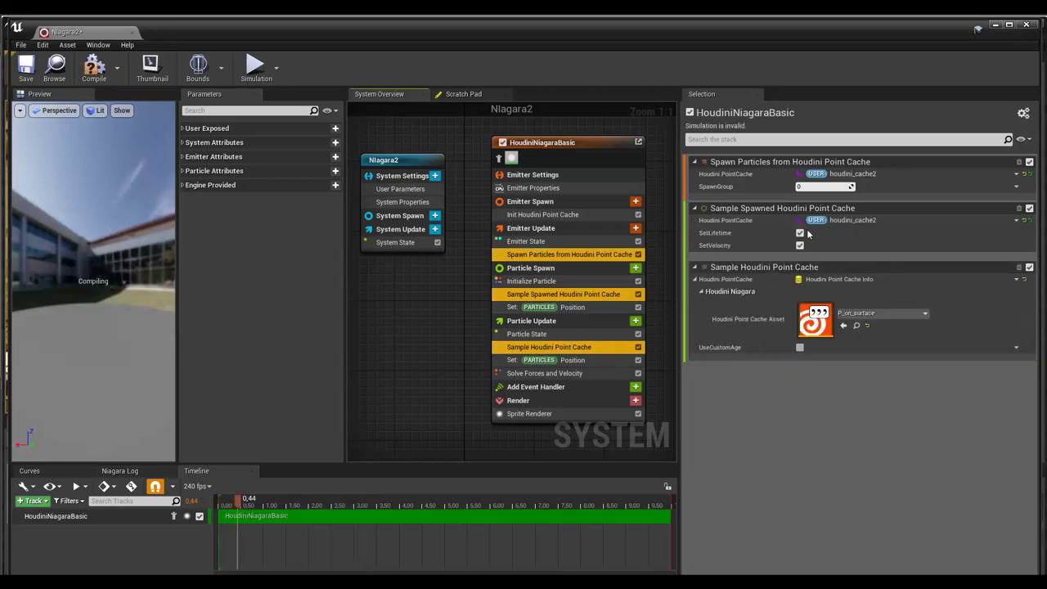
left_click(1017, 278)
left_click(895, 336)
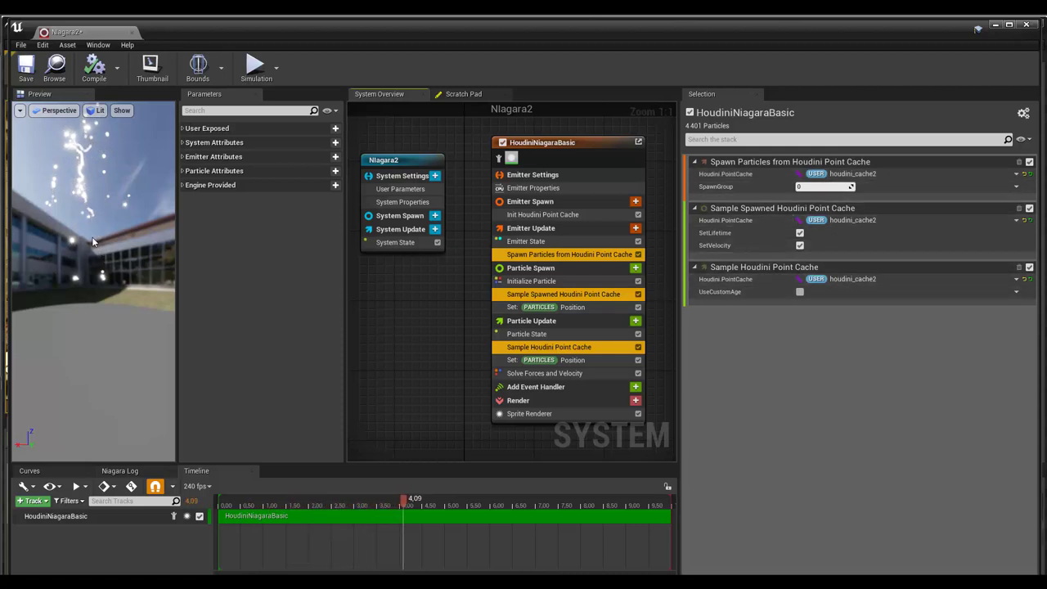
left_click_drag(86, 257, 93, 250)
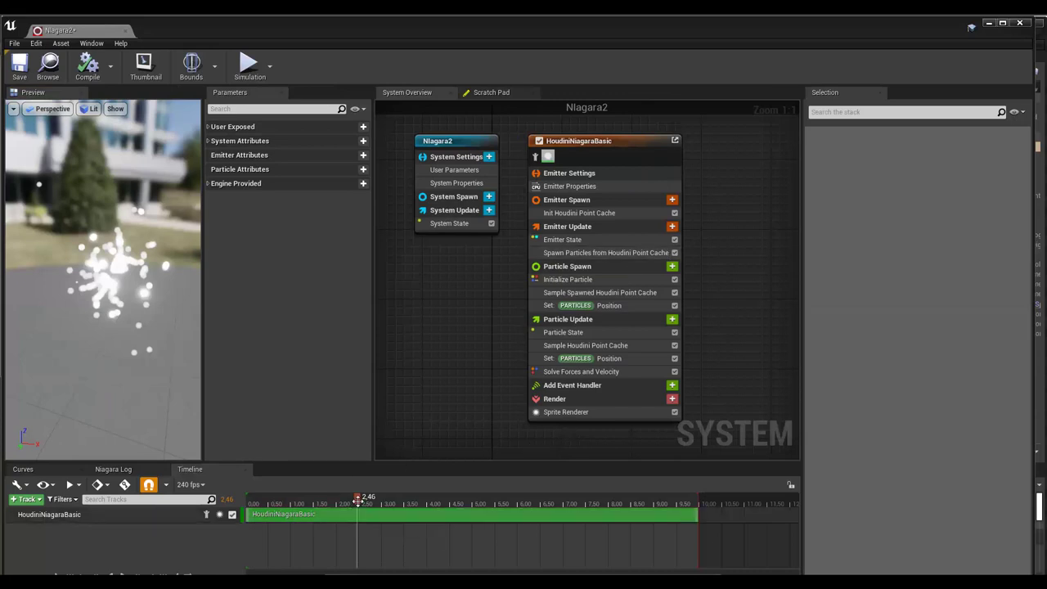
mouse_move(356, 519)
left_mouse_down()
mouse_move(292, 517)
mouse_move(334, 523)
left_mouse_up()
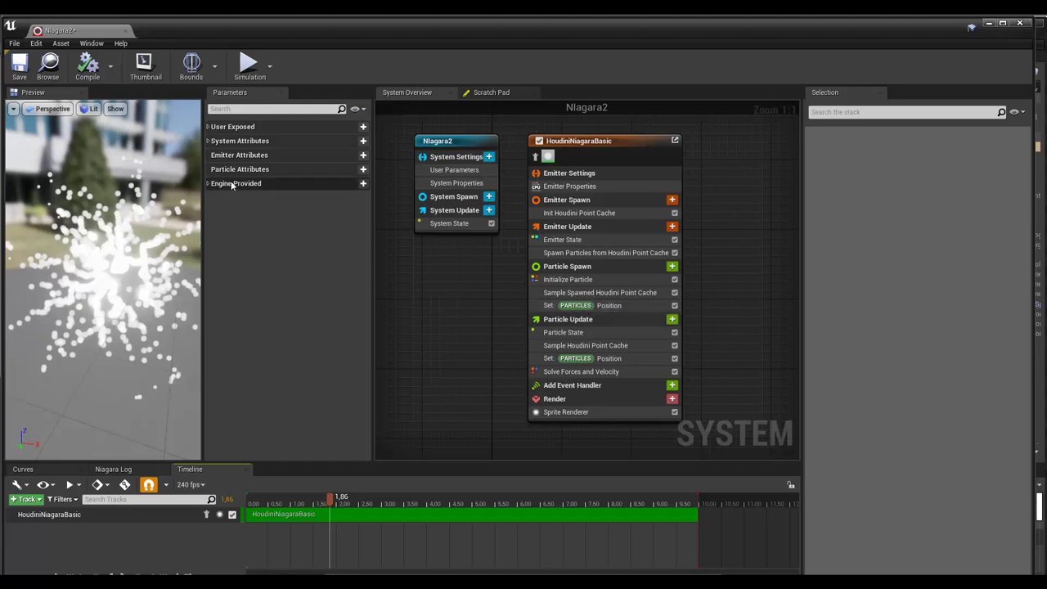
left_click(210, 142)
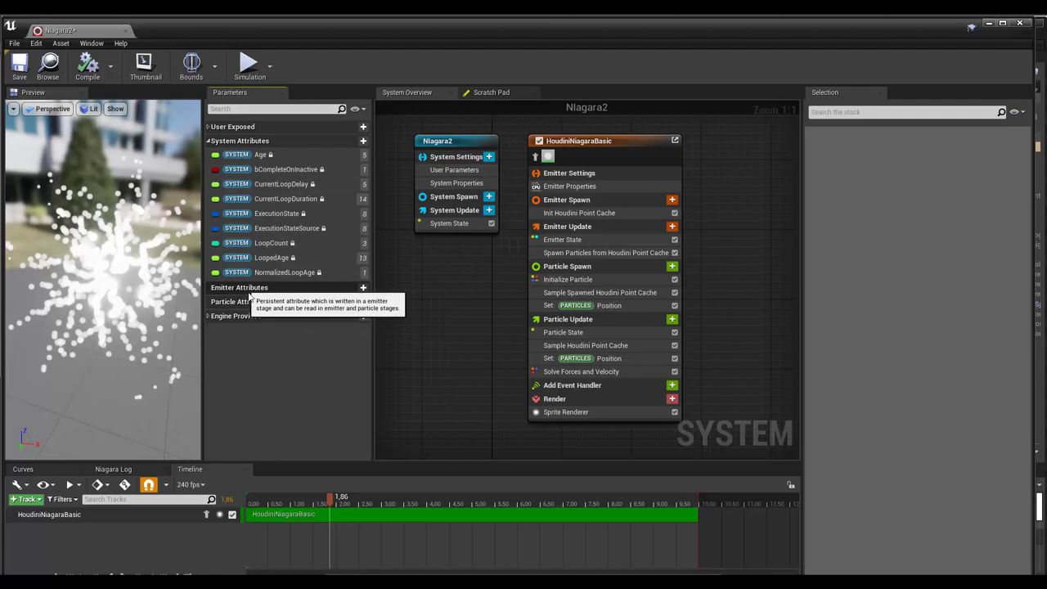
left_click(207, 317)
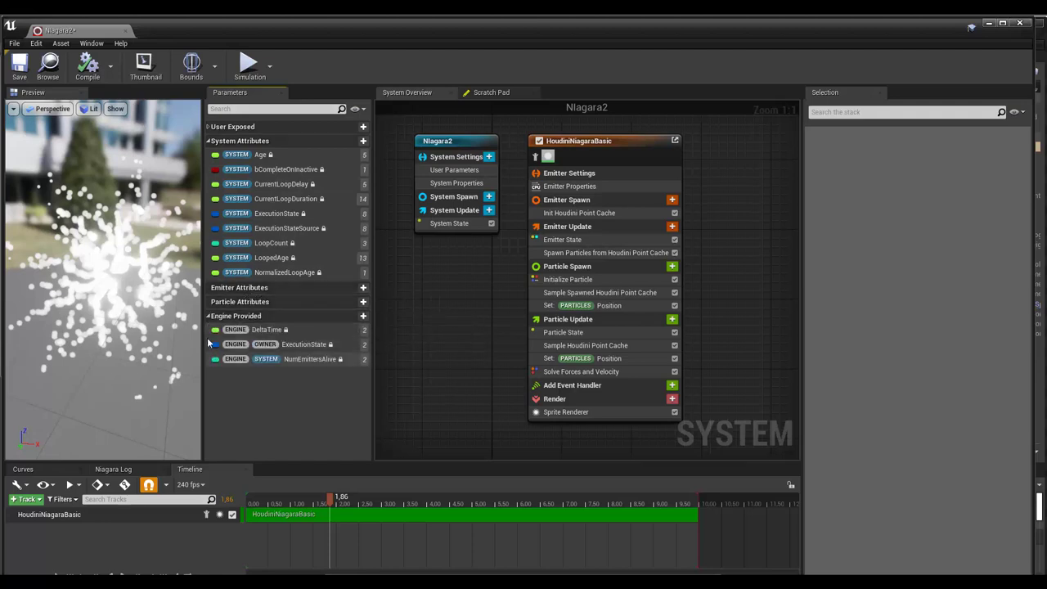
left_click(208, 319)
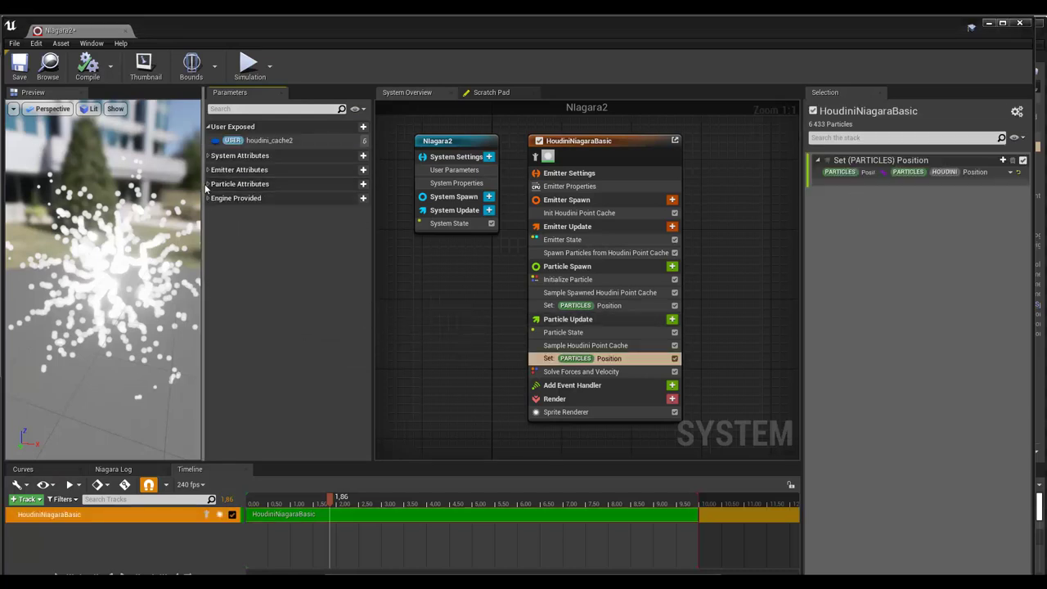
left_click(213, 184)
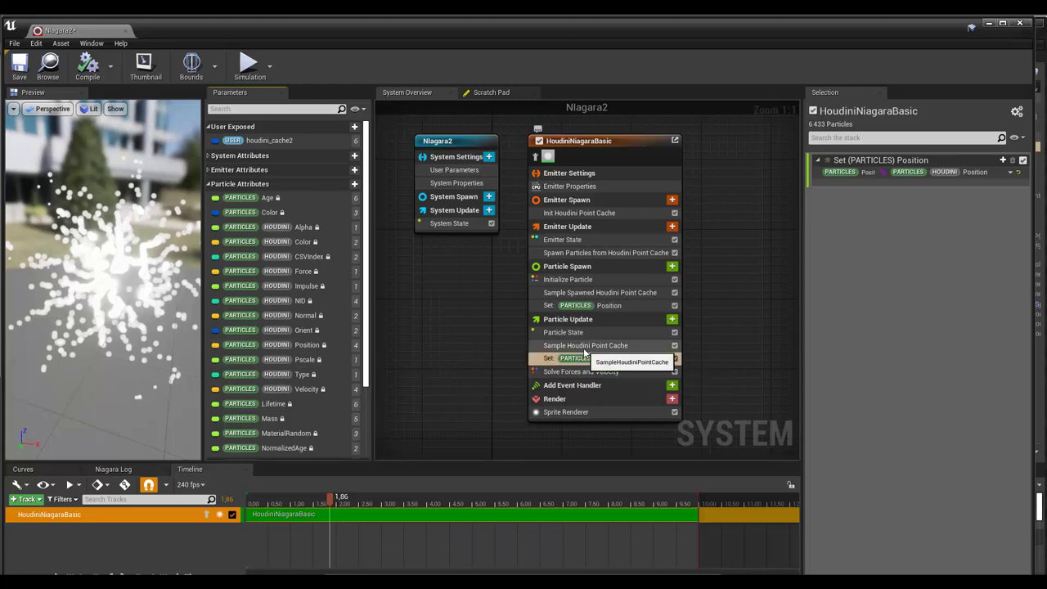
left_click(605, 364)
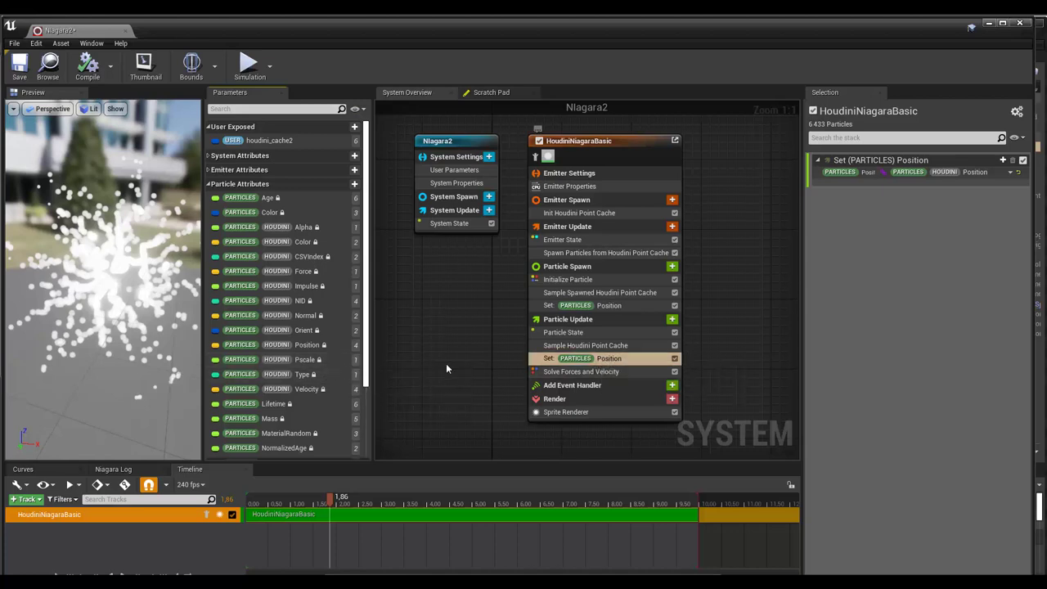
left_click(438, 304)
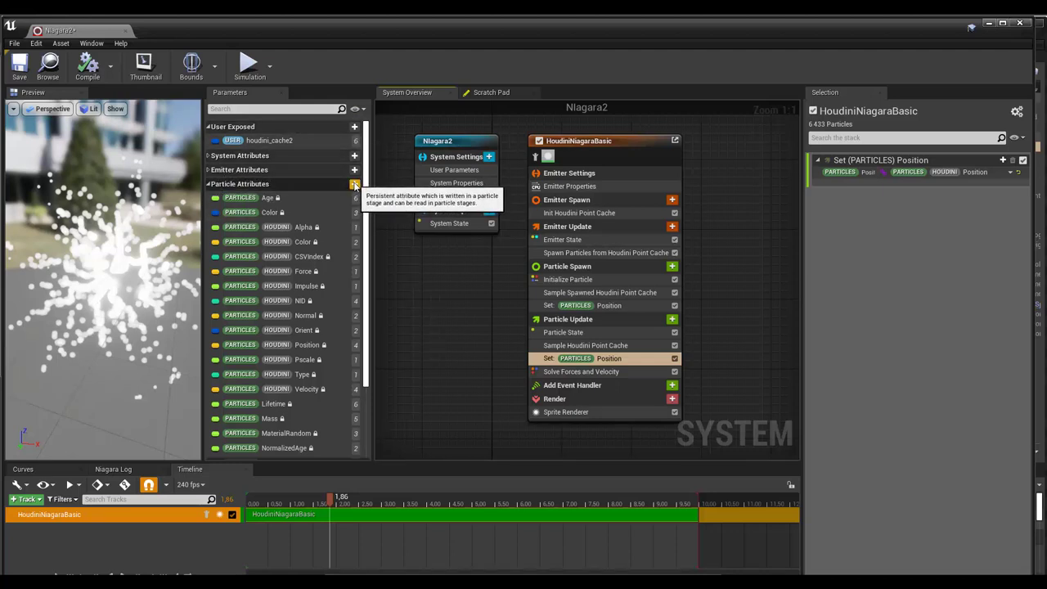
left_click(354, 184)
left_click(354, 184)
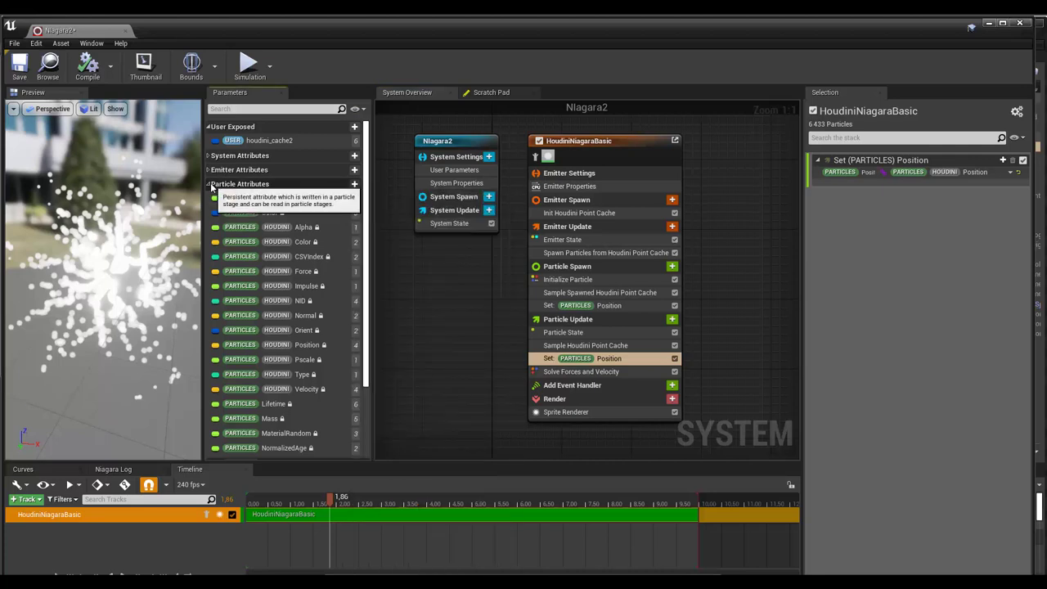
left_click(211, 185)
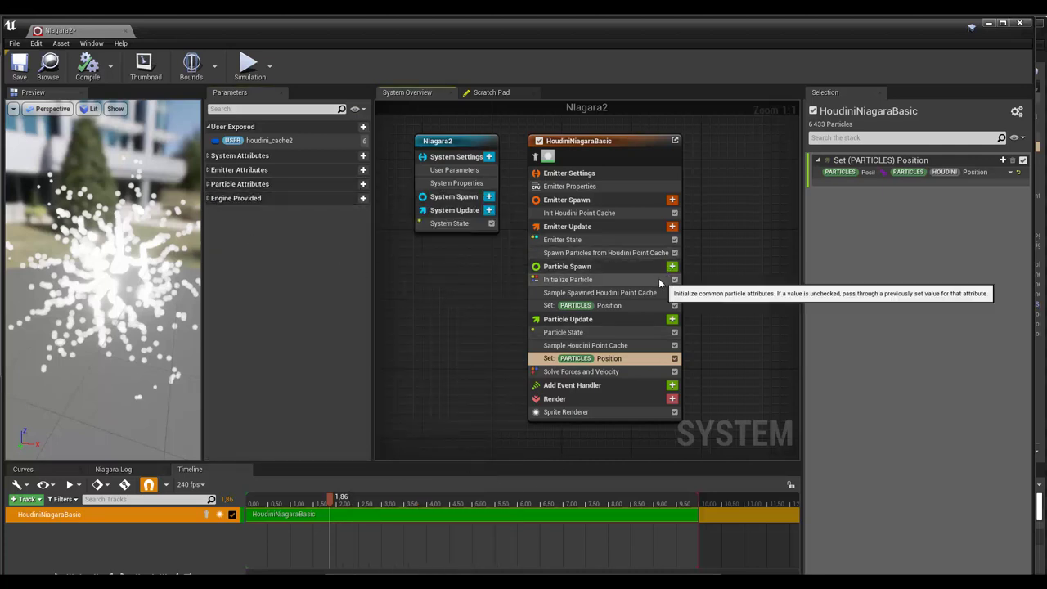
- Add a Color module to Particle Update by searching 'colo', then select it
left_click(669, 320)
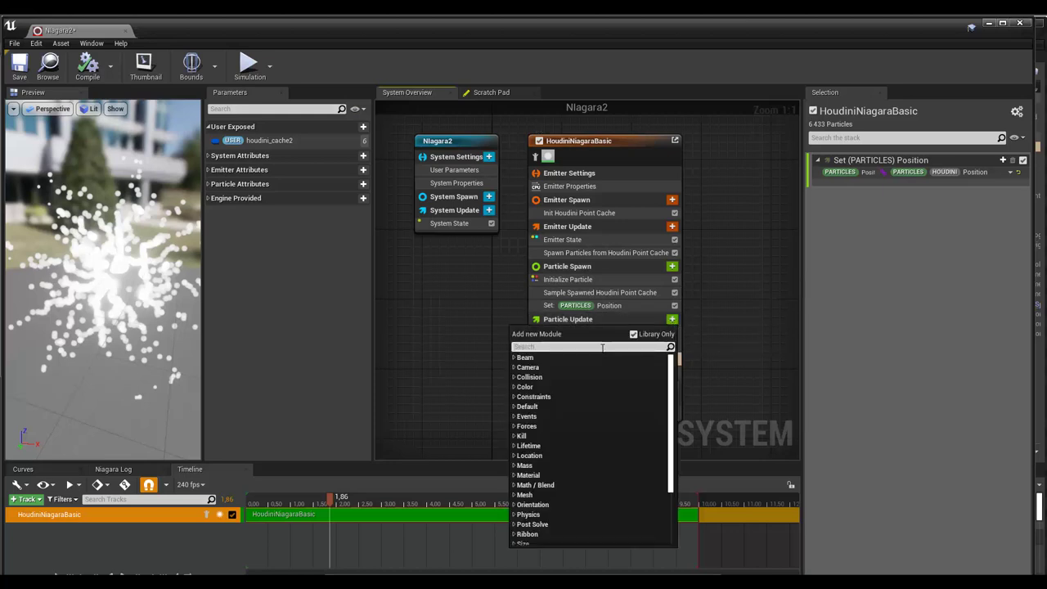
type("colo")
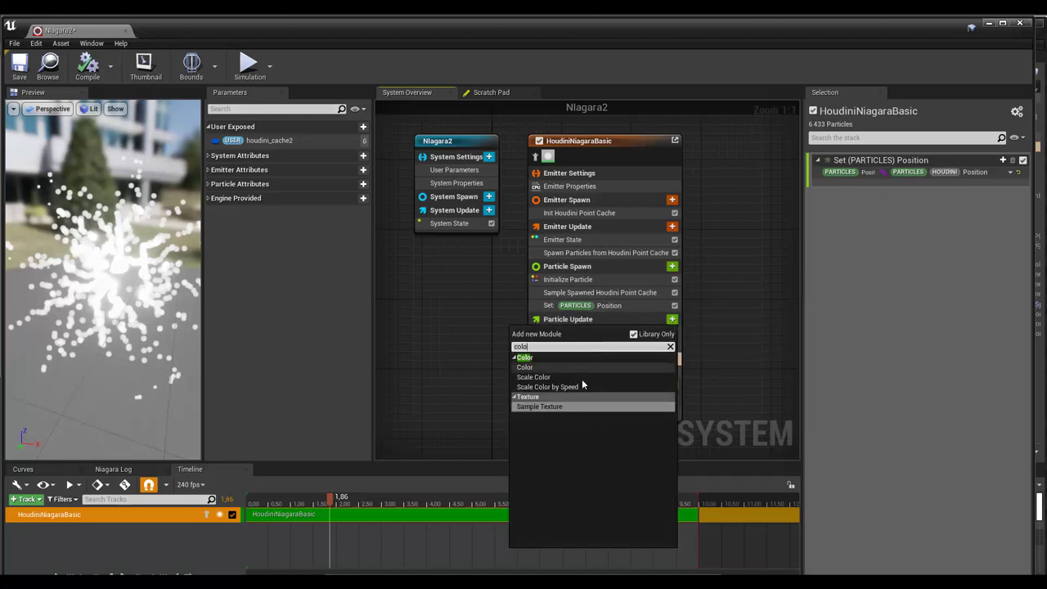
left_click(536, 367)
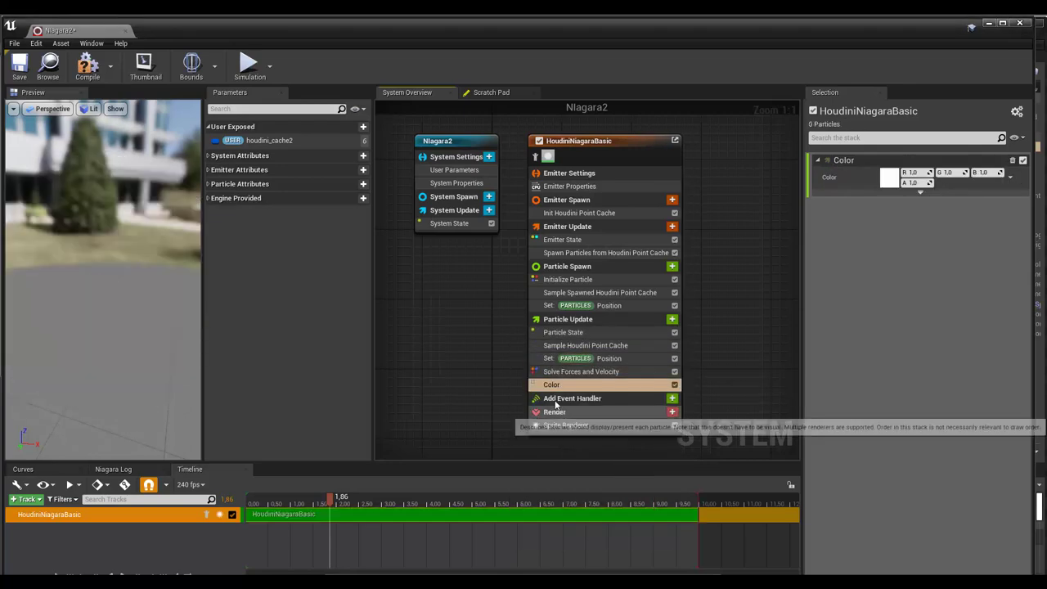
left_click(562, 390)
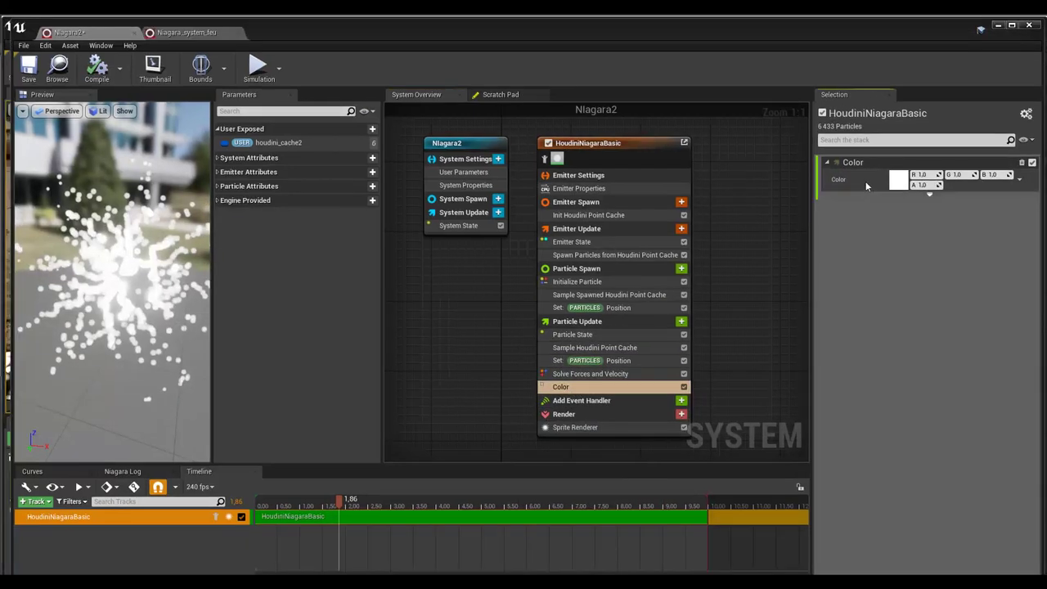
- Switch the Color module's value to Make Linear Color from Vector and Float, defaulting to RGB 1.0 and alpha 1.0
left_click(1019, 182)
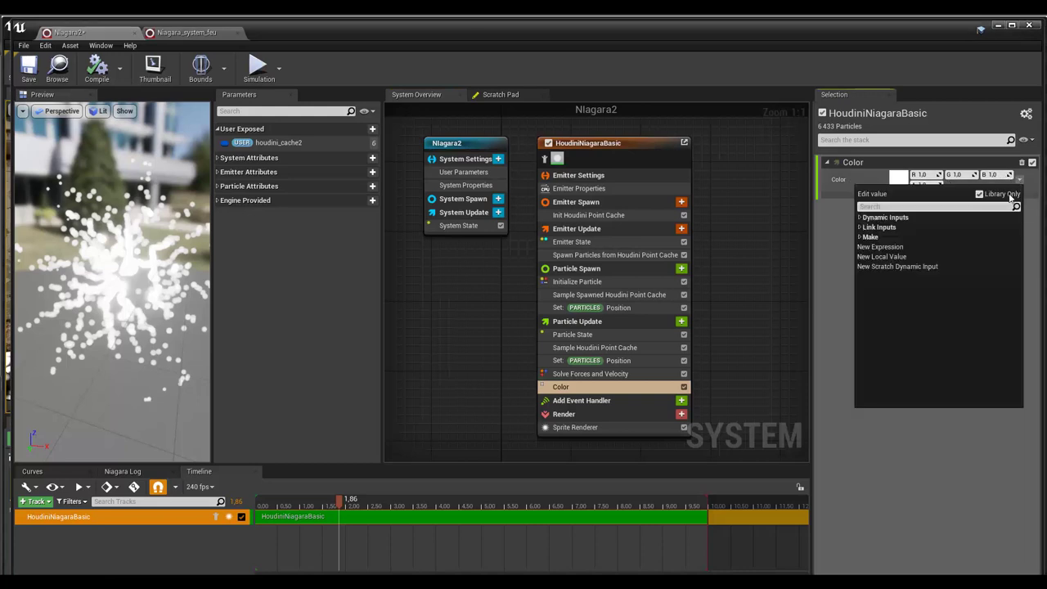
type("m")
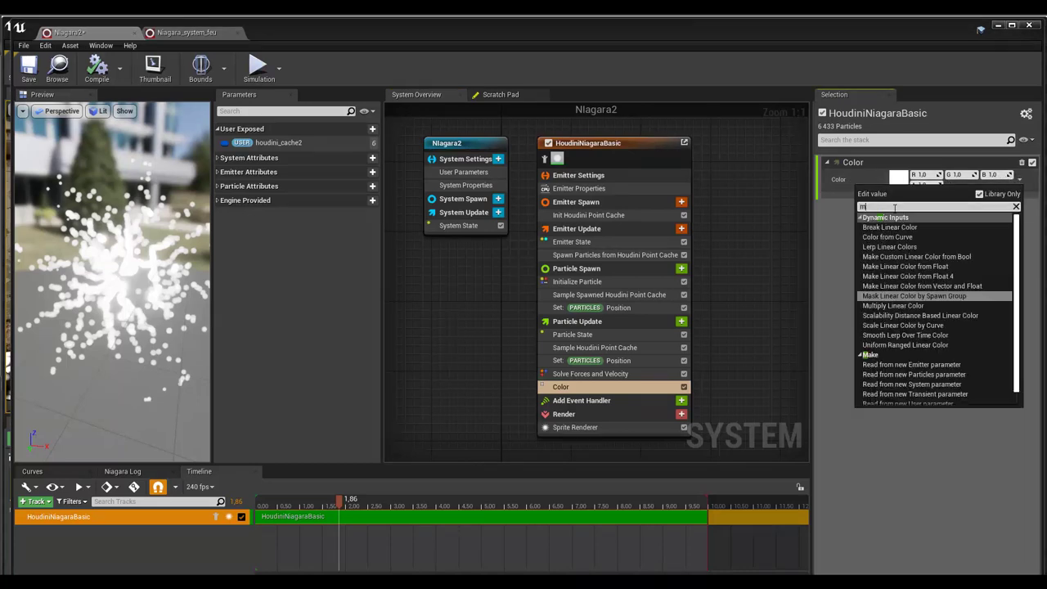
type("ake")
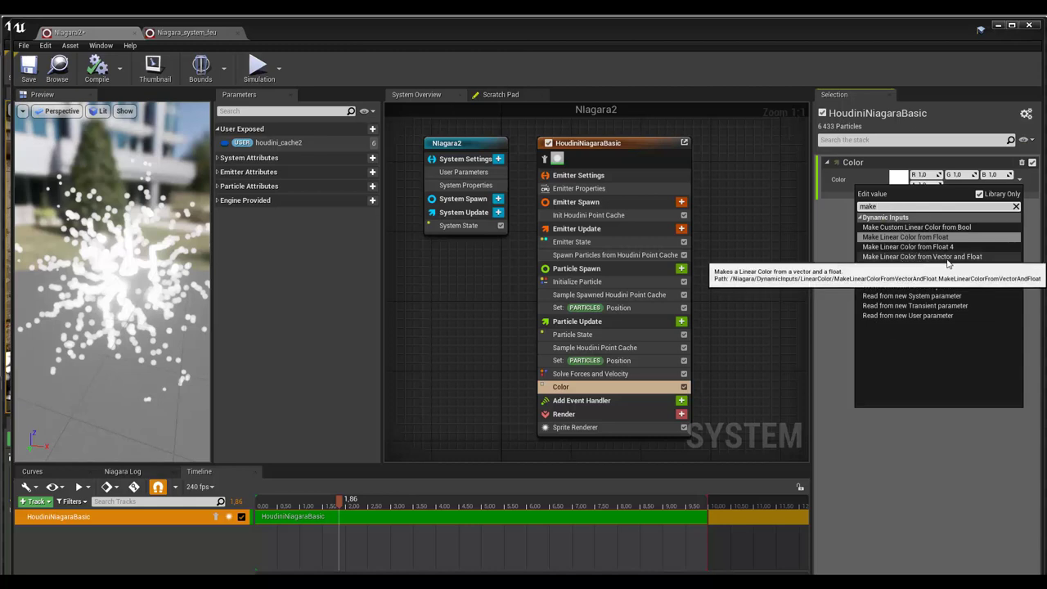
left_click(945, 258)
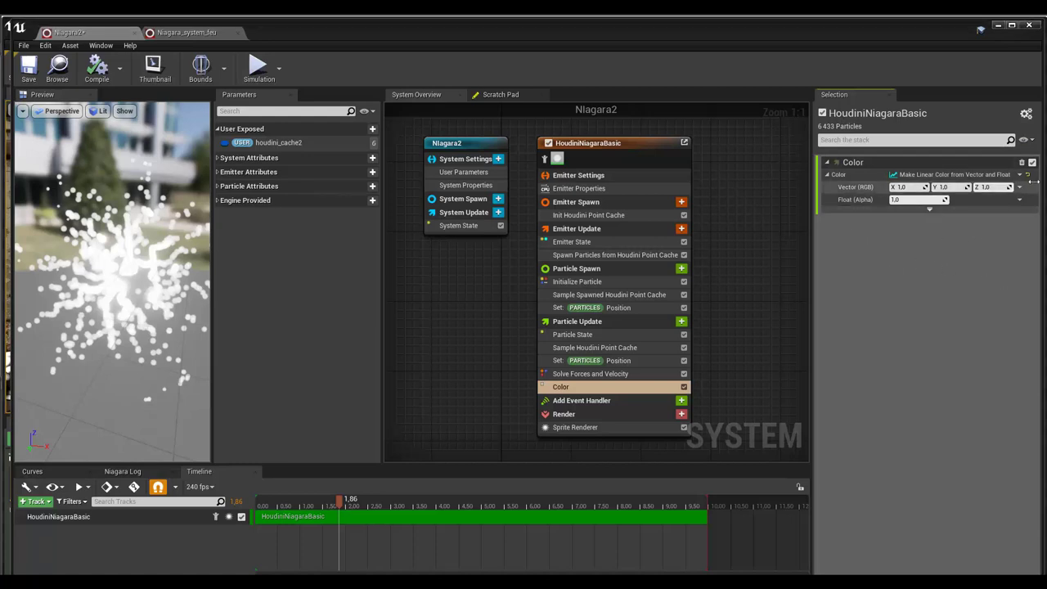
- Link RGB to the PARTICLES INITIAL HOUDINI Color attribute and set alpha to 0.5
left_click(1019, 188)
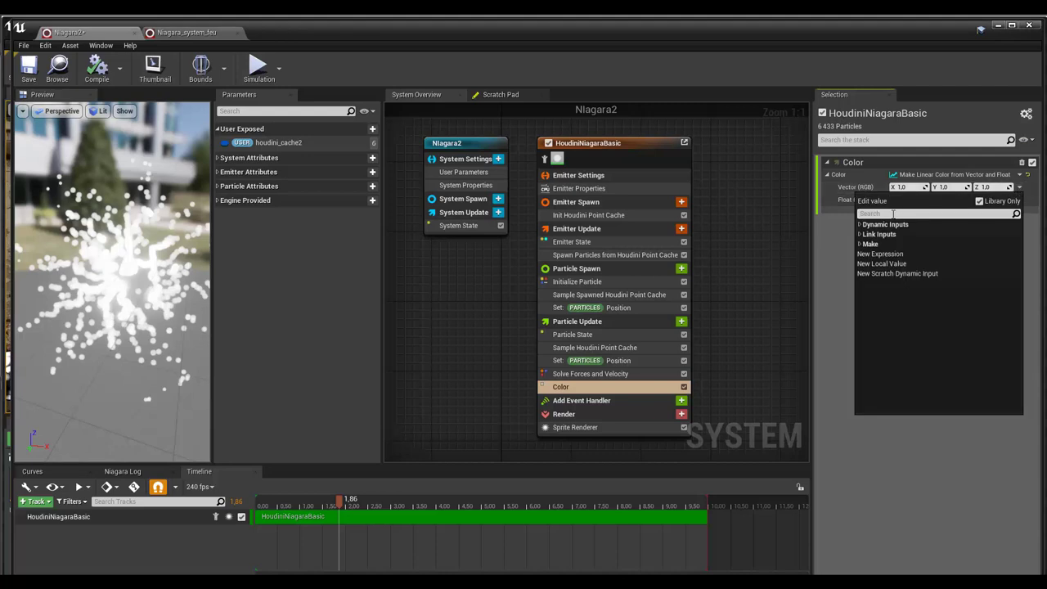
type("houdini")
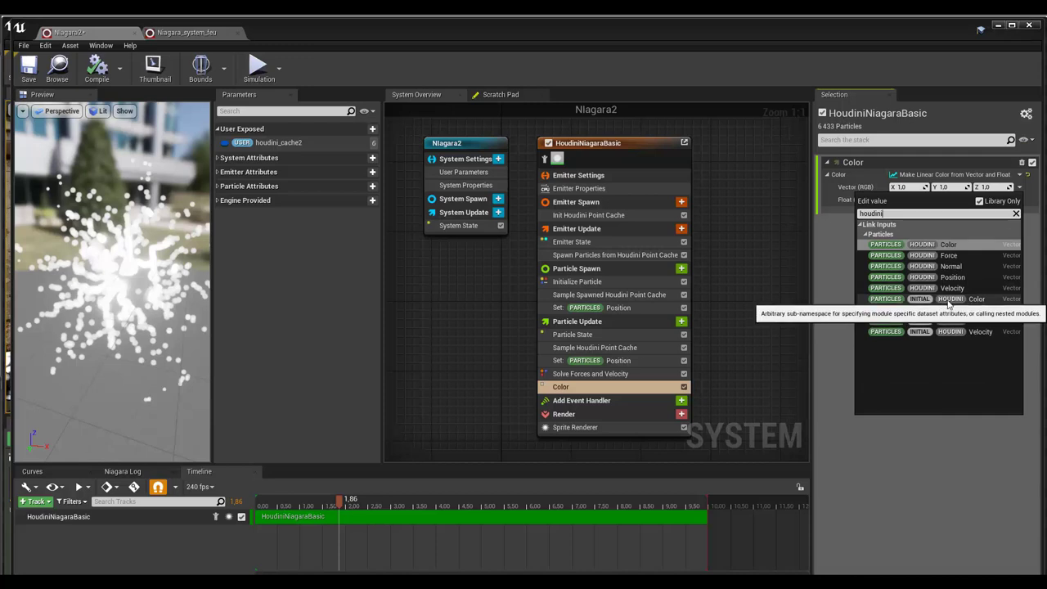
key("Escape")
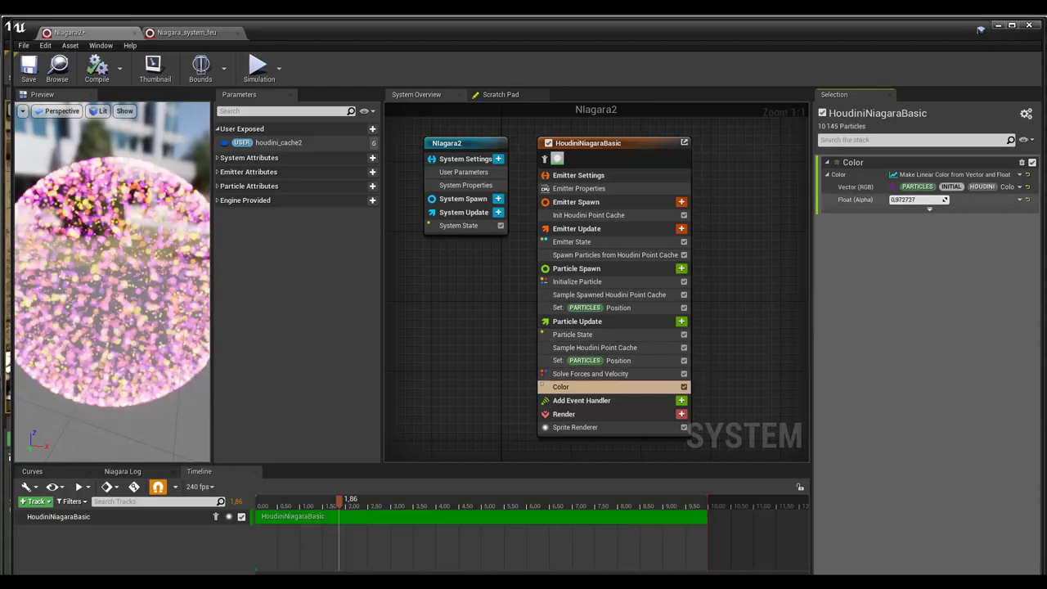
mouse_move(926, 199)
left_mouse_down()
mouse_move(894, 199)
mouse_move(925, 211)
left_mouse_up()
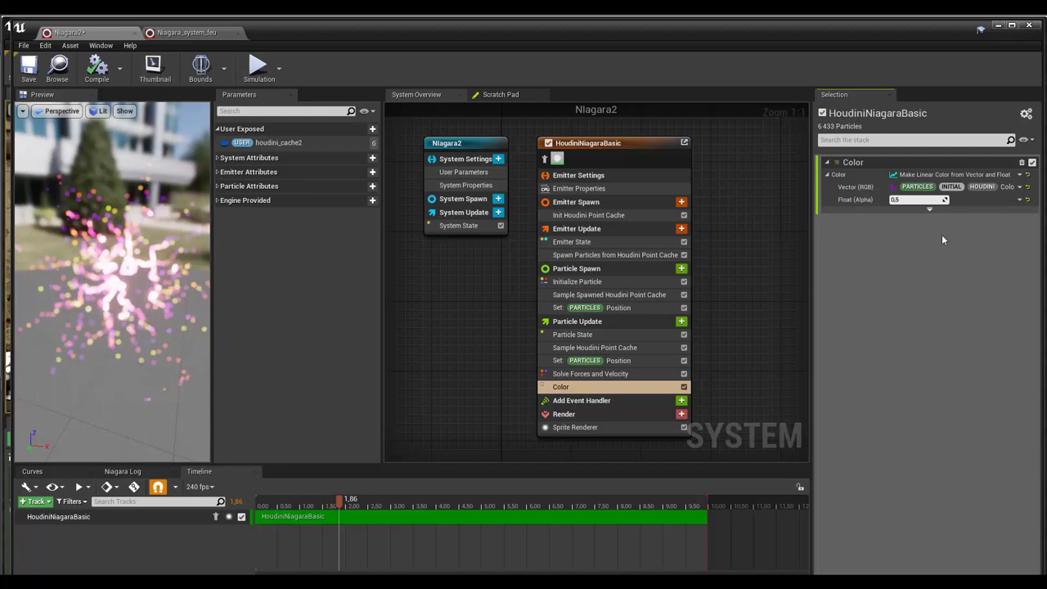
- Browse the alpha input's Make options and dynamic inputs, closing them without changes
left_click(1019, 199)
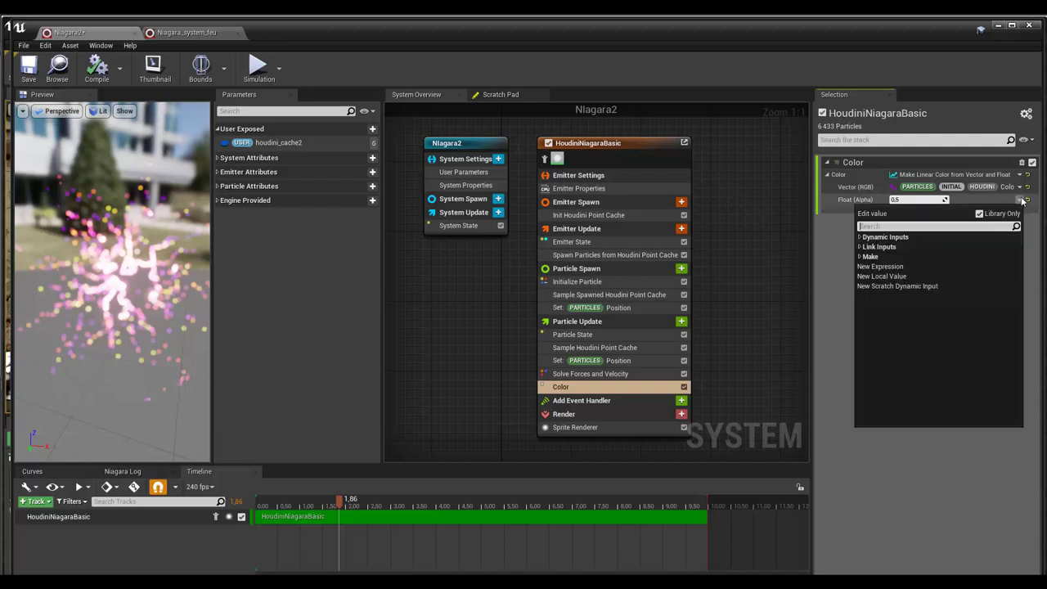
left_click(868, 256)
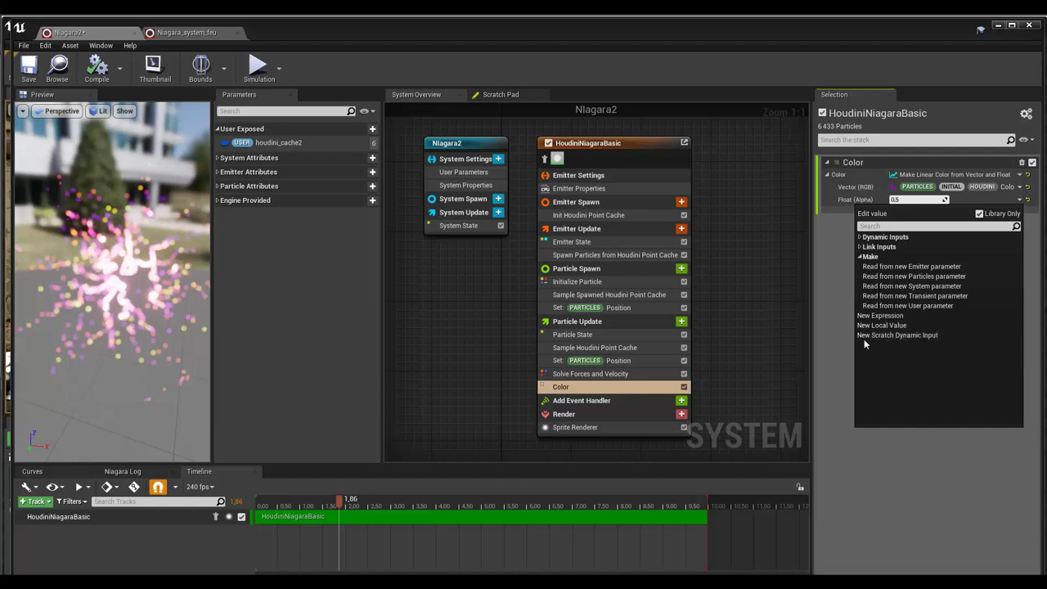
left_click(860, 237)
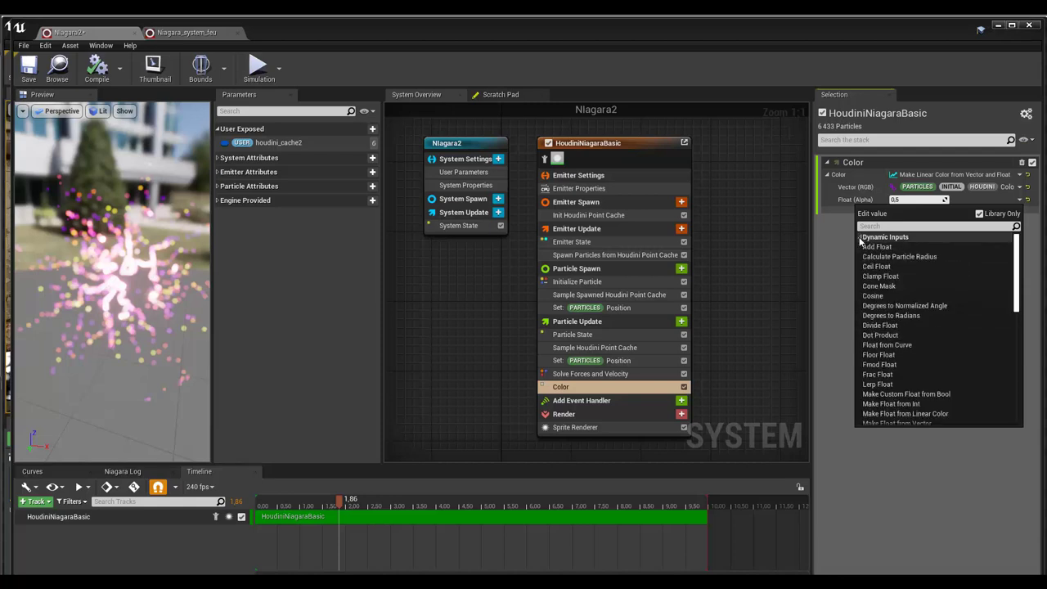
left_click(860, 237)
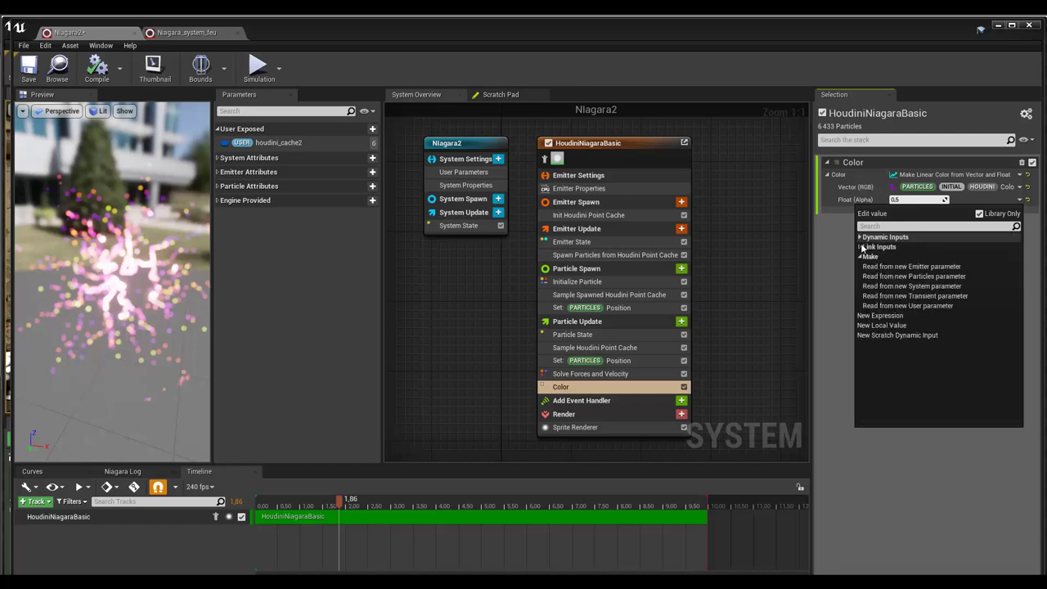
left_click(825, 307)
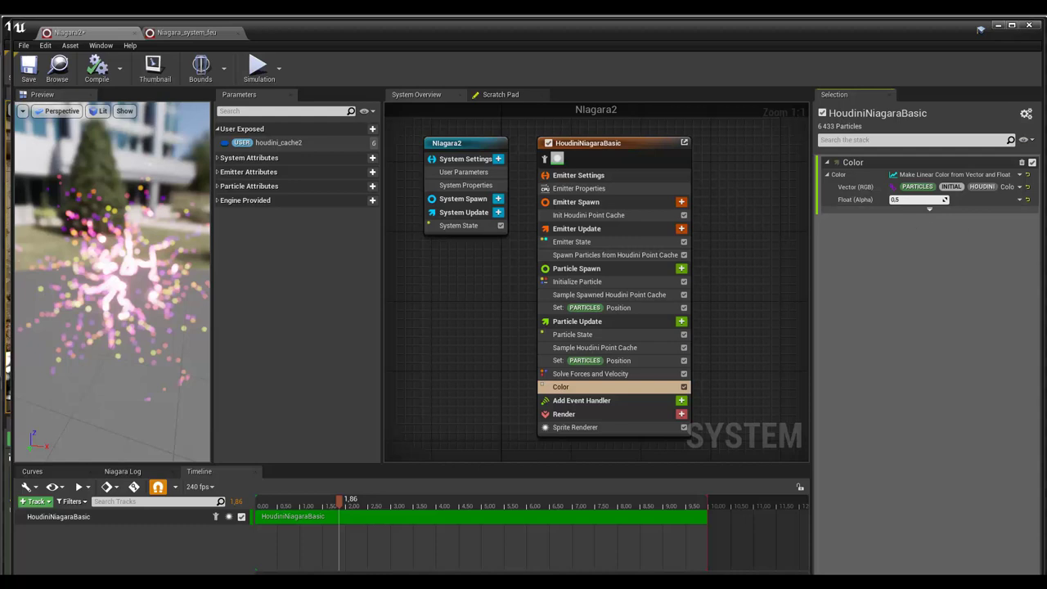
- Try Float from Curve for alpha with a raised mid-life key, then reset alpha to 1.0
left_click(1019, 199)
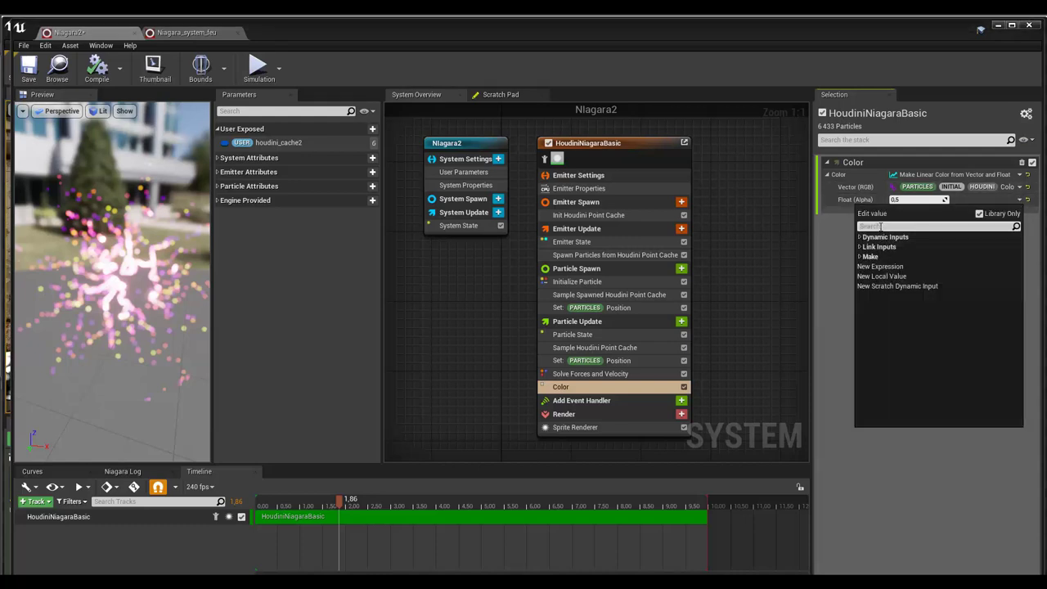
type("float")
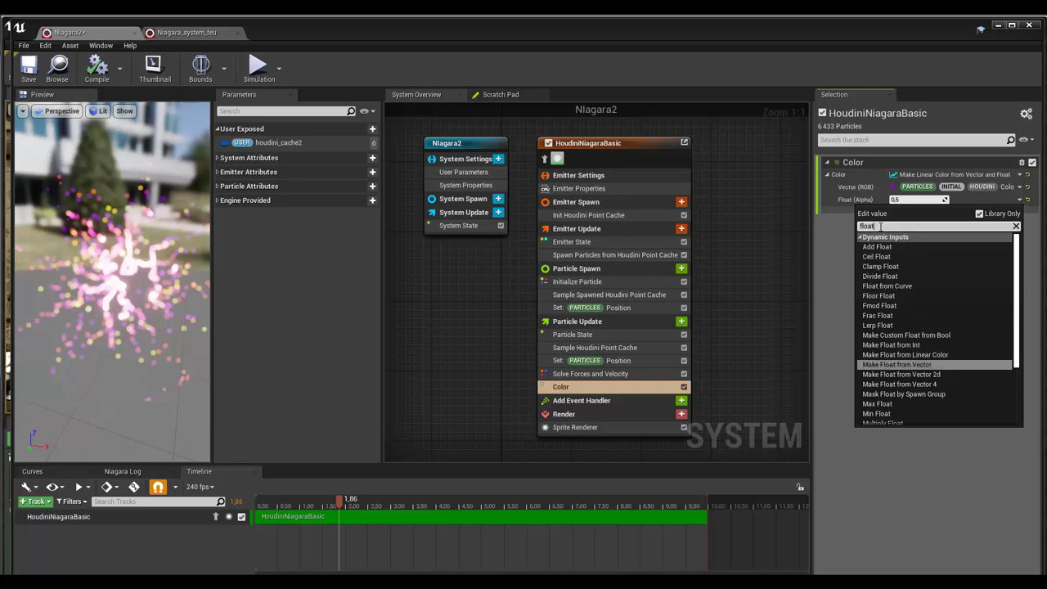
left_click(886, 285)
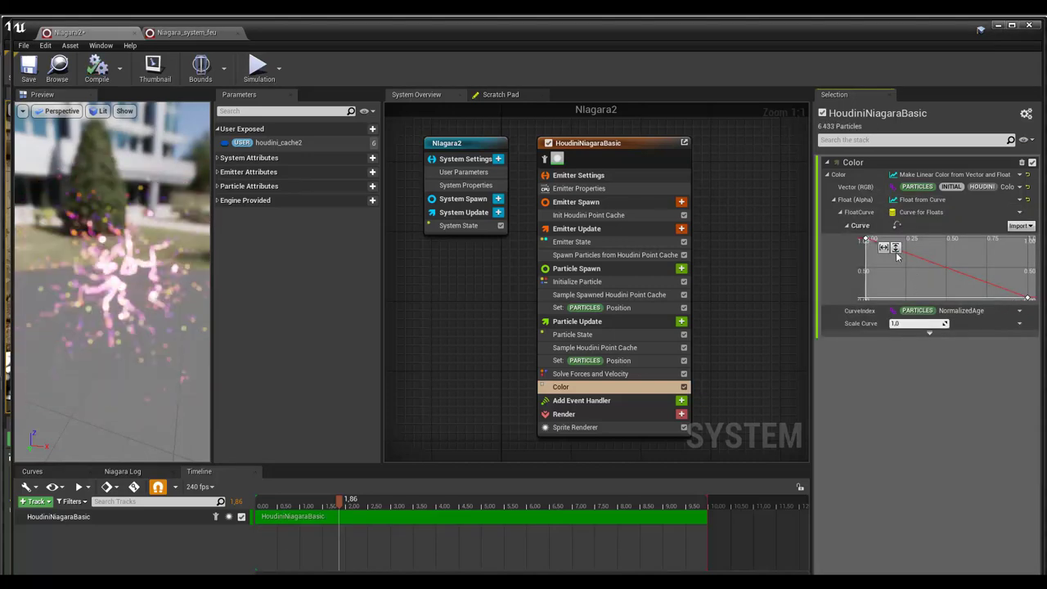
left_click_drag(866, 240, 869, 300)
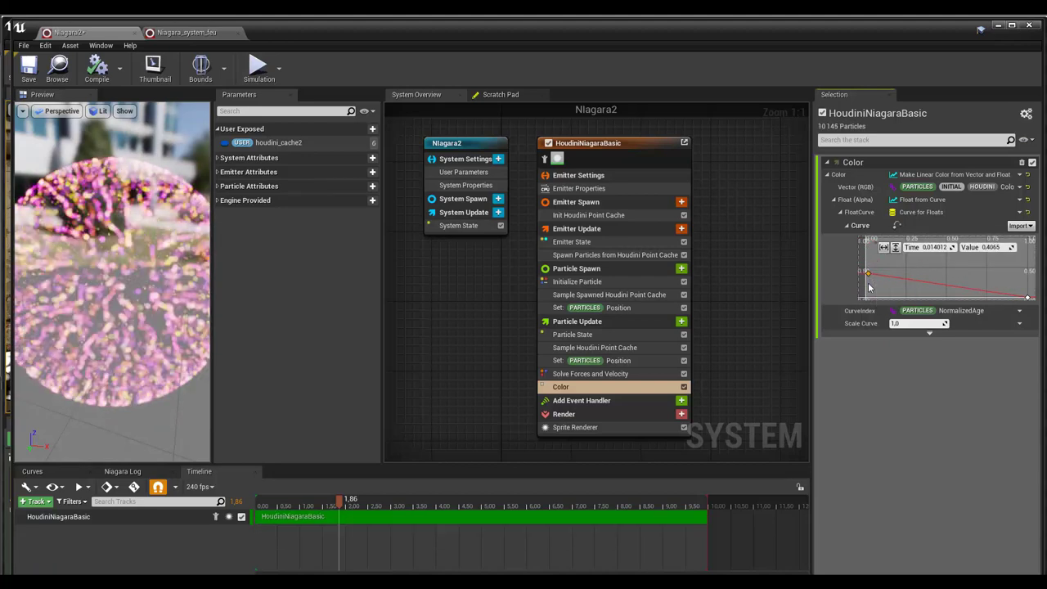
left_click_drag(868, 299, 867, 273)
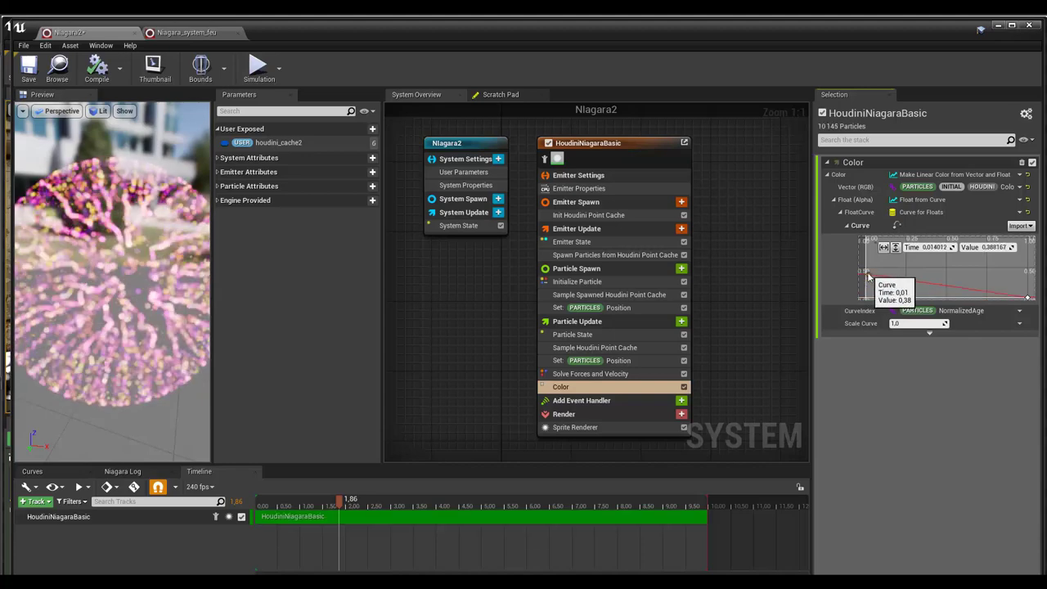
left_click(933, 286)
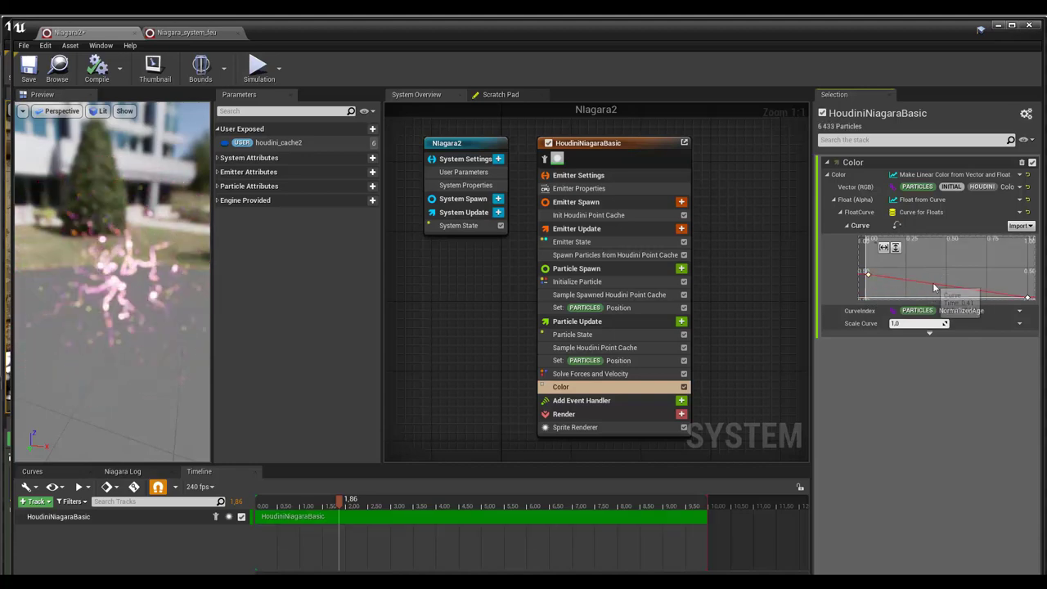
right_click(934, 286)
left_click(957, 299)
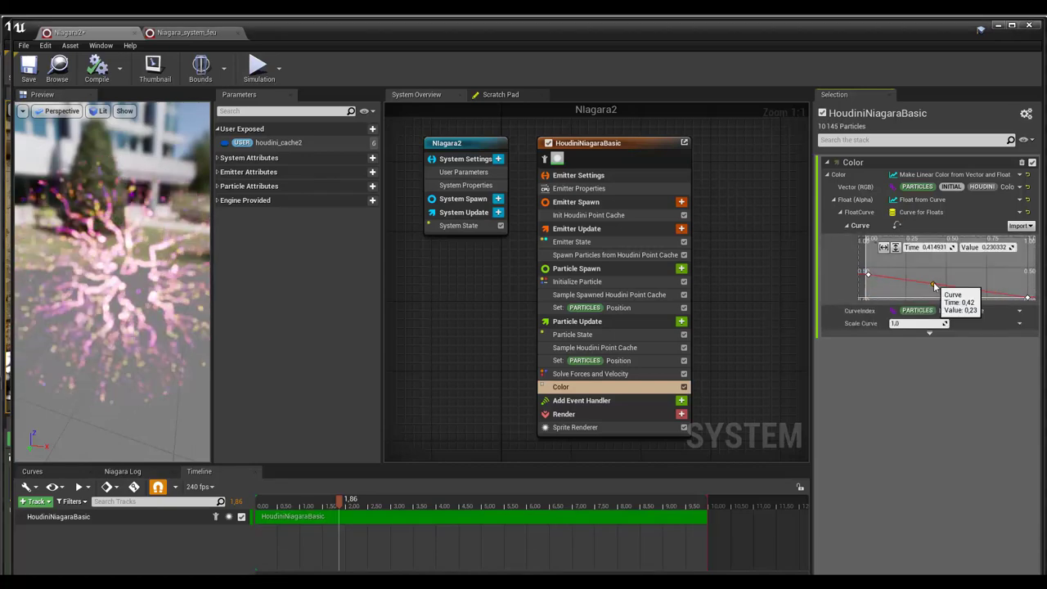
mouse_move(935, 288)
left_mouse_down()
mouse_move(981, 267)
mouse_move(973, 256)
left_mouse_up()
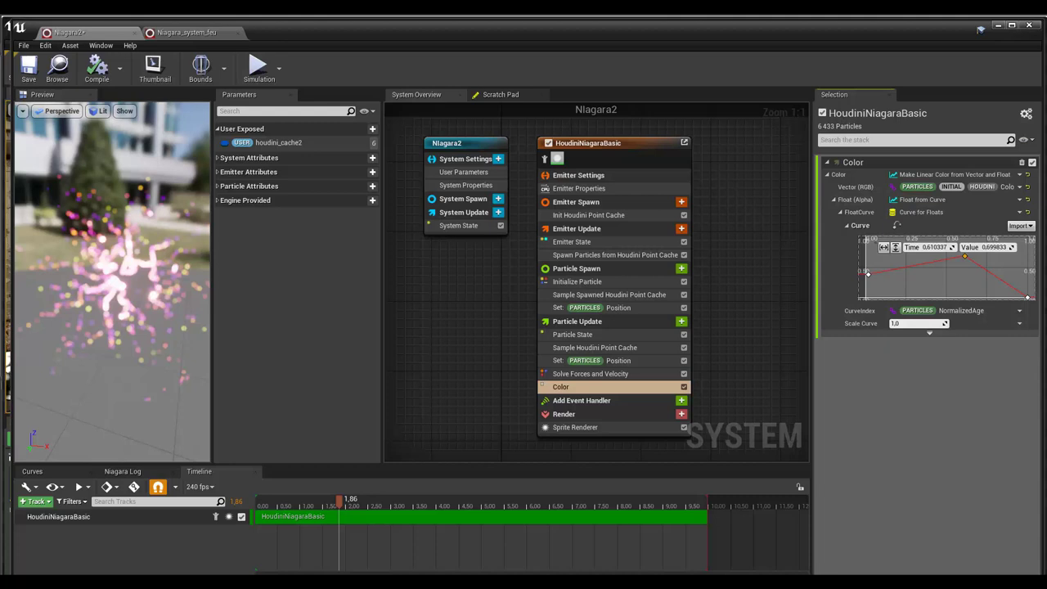
left_click(1027, 198)
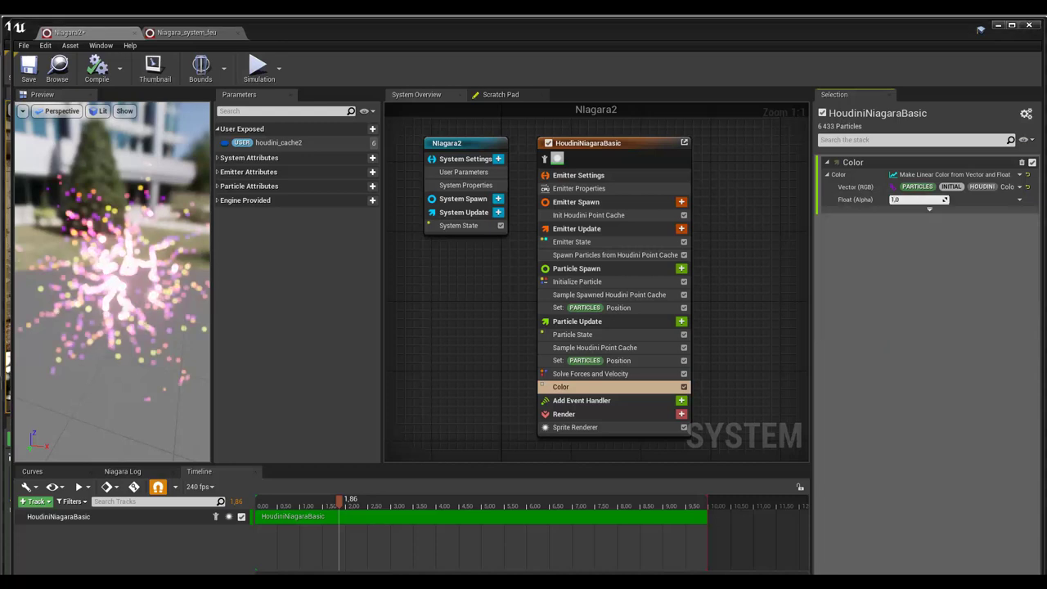
- Bind alpha to the Particles Houdini Alpha attribute and scrub the timeline to preview
left_click(1019, 200)
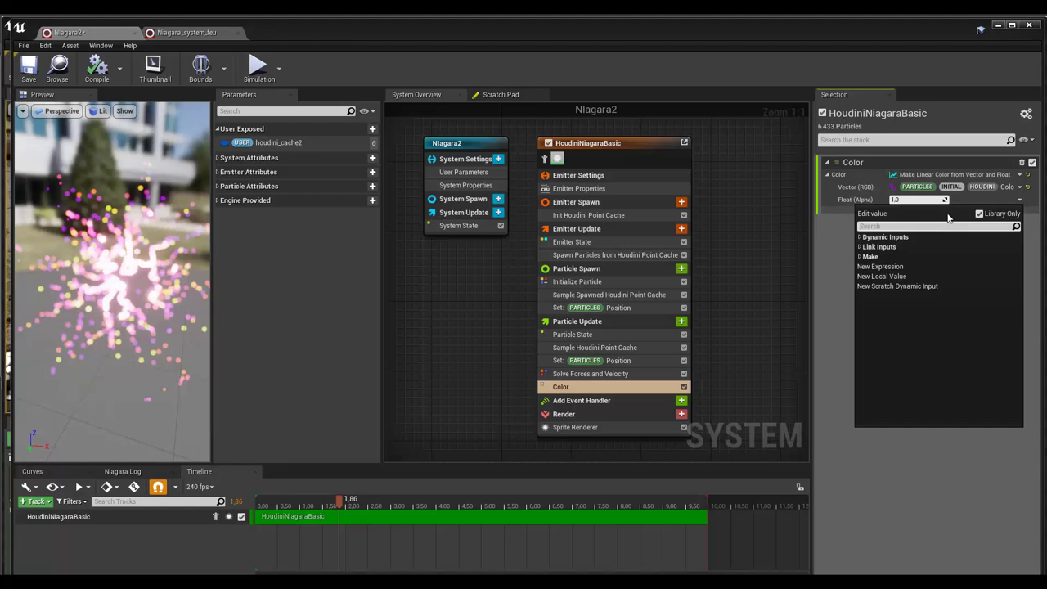
type("houdini")
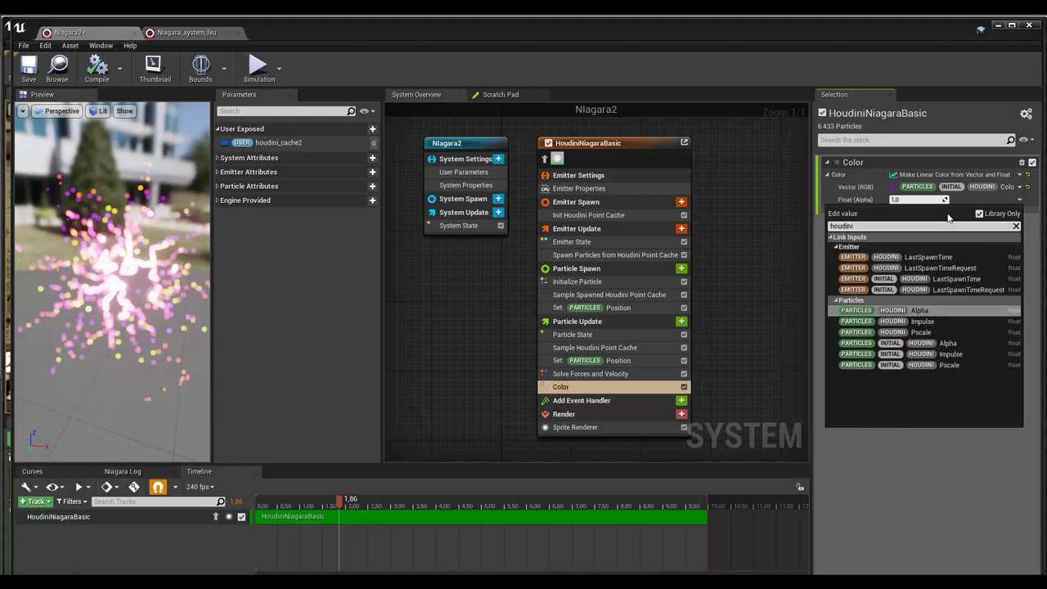
left_click(889, 313)
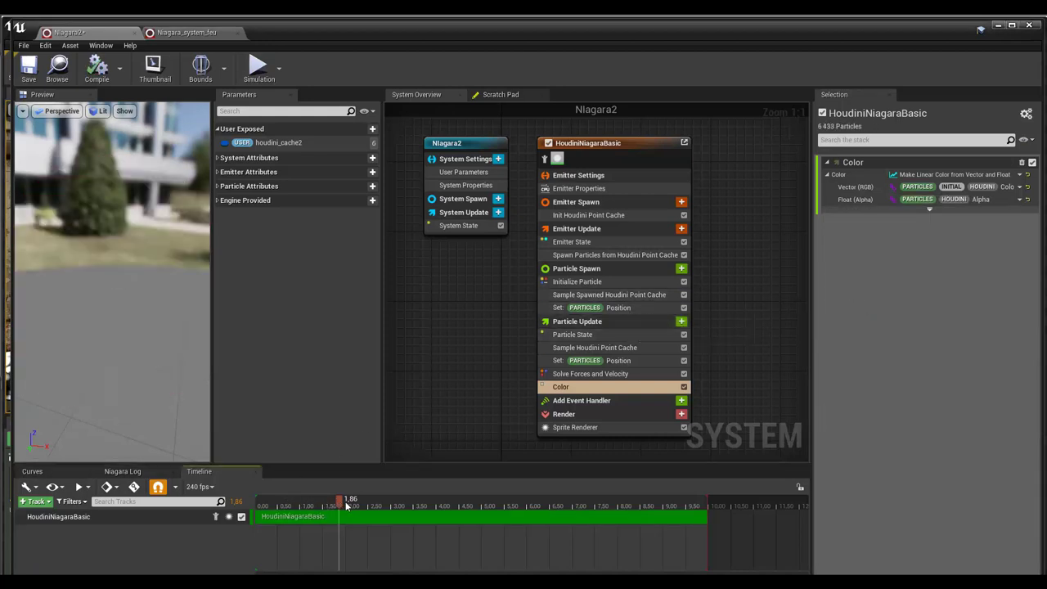
mouse_move(346, 504)
left_mouse_down()
mouse_move(437, 503)
mouse_move(403, 502)
left_mouse_up()
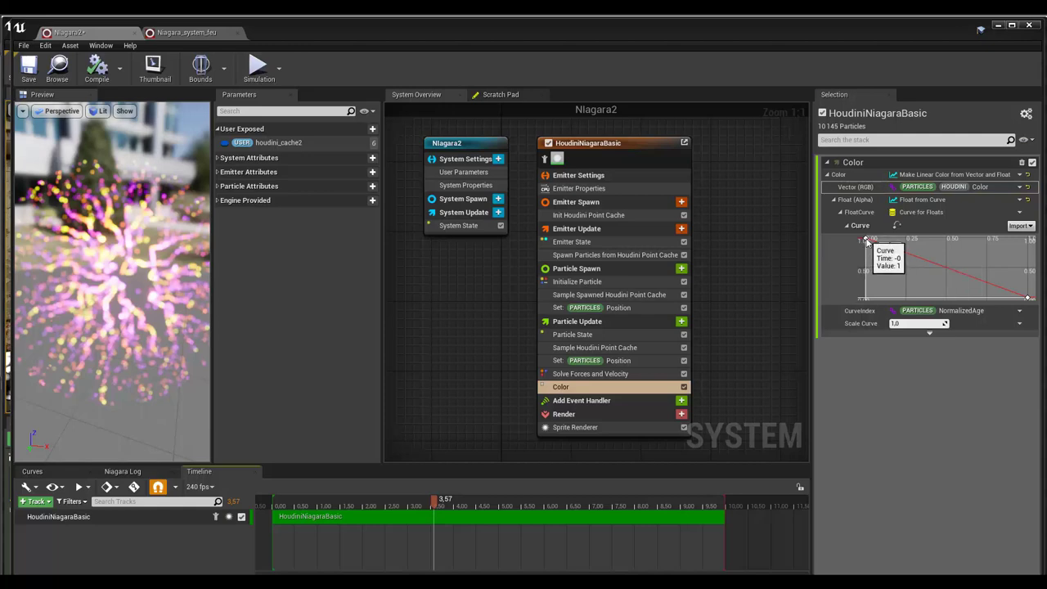
- Shape the alpha curve: start key near 0.43, new key at about 0.59 at 0.516
left_click_drag(866, 240, 868, 270)
right_click(913, 280)
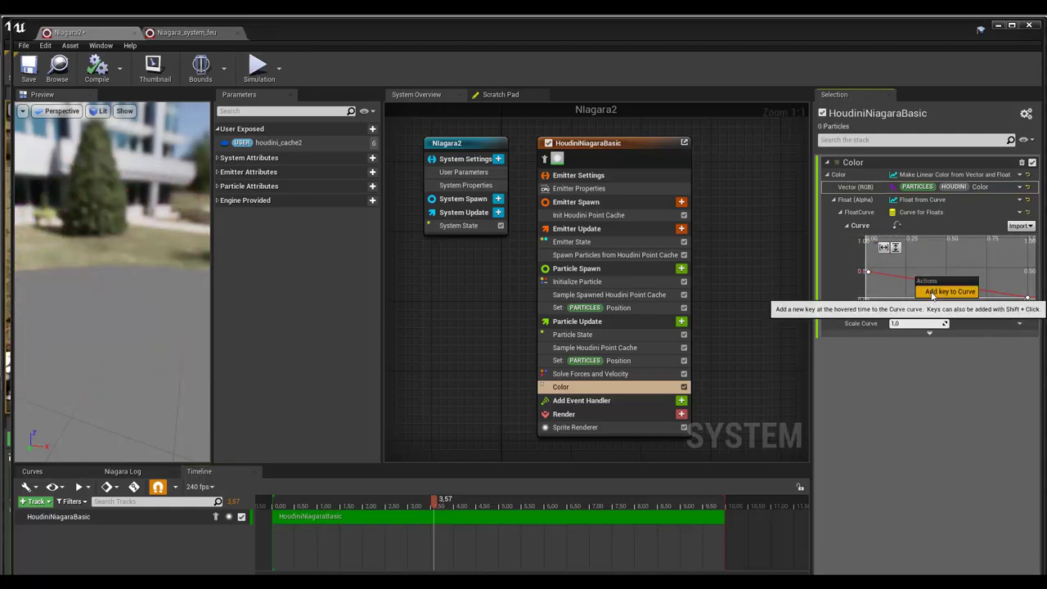
left_click(940, 291)
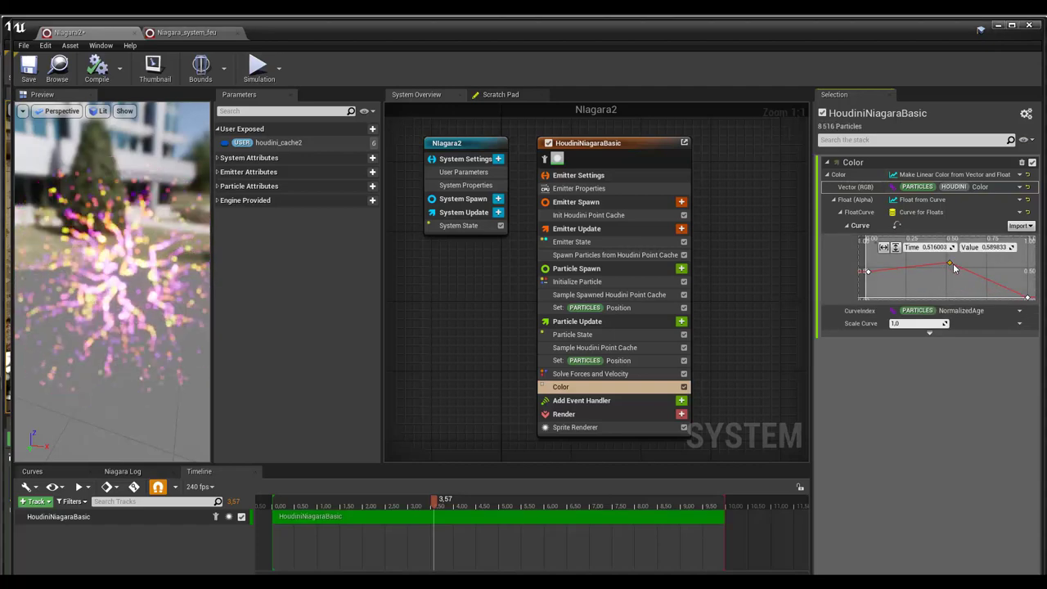
left_click_drag(933, 269, 948, 263)
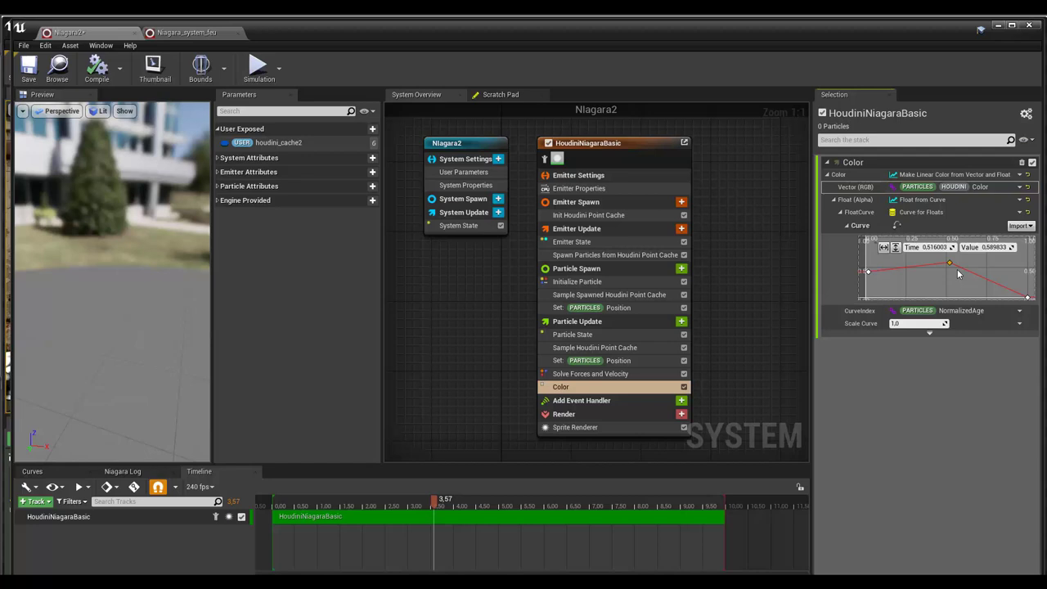
left_click(948, 378)
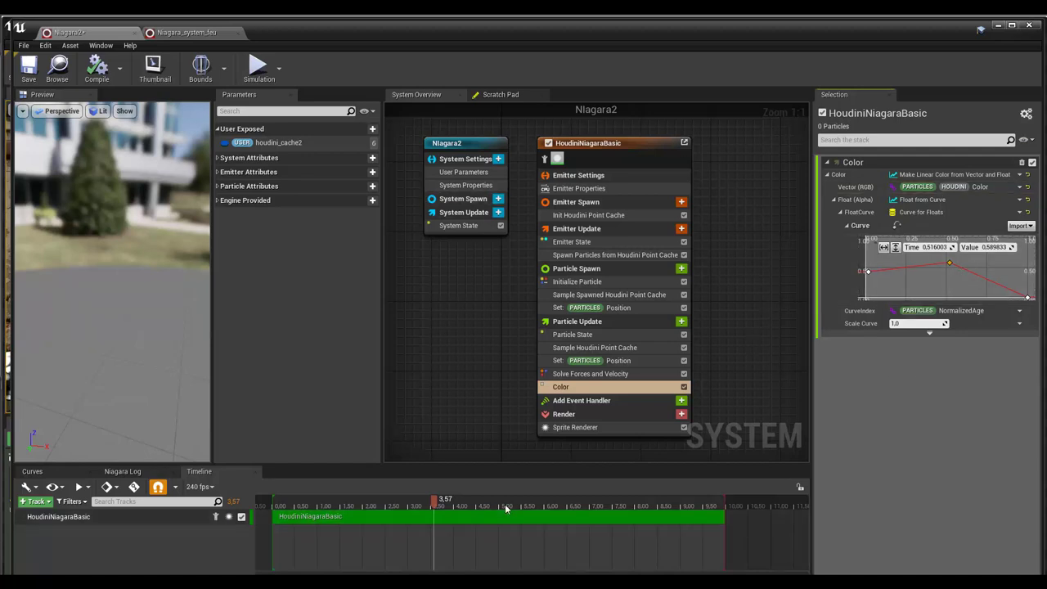
left_click_drag(434, 499, 401, 513)
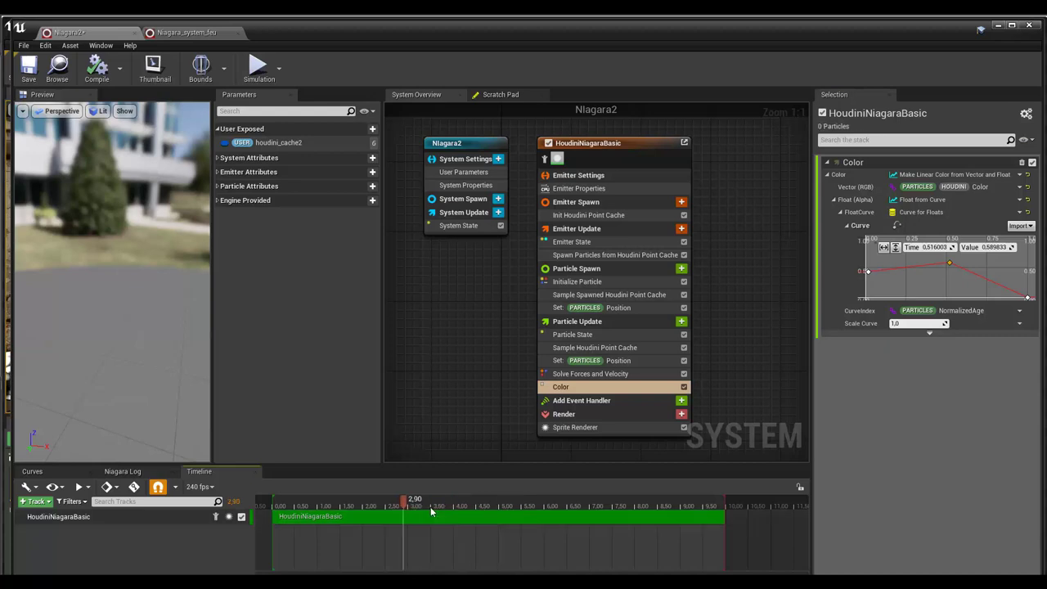
- Compare with Niagara_system_feu, then save Niagara2 and locate it in the Content Browser
left_click(185, 33)
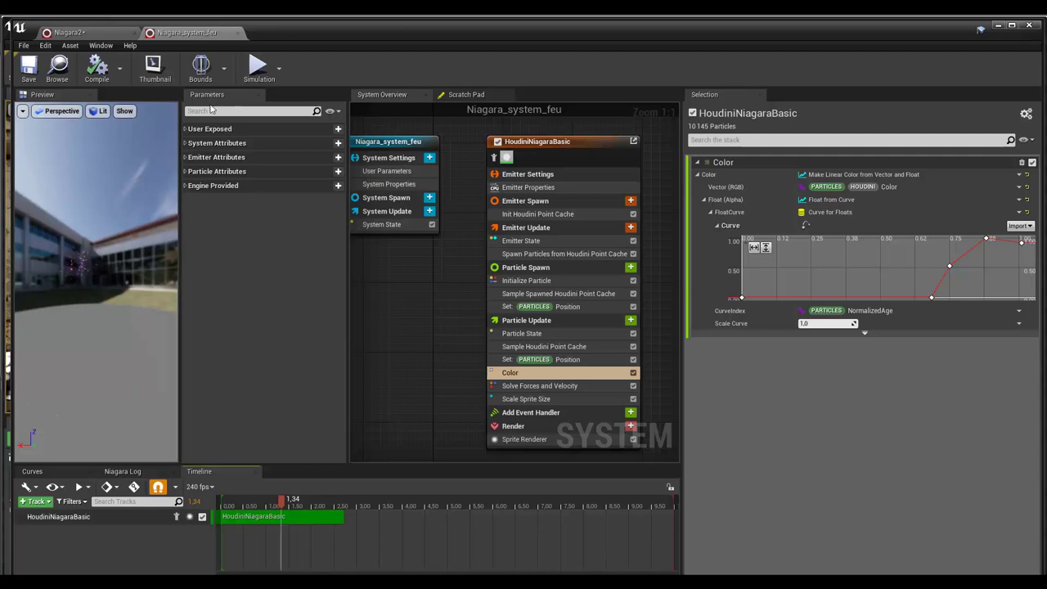
left_click(102, 32)
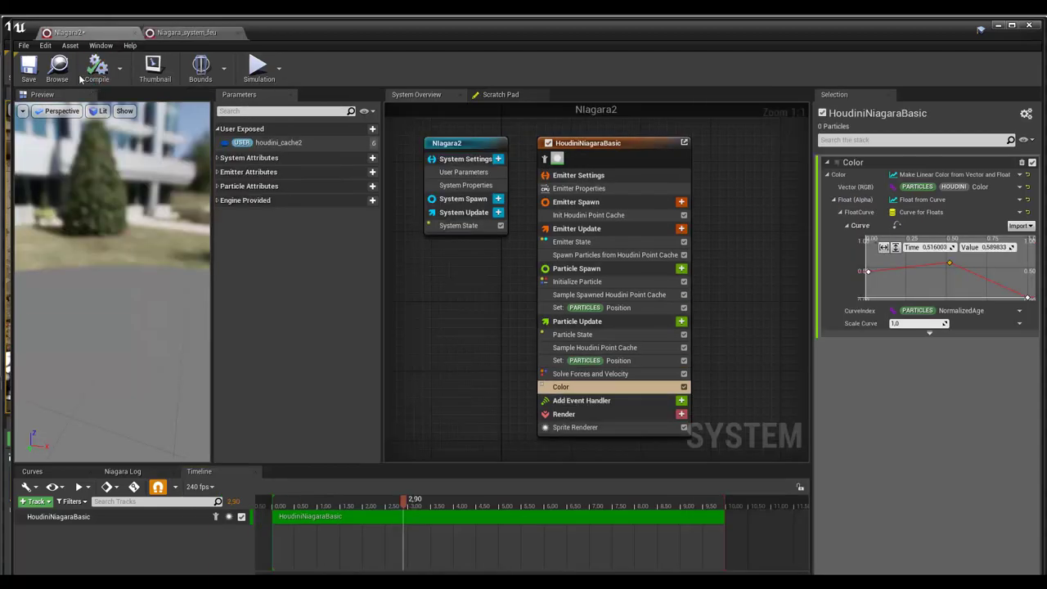
left_click(29, 67)
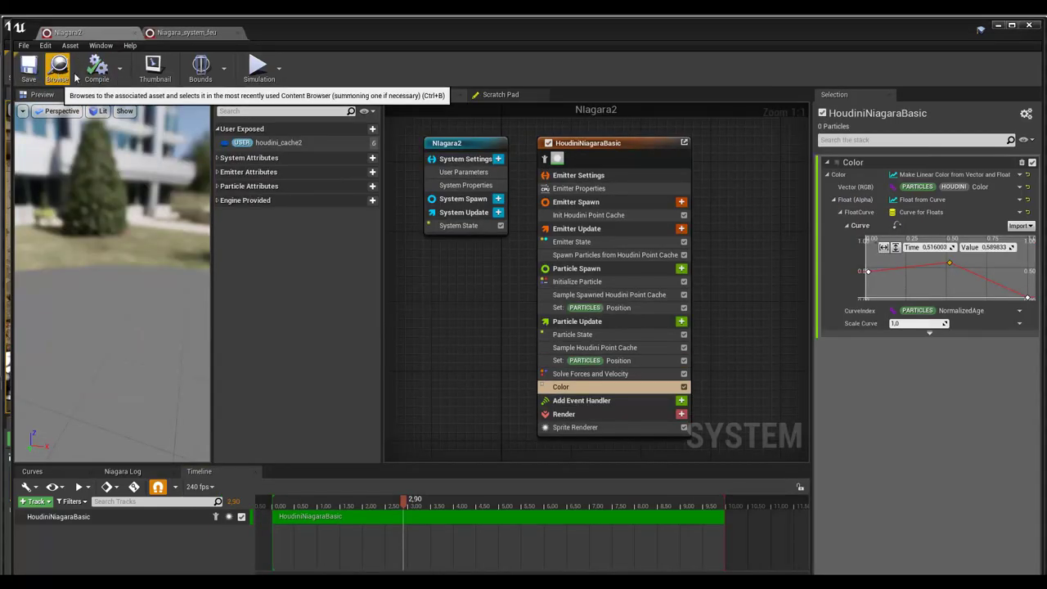
left_click(97, 68)
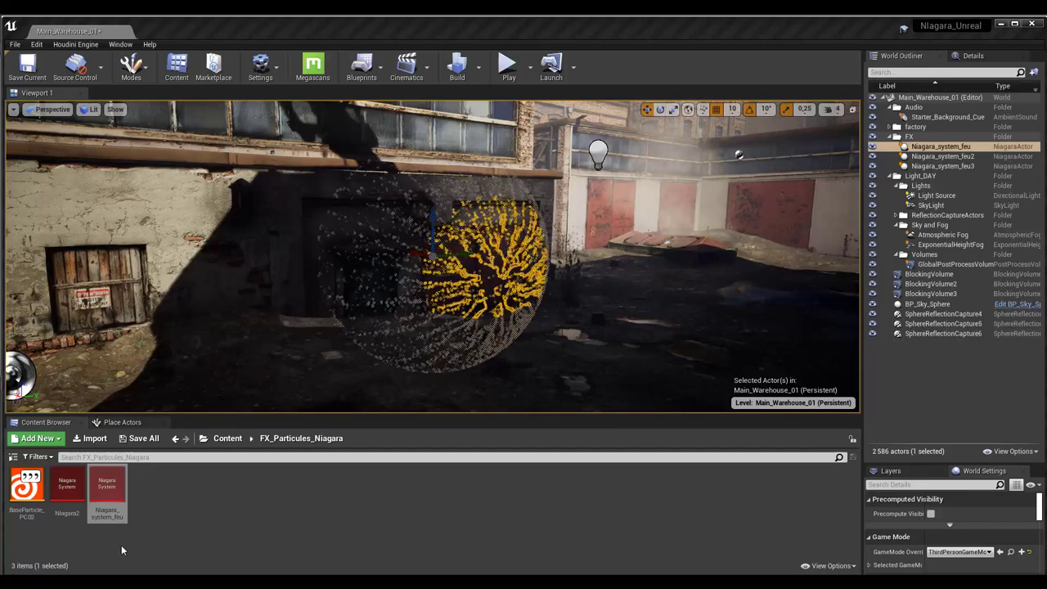
mouse_move(26, 491)
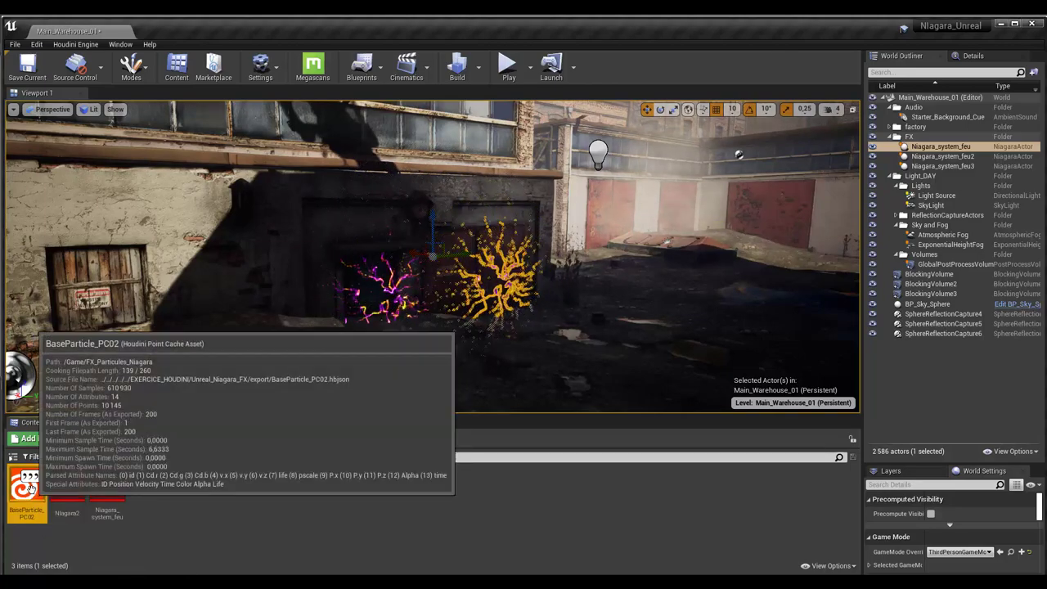
double_click(43, 488)
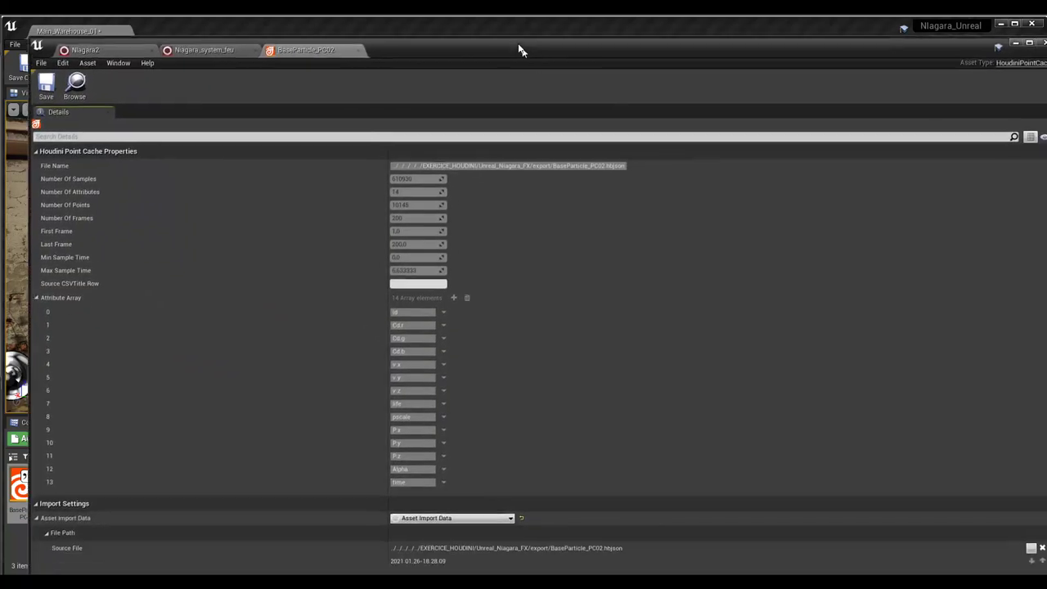
left_click_drag(518, 50, 515, 35)
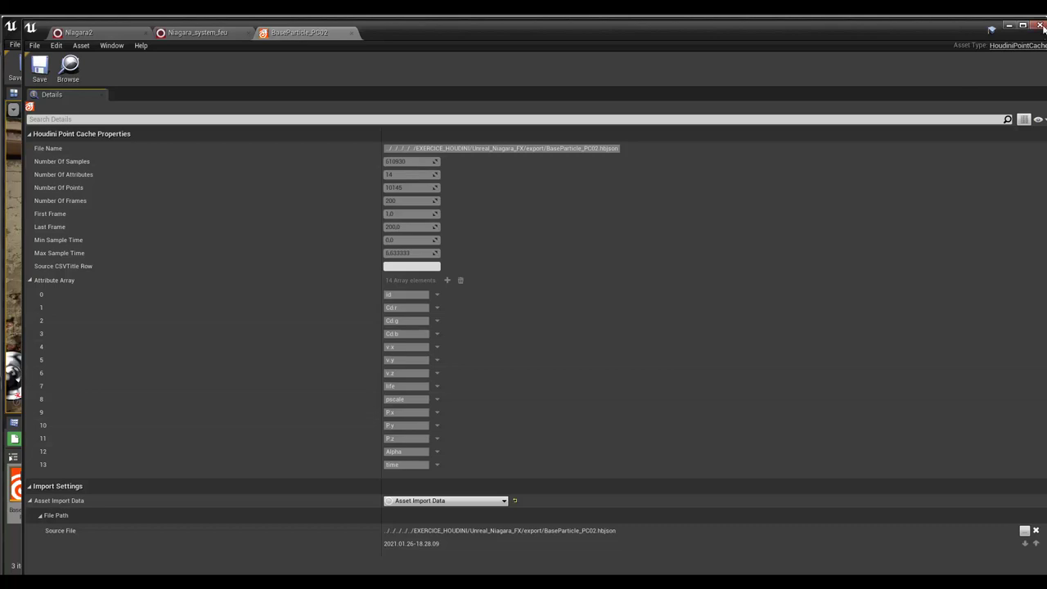
left_click(351, 33)
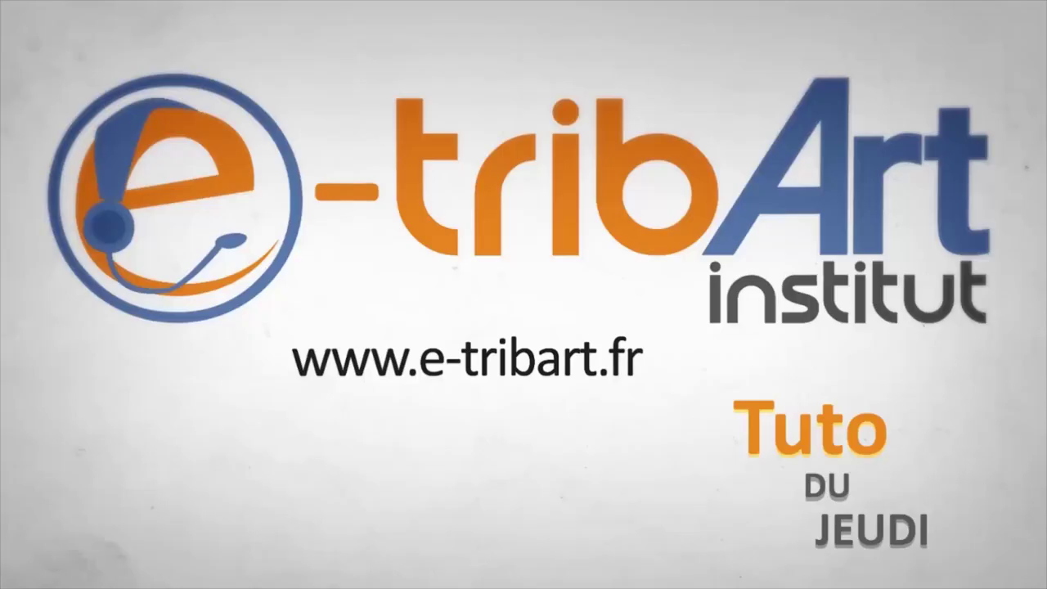